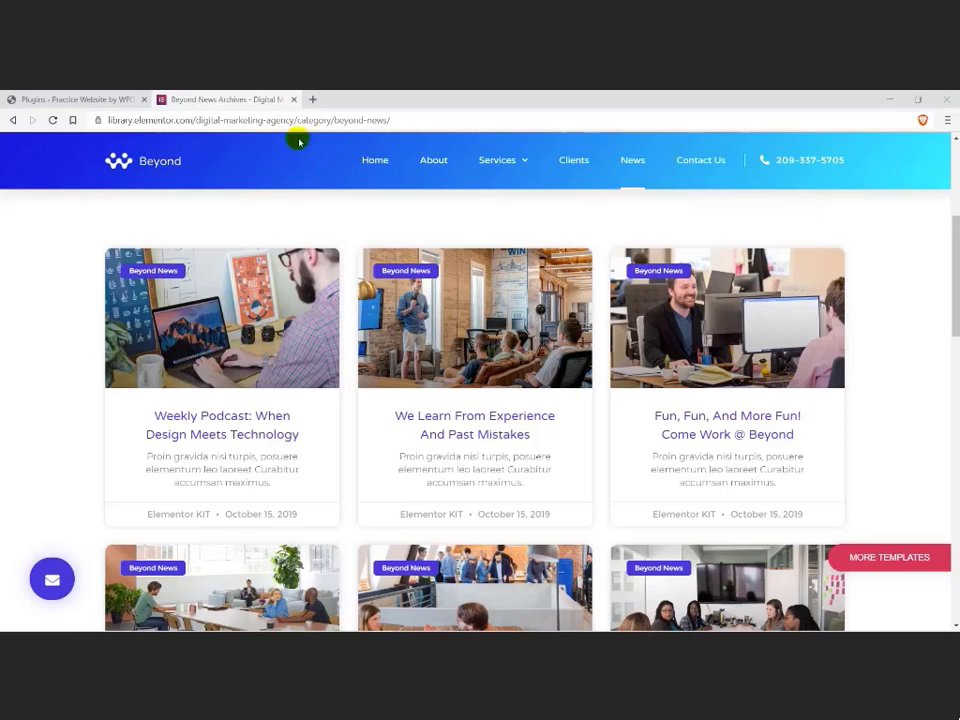
pyautogui.moveTo(953, 268); pyautogui.dragTo(905, 625)
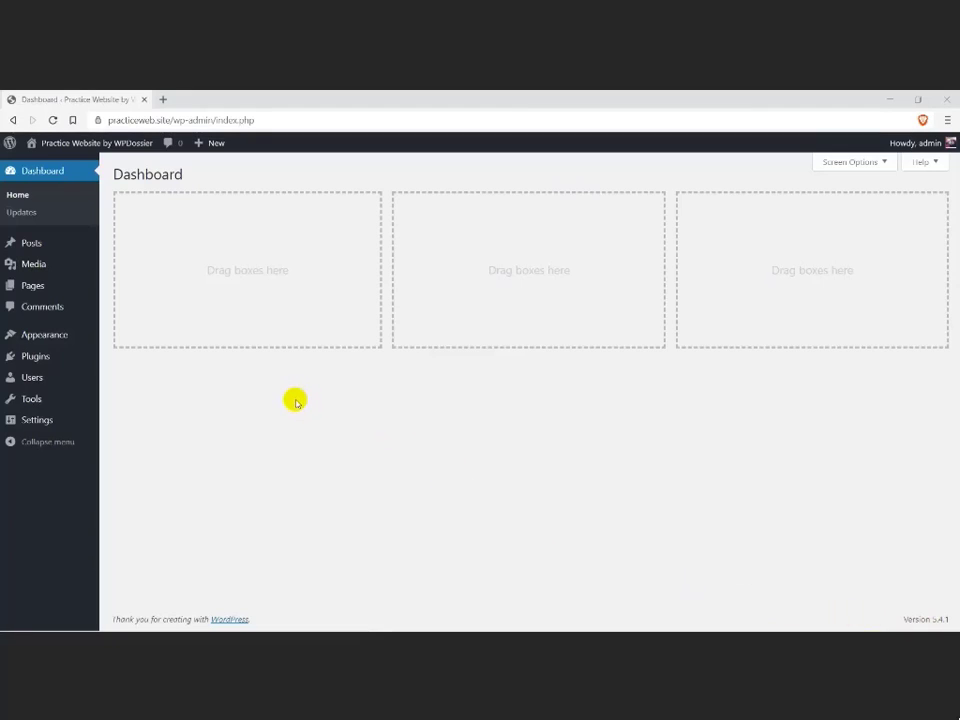
# Step: Activate the Hello Elementor theme for the site
pyautogui.click(101, 341)
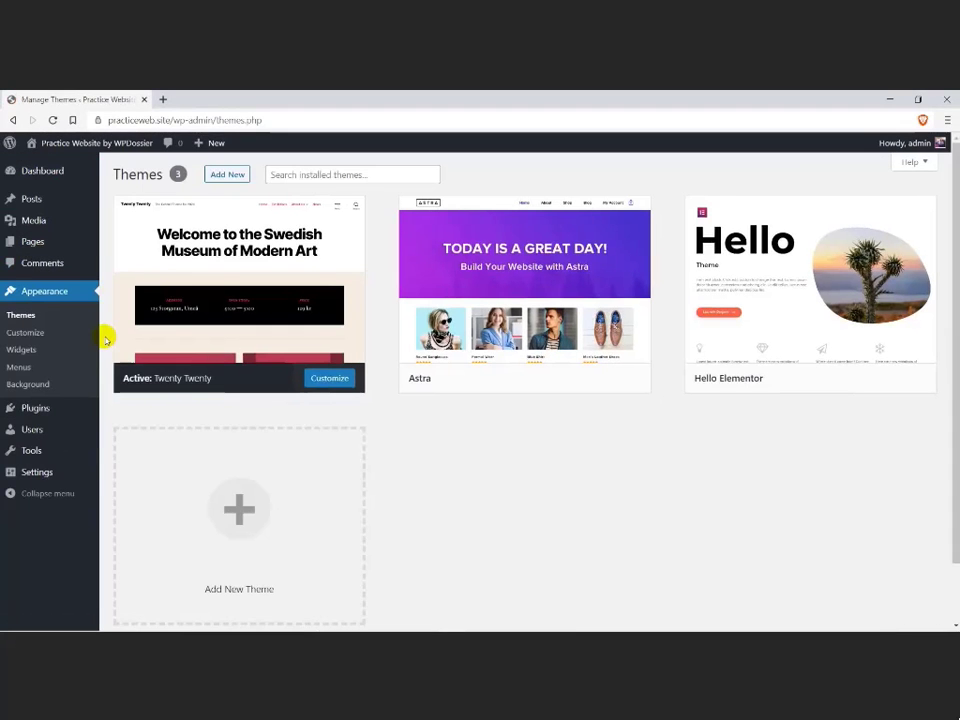
pyautogui.moveTo(756, 356)
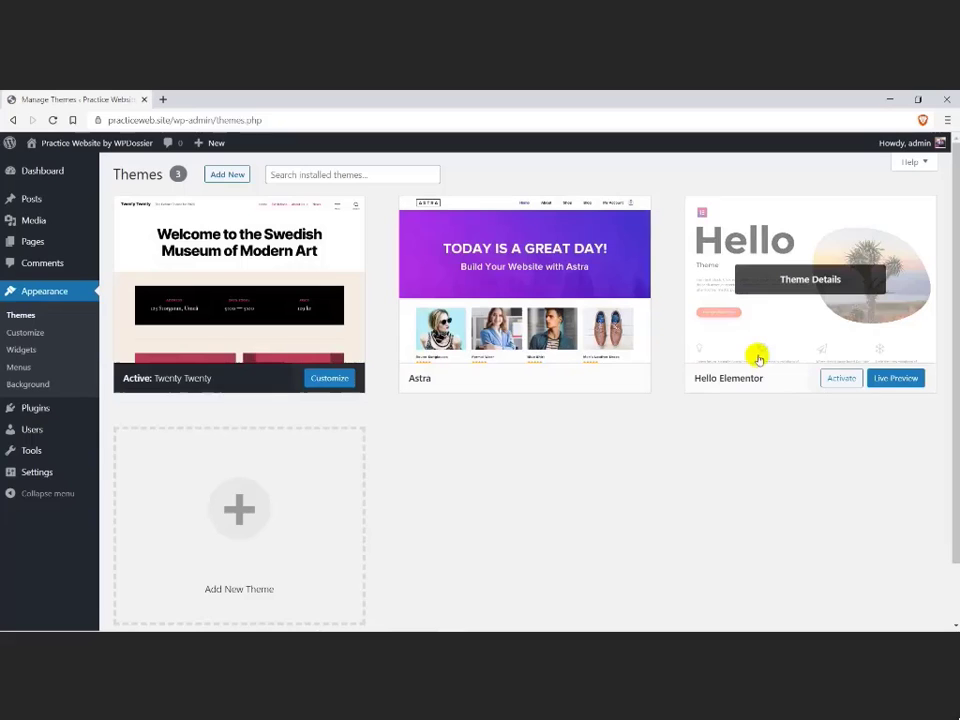
pyautogui.click(832, 378)
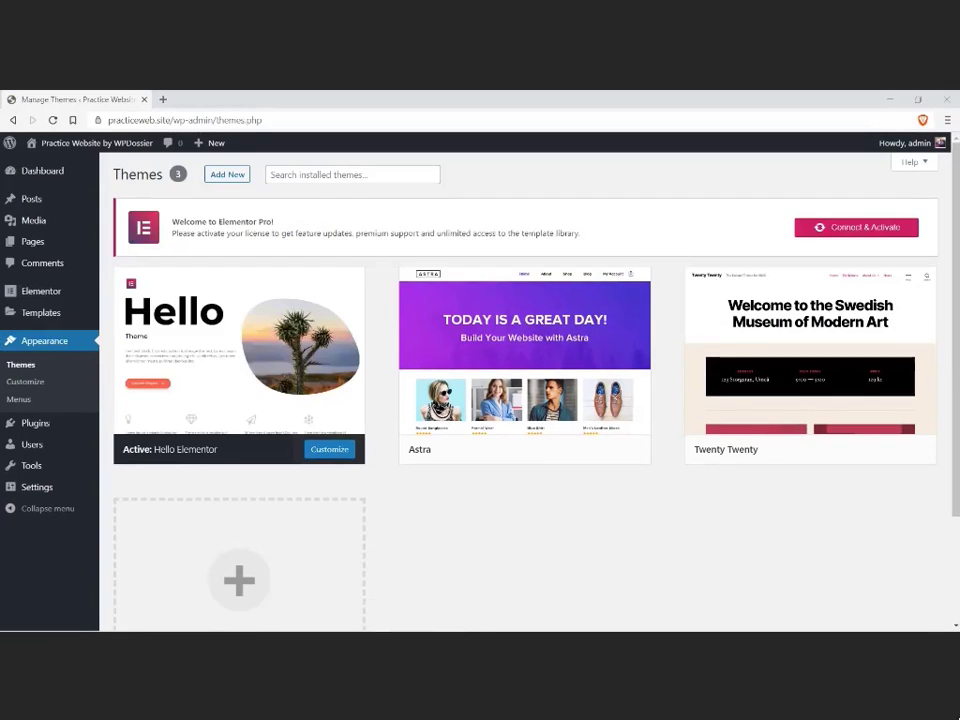
# Step: Move the existing Privacy Policy and Sample Page pages to the trash
pyautogui.moveTo(72, 222)
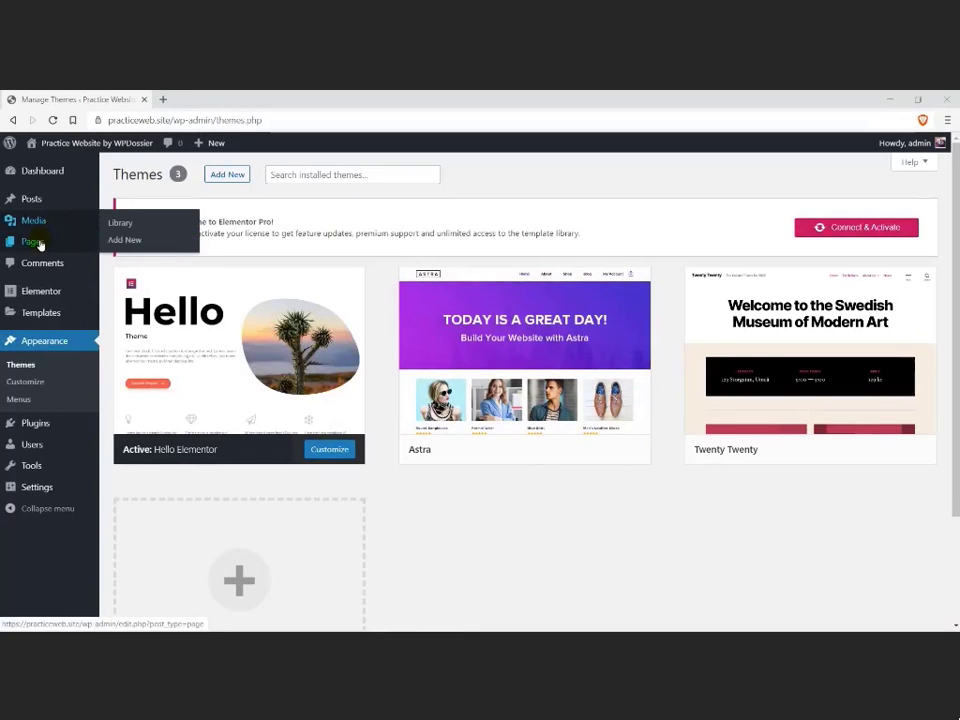
pyautogui.click(37, 243)
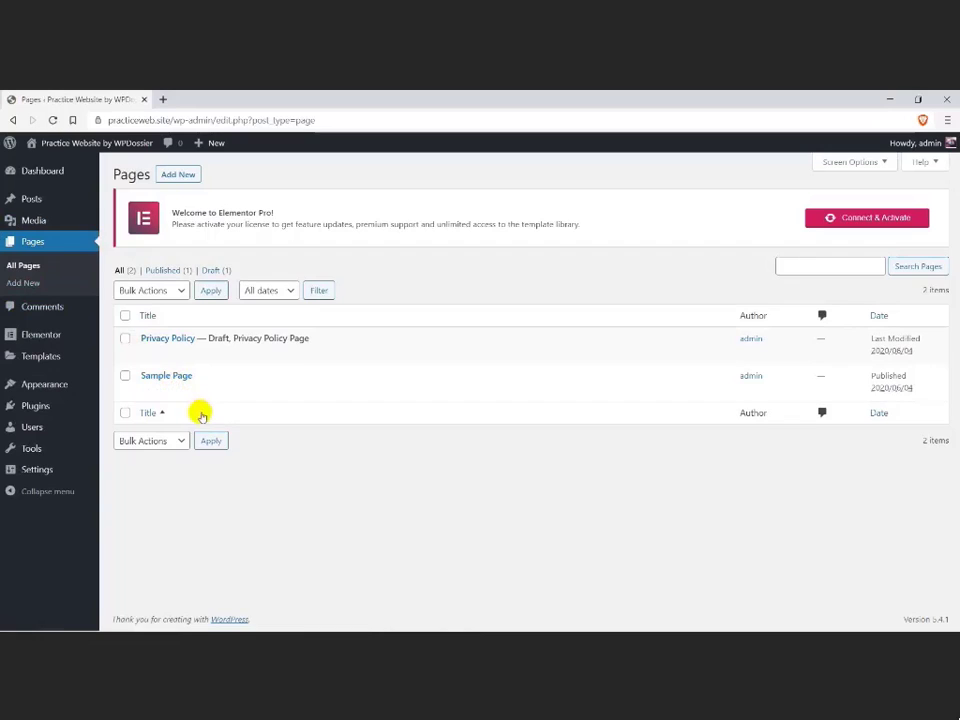
pyautogui.click(212, 353)
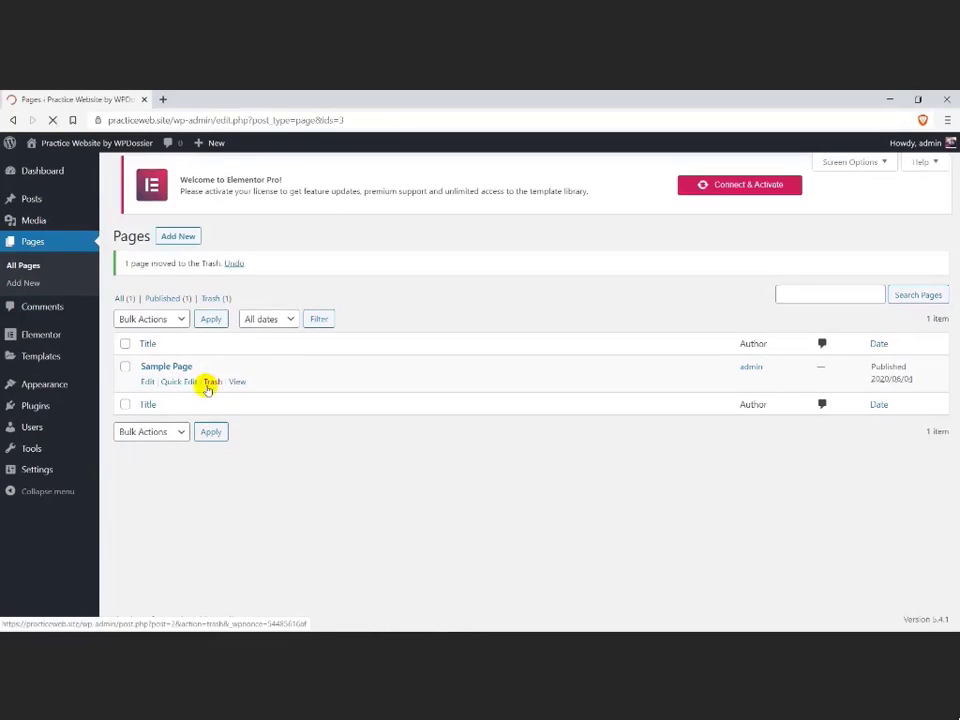
pyautogui.click(211, 386)
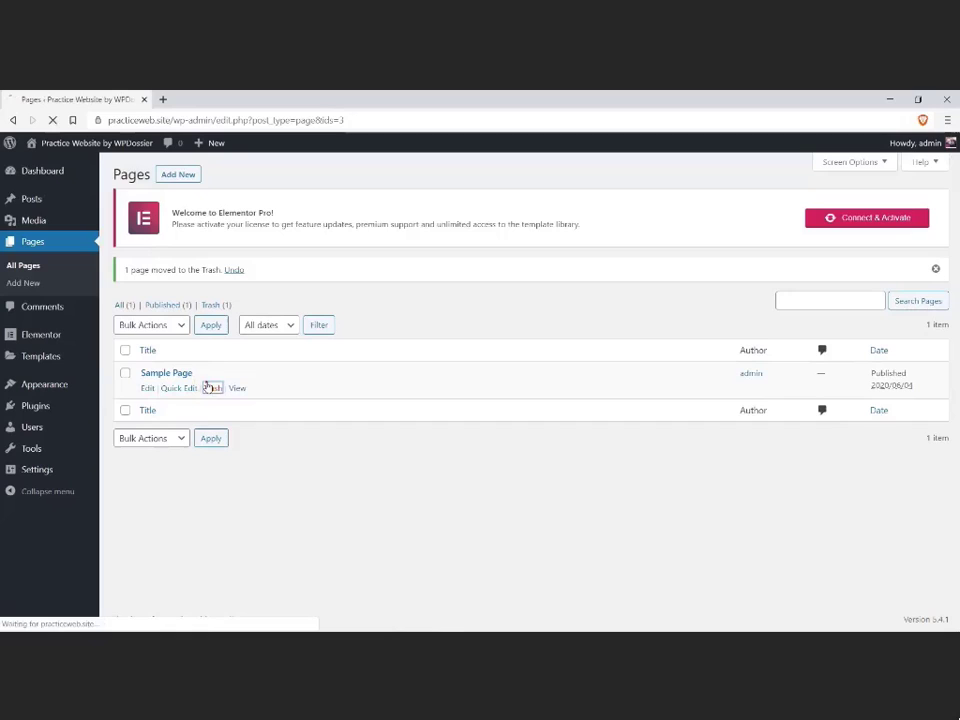
# Step: Add a new page titled "Home" and open it for editing with Elementor
pyautogui.click(179, 175)
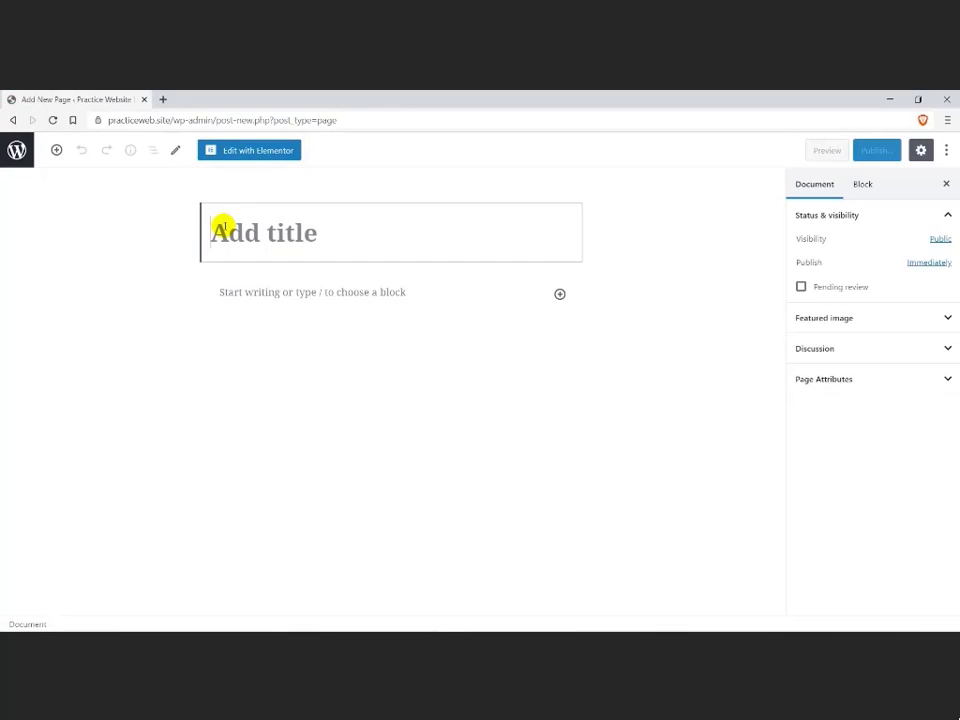
pyautogui.write('Home')
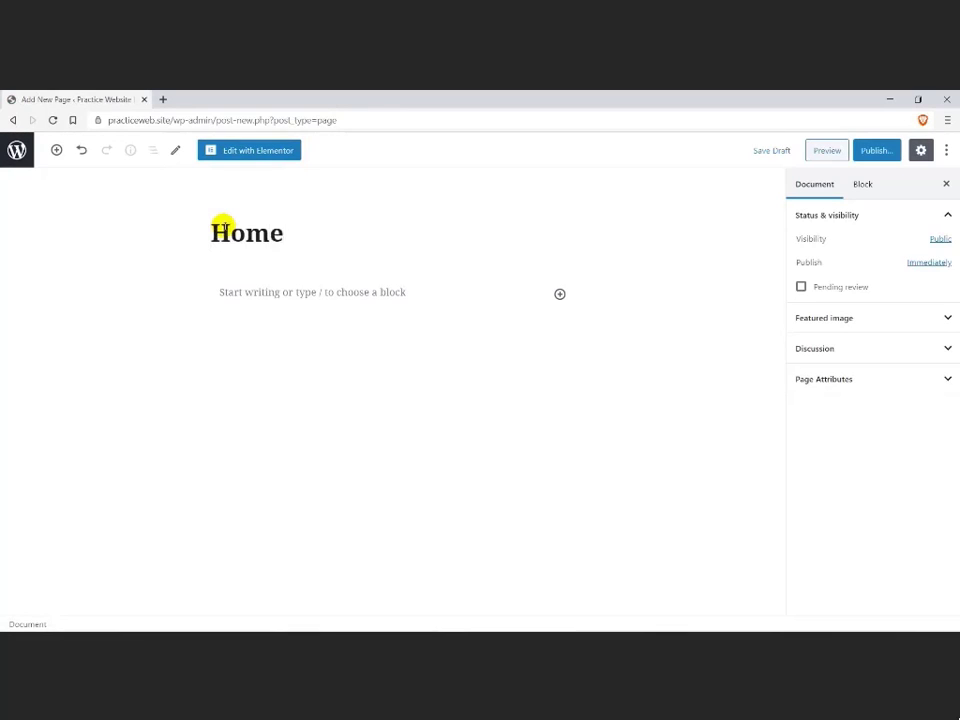
pyautogui.click(249, 152)
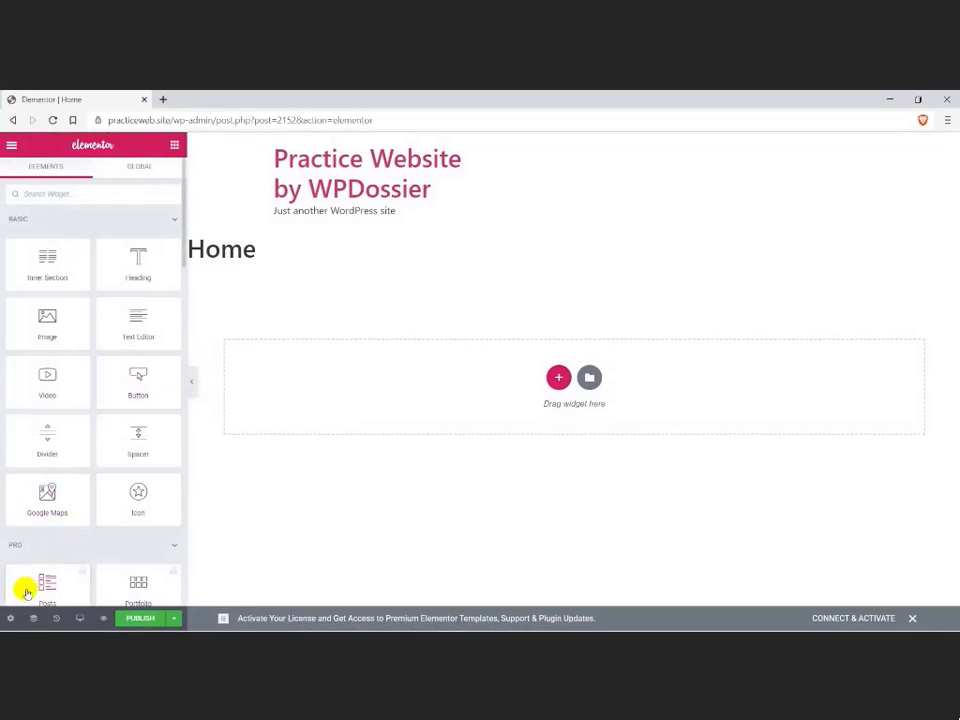
# Step: Set the Home page's layout to Elementor Full Width
pyautogui.click(10, 619)
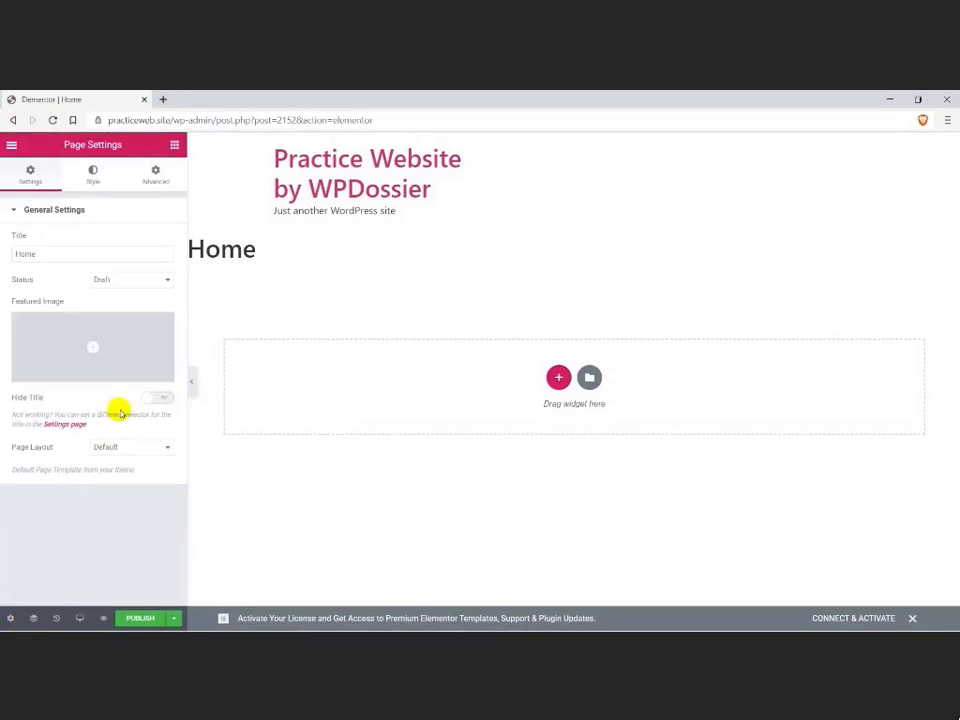
pyautogui.click(125, 446)
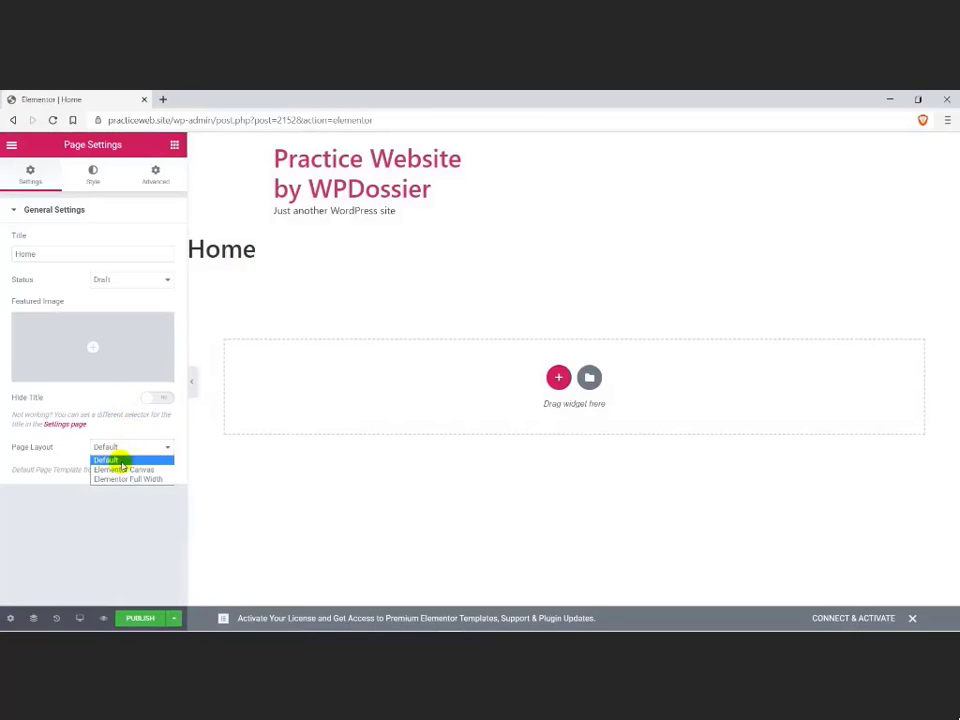
pyautogui.click(111, 479)
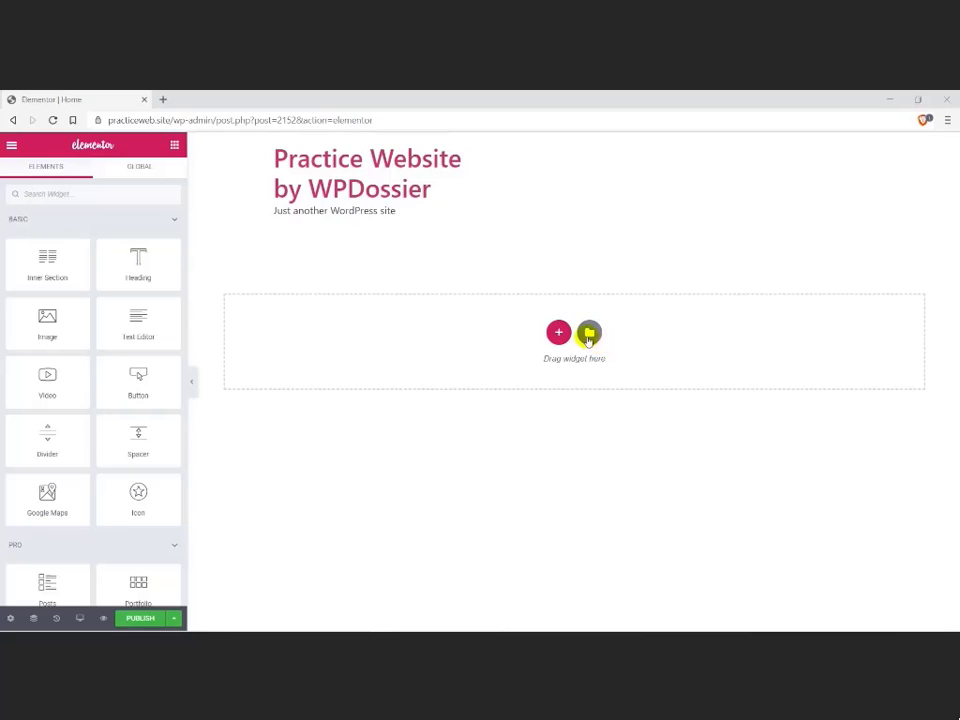
# Step: Browse the page templates in the Elementor library and search them for "digital"
pyautogui.click(588, 334)
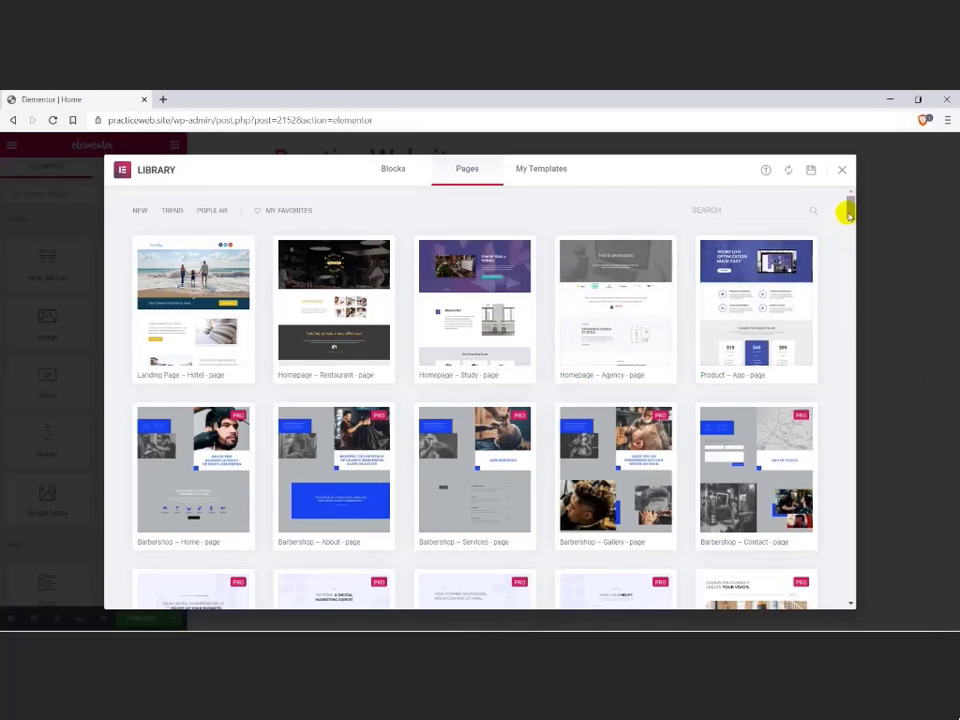
pyautogui.moveTo(849, 210); pyautogui.dragTo(873, 203)
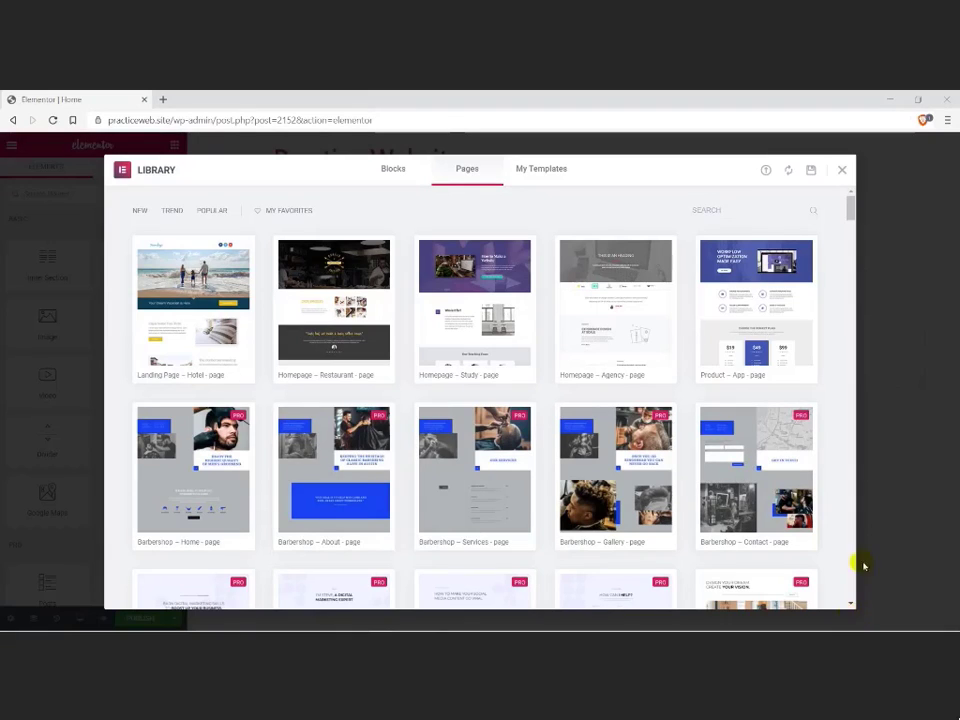
pyautogui.click(849, 212)
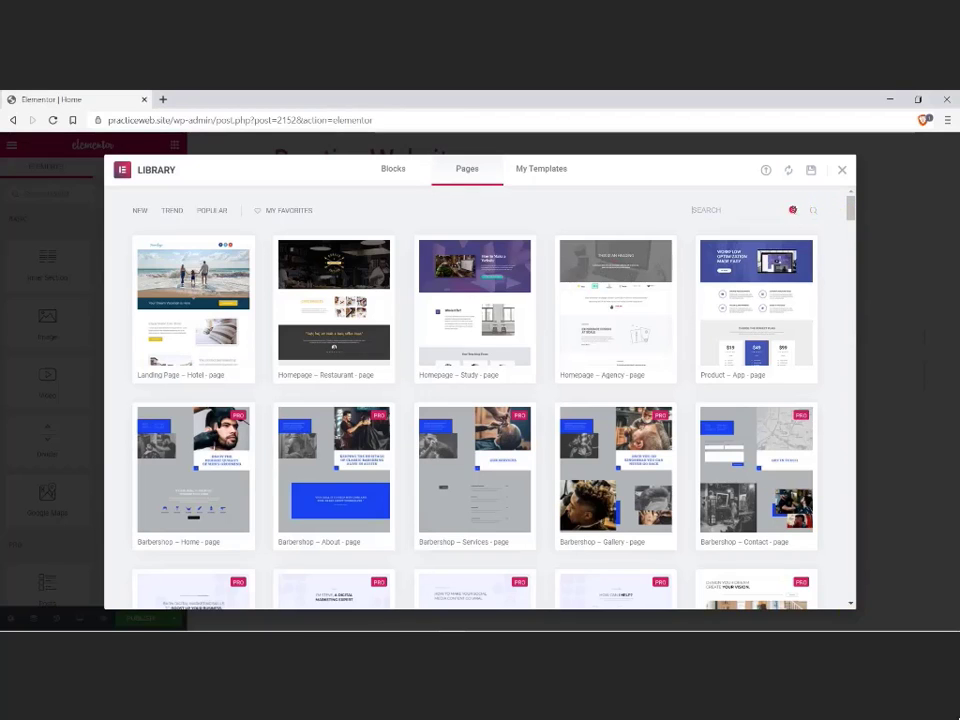
pyautogui.click(793, 210)
pyautogui.write('digital')
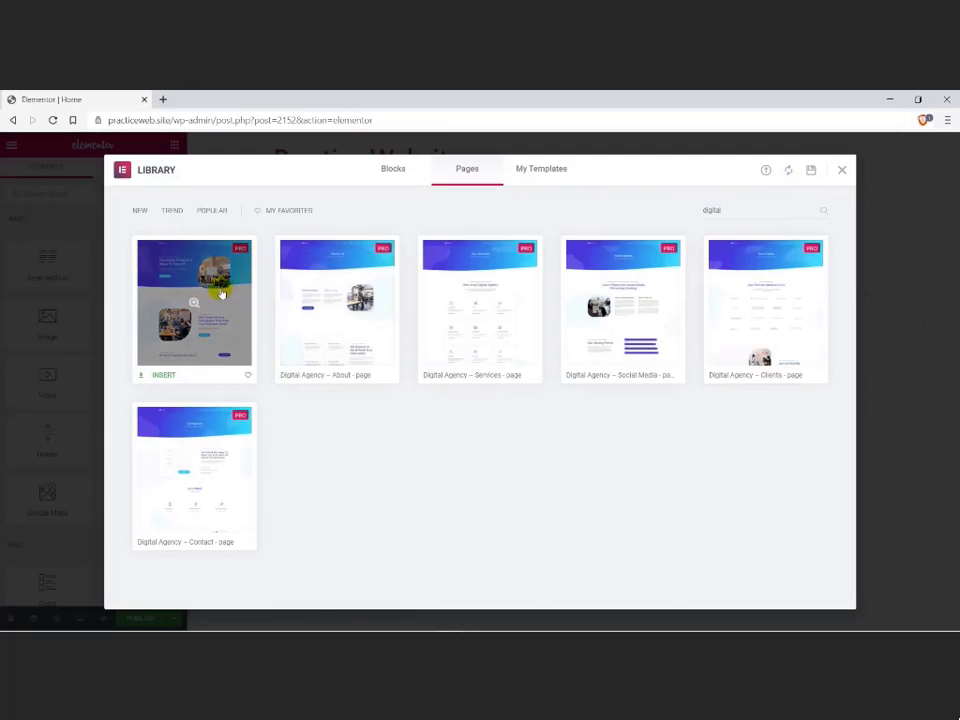
# Step: Insert the Digital Agency – Home Page template, including a preview, and publish the page to view it live
pyautogui.click(196, 303)
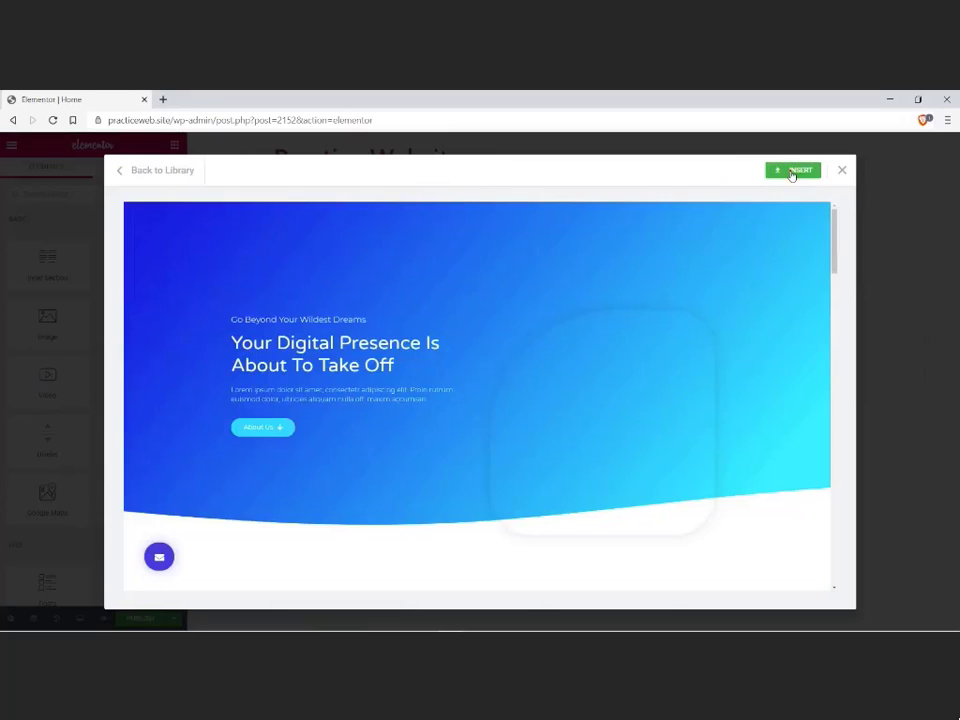
pyautogui.click(792, 172)
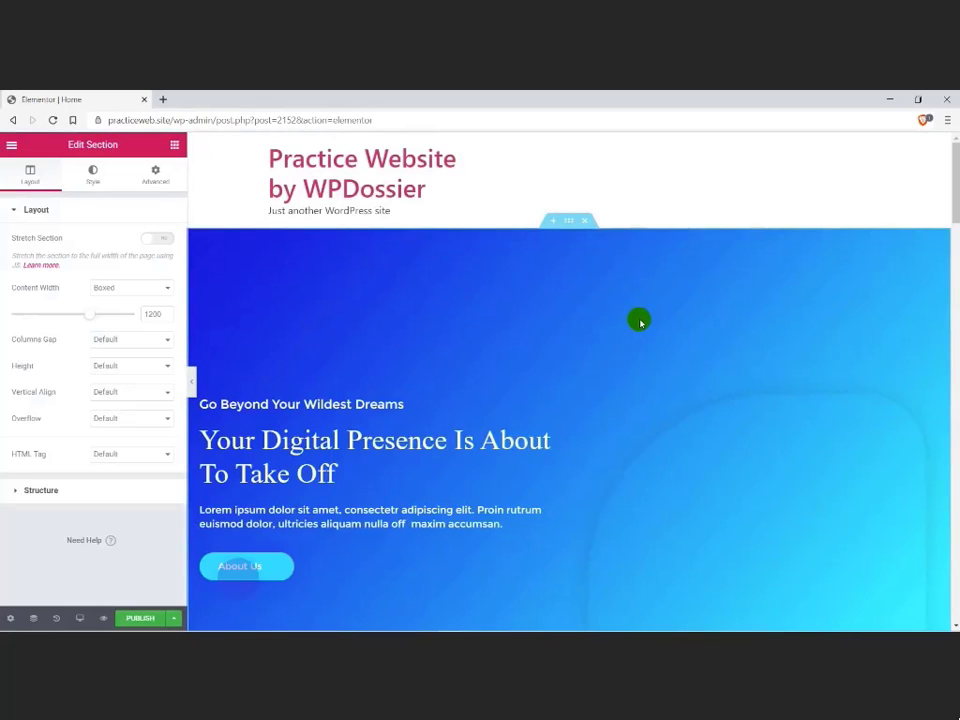
pyautogui.click(131, 618)
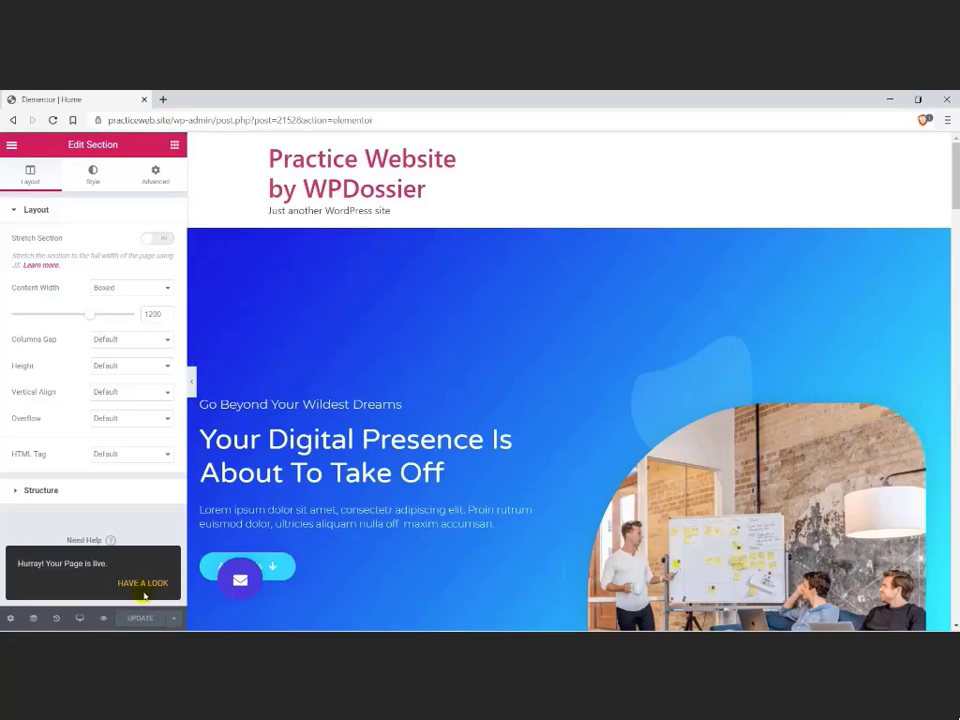
pyautogui.click(143, 583)
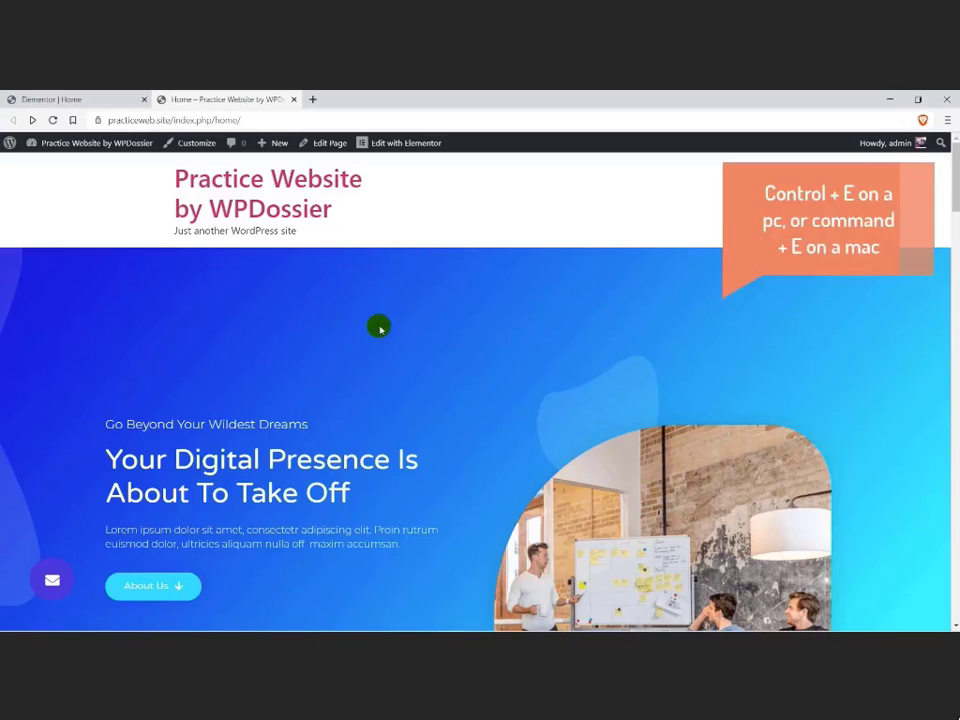
# Step: Create another new page through the Elementor Finder by searching for "new"
pyautogui.hotkey('ctrl', 'e')
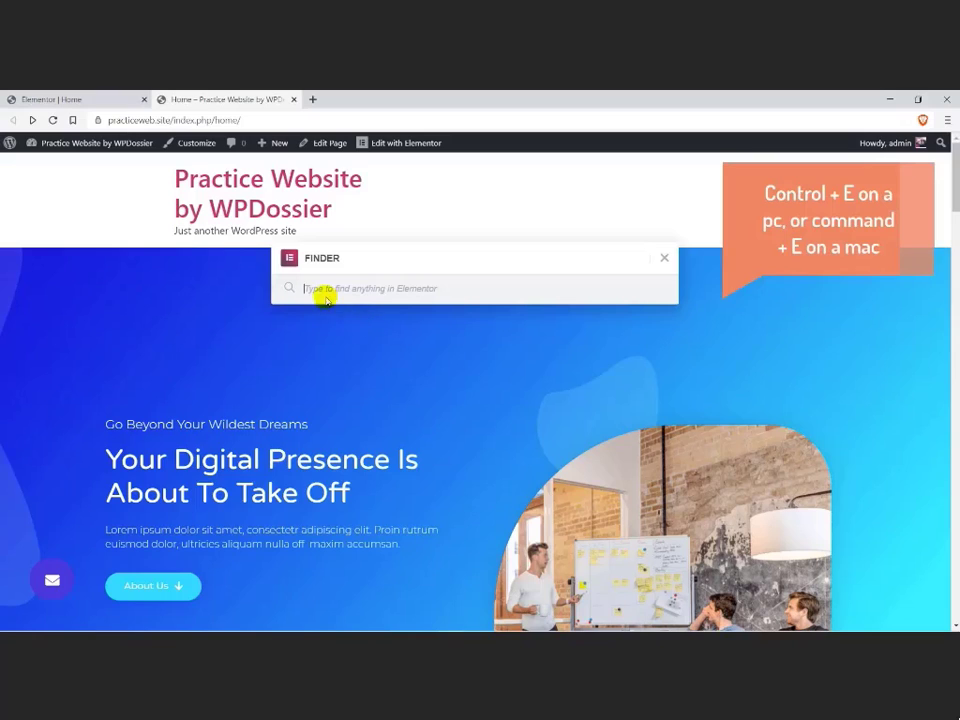
pyautogui.click(317, 289)
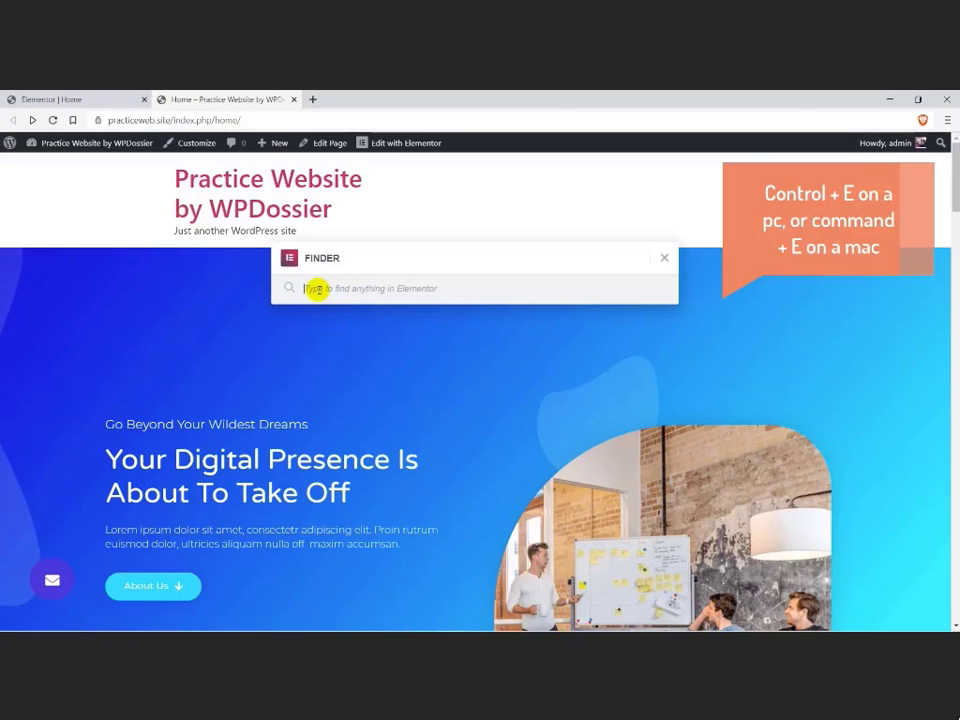
pyautogui.write('new')
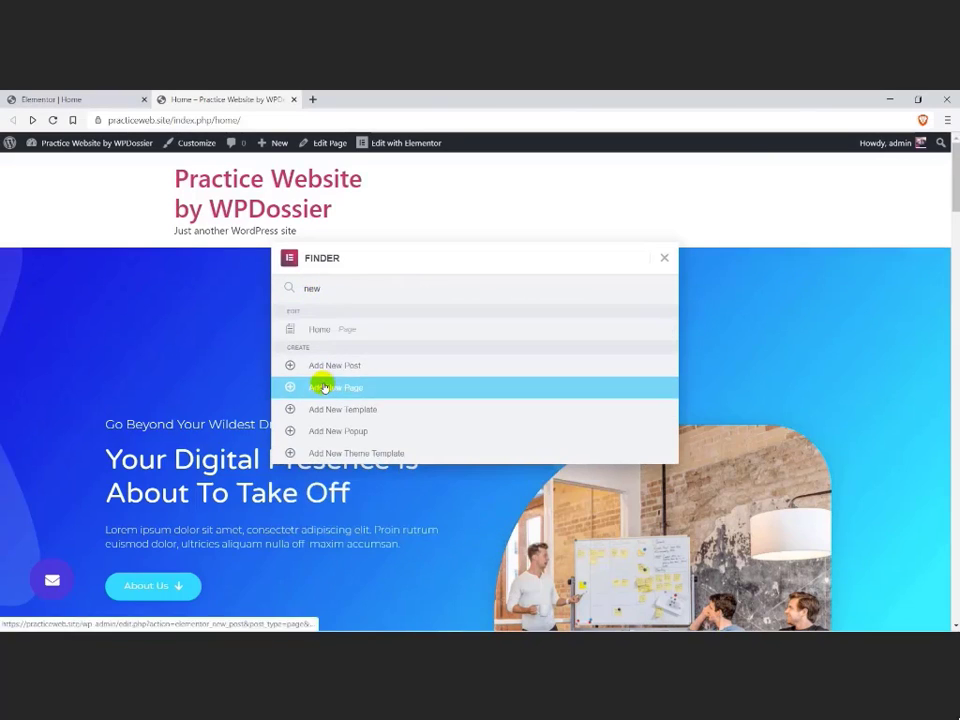
pyautogui.click(322, 387)
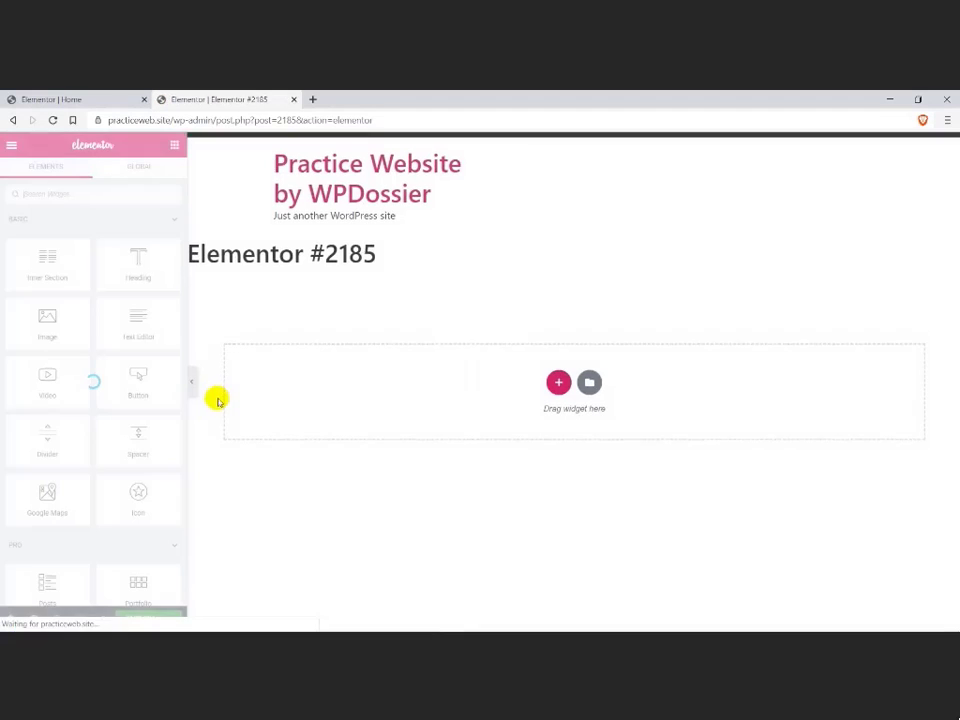
# Step: Title the new page "About" and set its page layout to Elementor Full Width
pyautogui.click(10, 618)
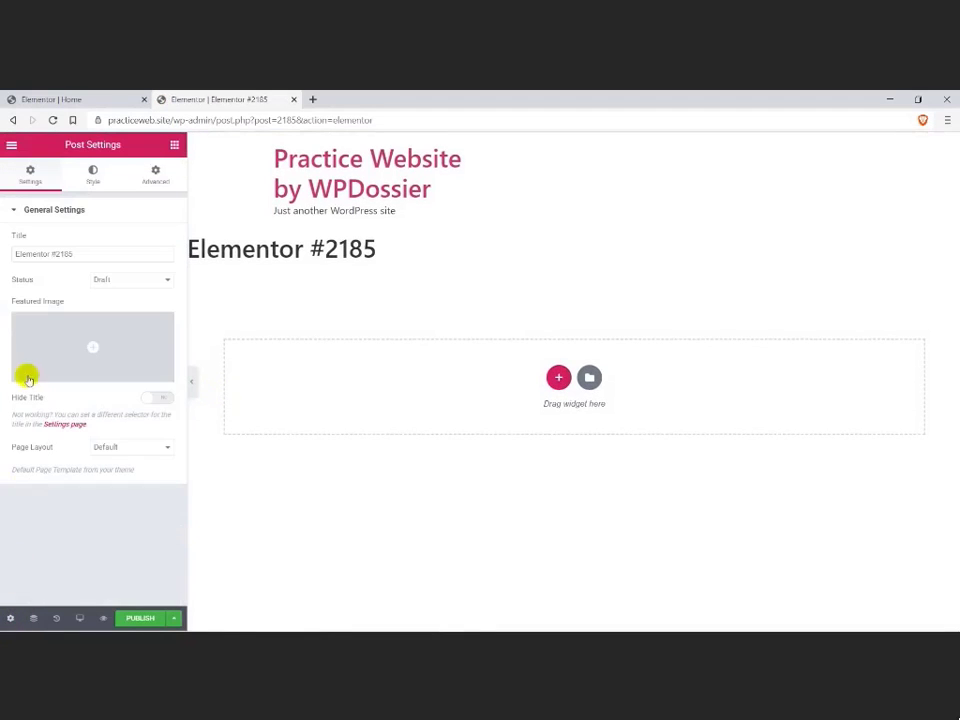
pyautogui.click(86, 253)
pyautogui.moveTo(86, 253); pyautogui.dragTo(2, 253)
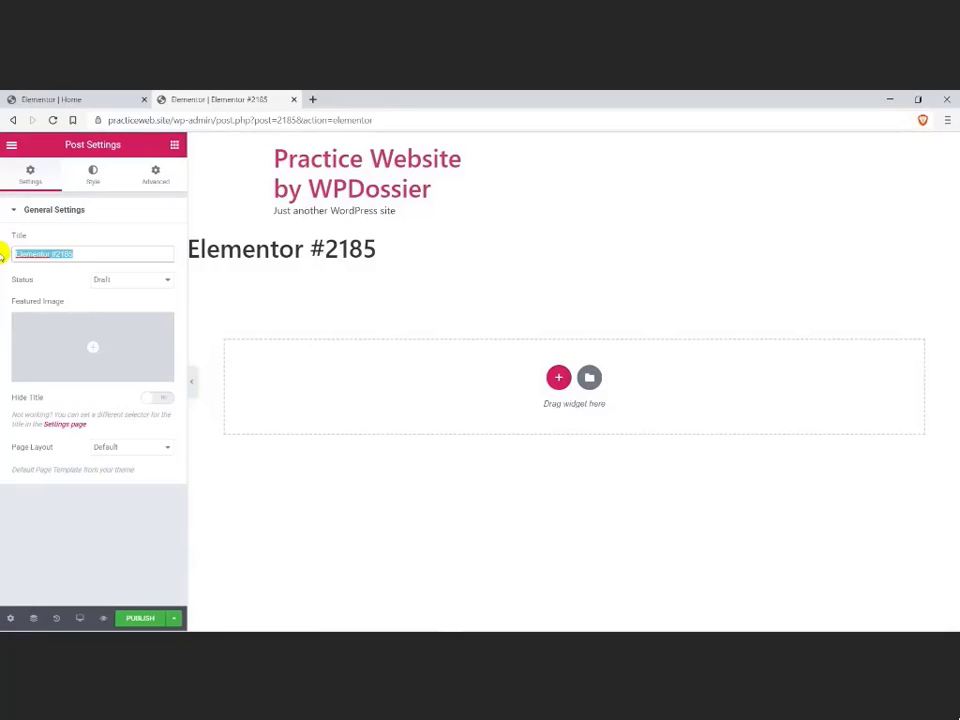
pyautogui.write('About')
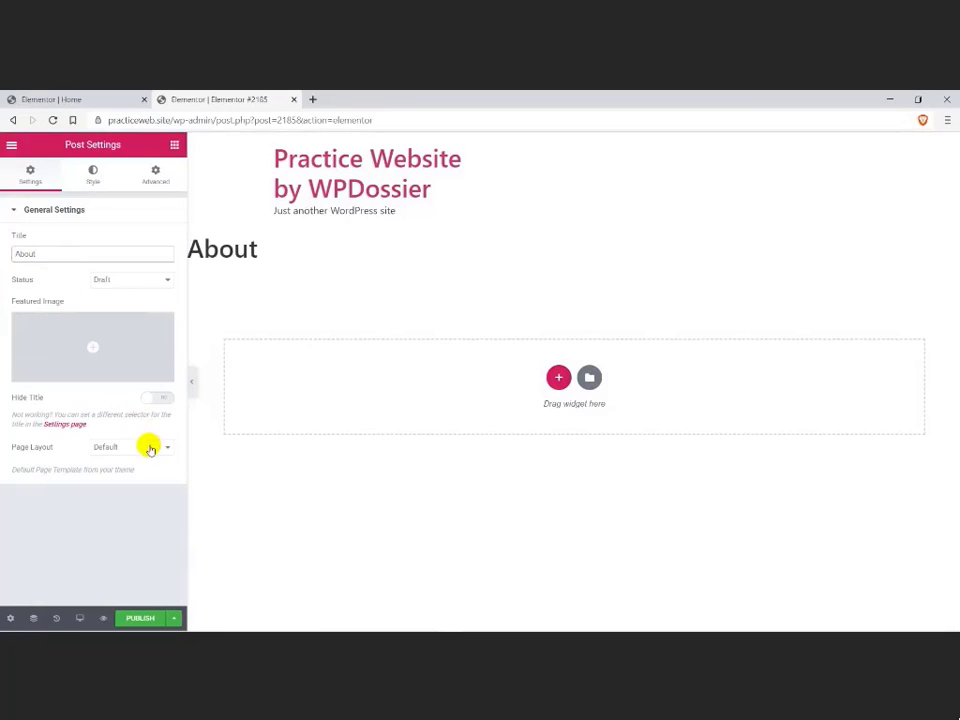
pyautogui.click(149, 449)
pyautogui.click(135, 480)
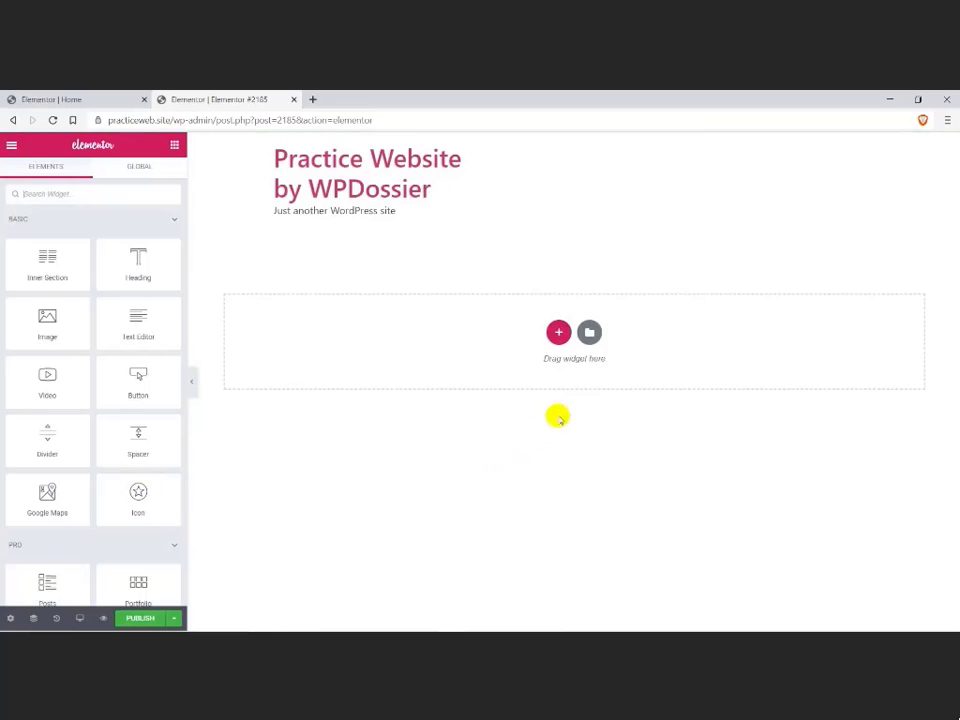
# Step: Search the template library for "digital", insert the Digital Agency – About template and publish the About page
pyautogui.click(589, 334)
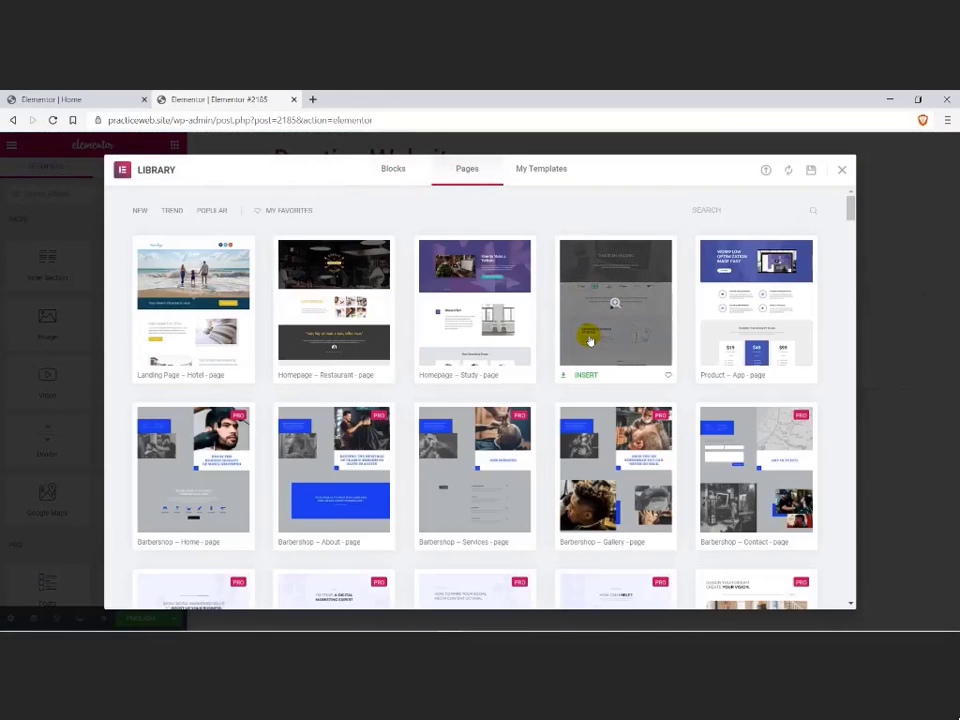
pyautogui.click(716, 209)
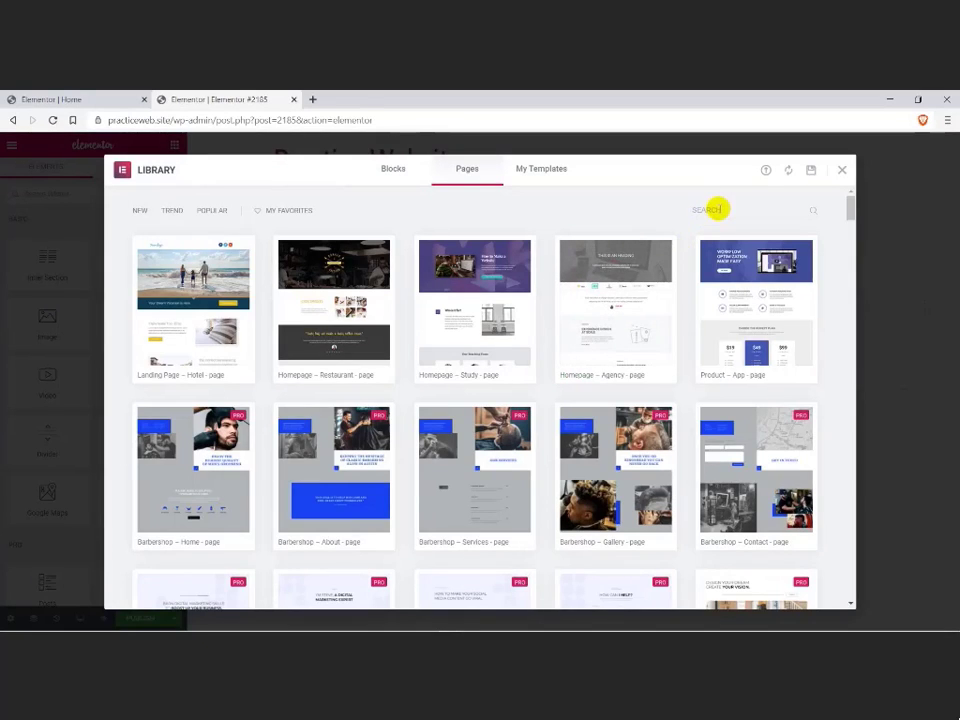
pyautogui.write('digital')
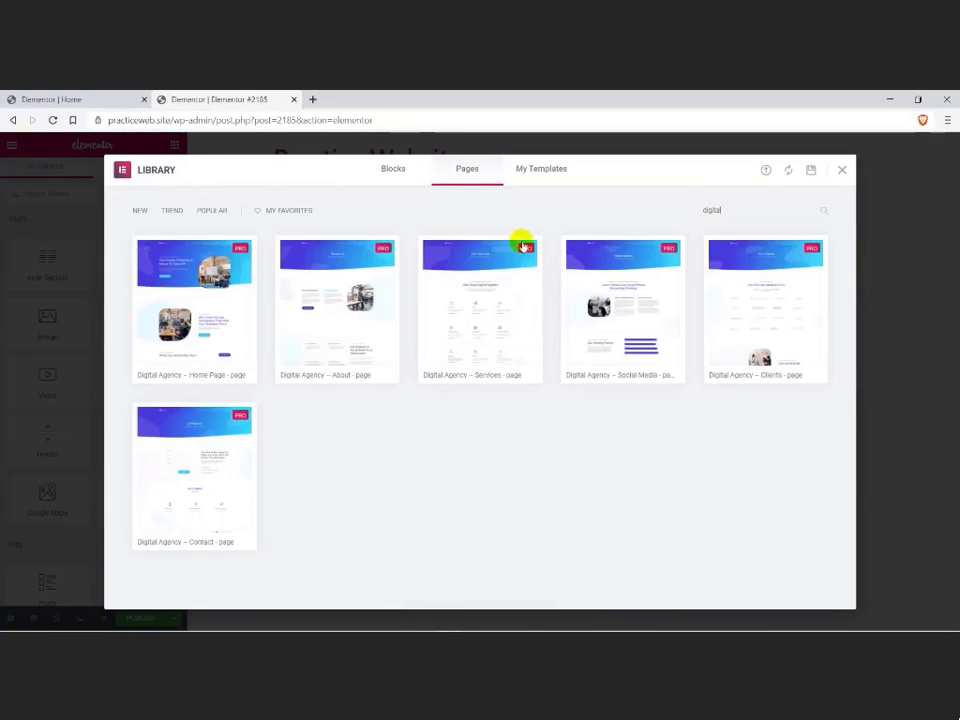
pyautogui.moveTo(332, 304)
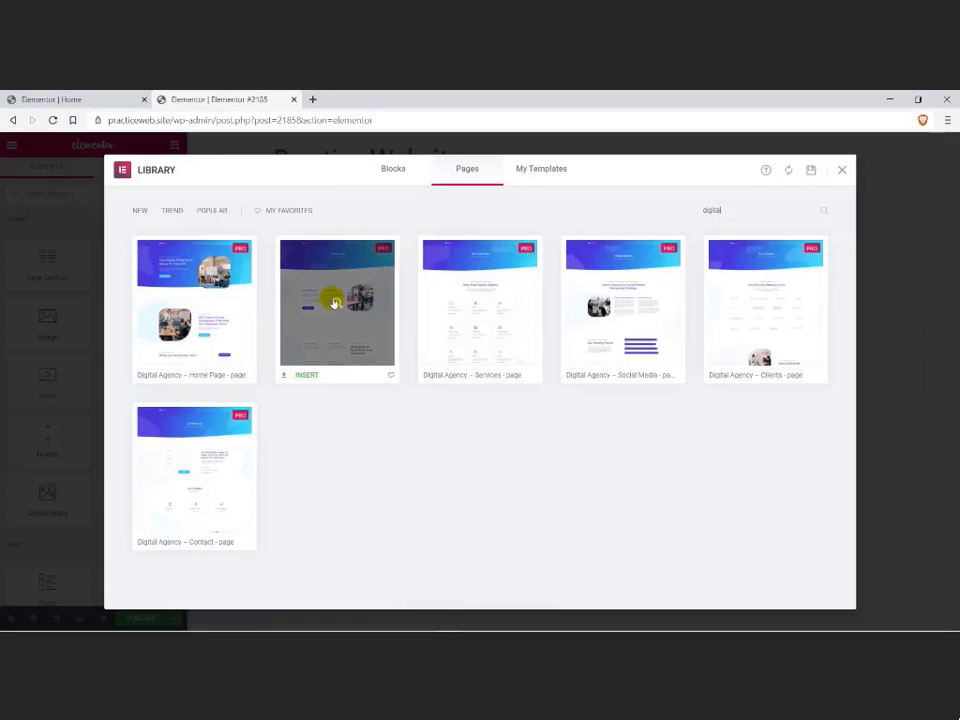
pyautogui.click(307, 374)
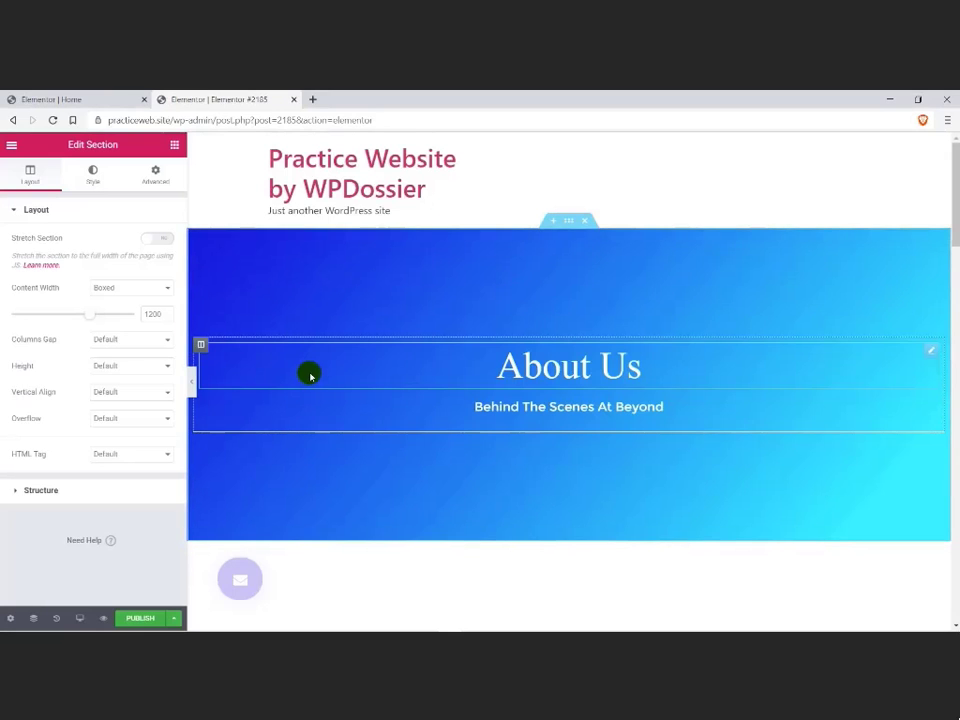
pyautogui.click(141, 618)
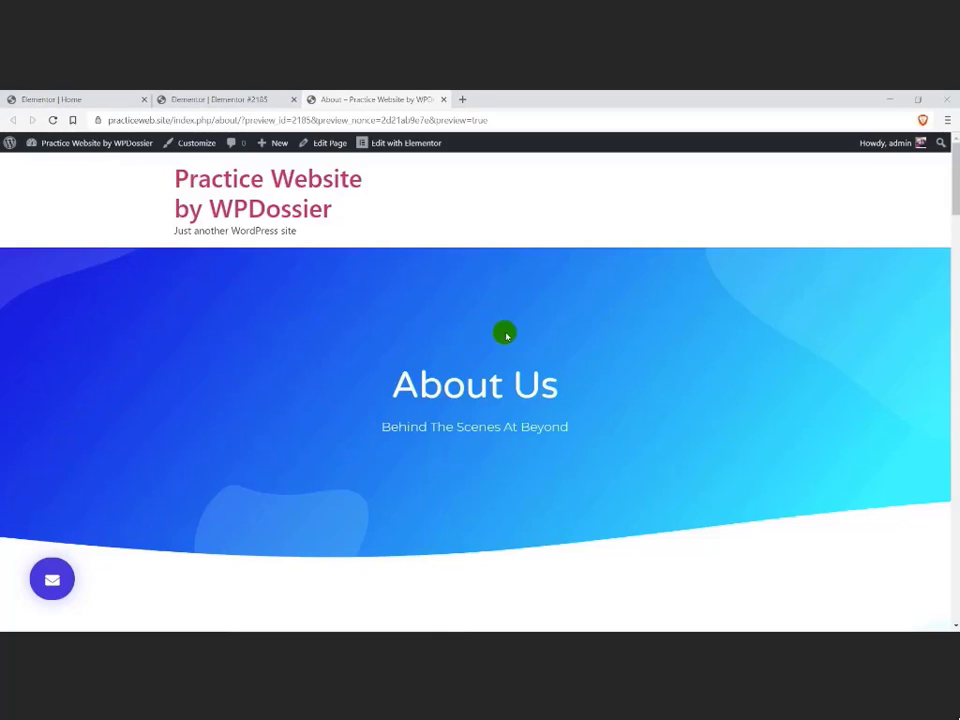
# Step: Create a new page through the Elementor Finder by searching for "new"
pyautogui.hotkey('ctrl', 'e')
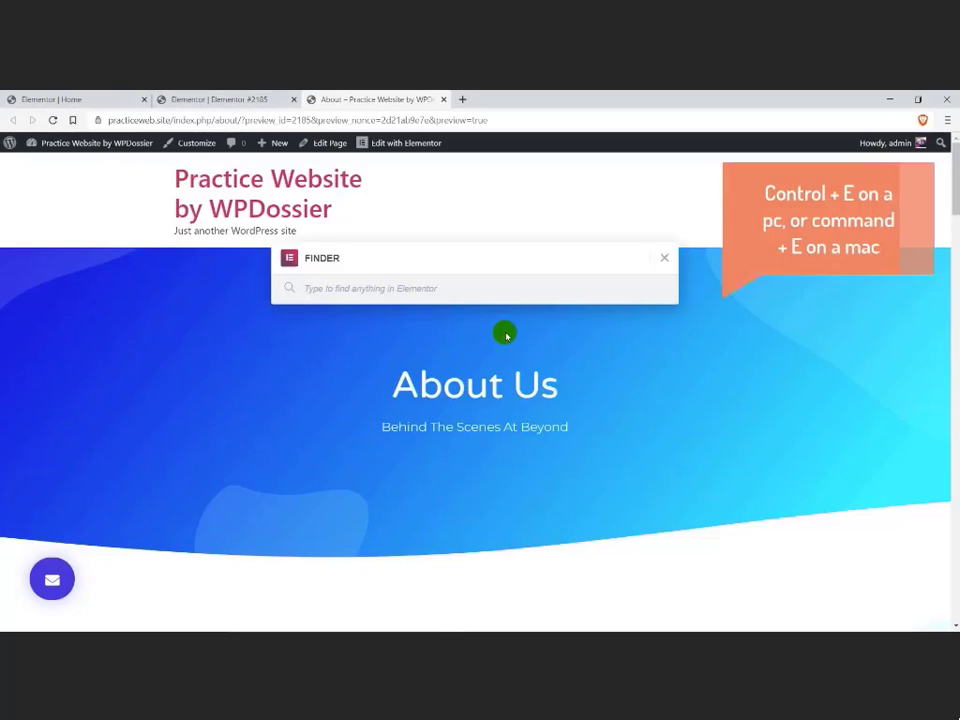
pyautogui.write('new')
pyautogui.click(347, 407)
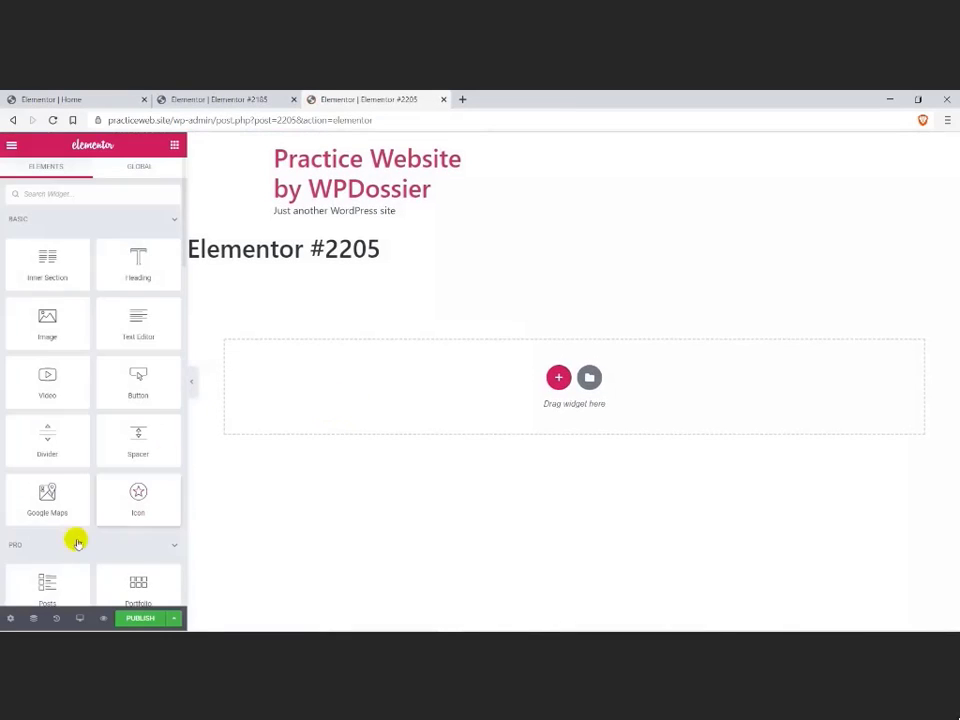
# Step: Title the new page "Portfolio" and set its page layout to Elementor Full Width
pyautogui.click(10, 618)
pyautogui.moveTo(62, 253); pyautogui.dragTo(3, 251)
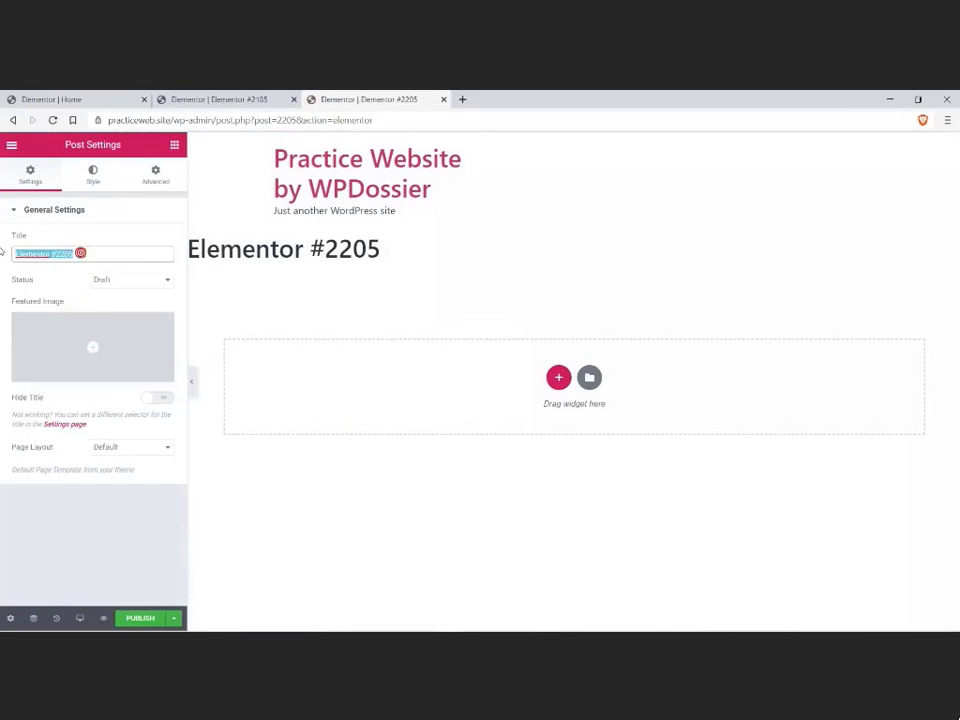
pyautogui.write('Portfolio')
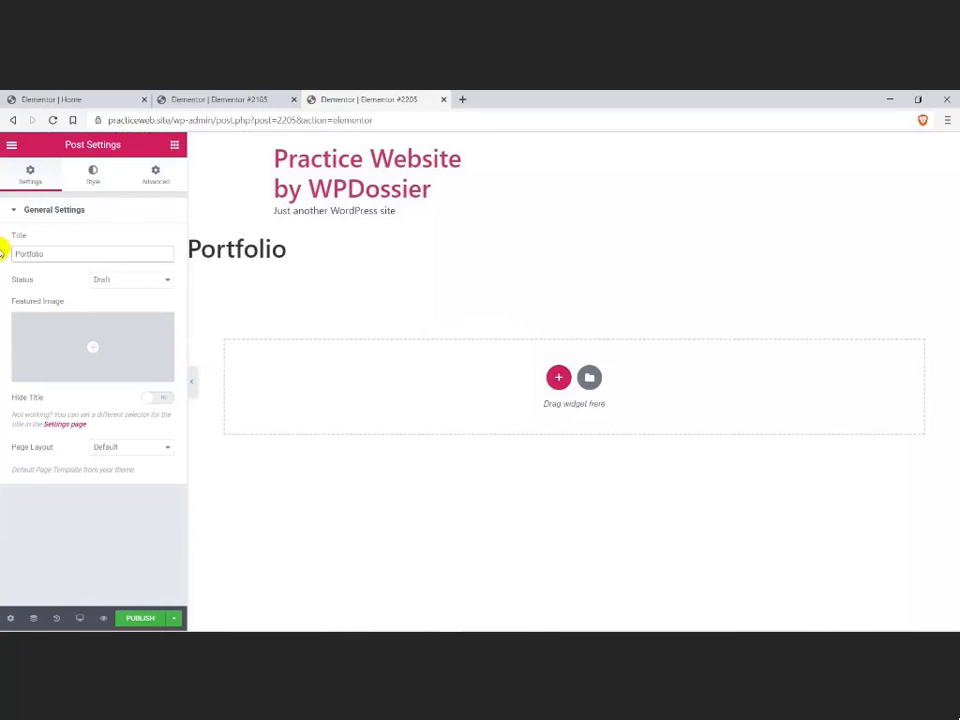
pyautogui.click(111, 446)
pyautogui.click(111, 477)
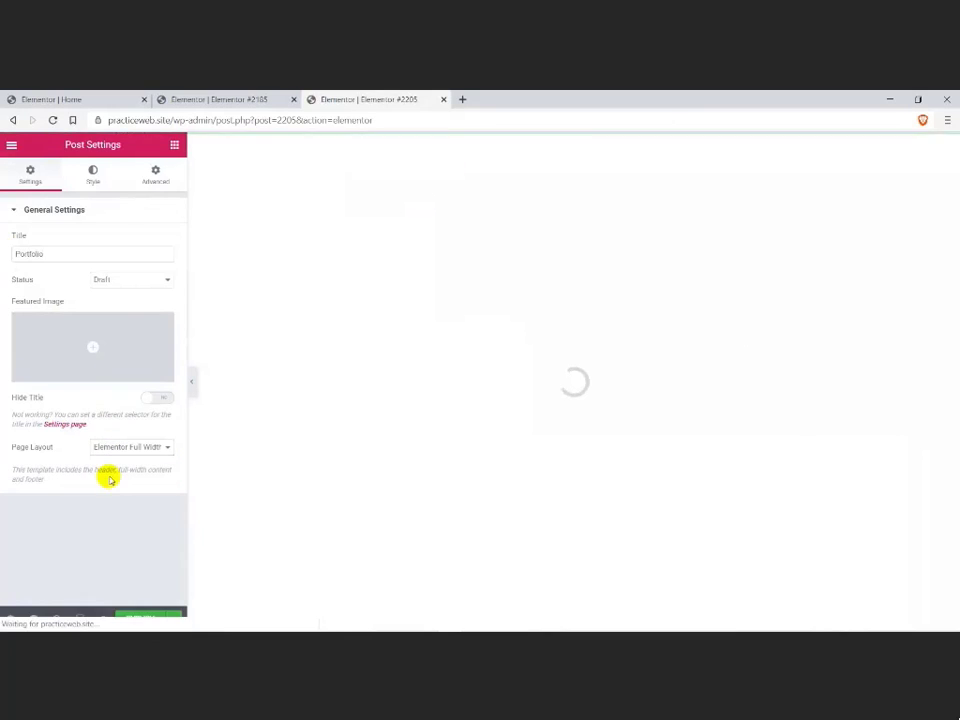
# Step: Search the template library for "digital", insert the Digital Agency – Clients template and publish the Portfolio page to view it live
pyautogui.click(589, 332)
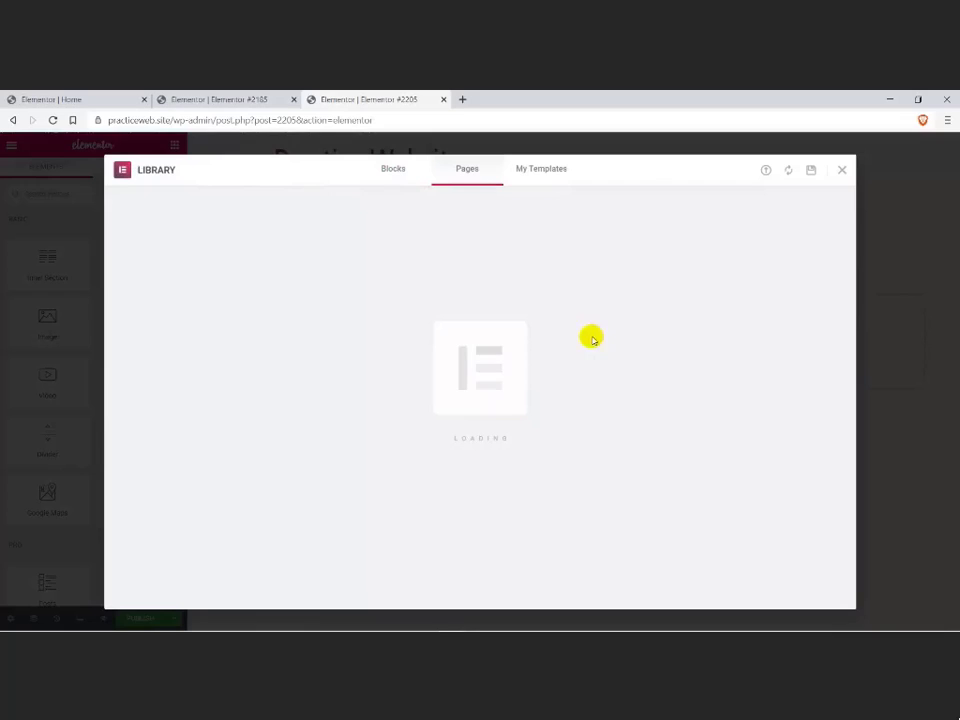
pyautogui.click(741, 208)
pyautogui.write('digital')
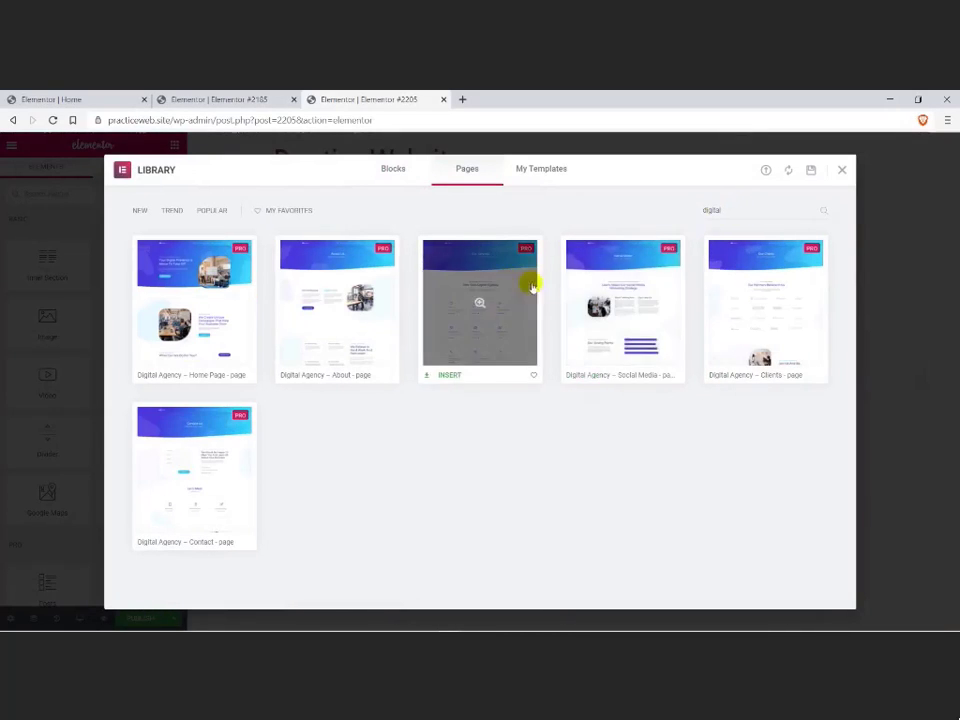
pyautogui.moveTo(759, 304)
pyautogui.click(736, 374)
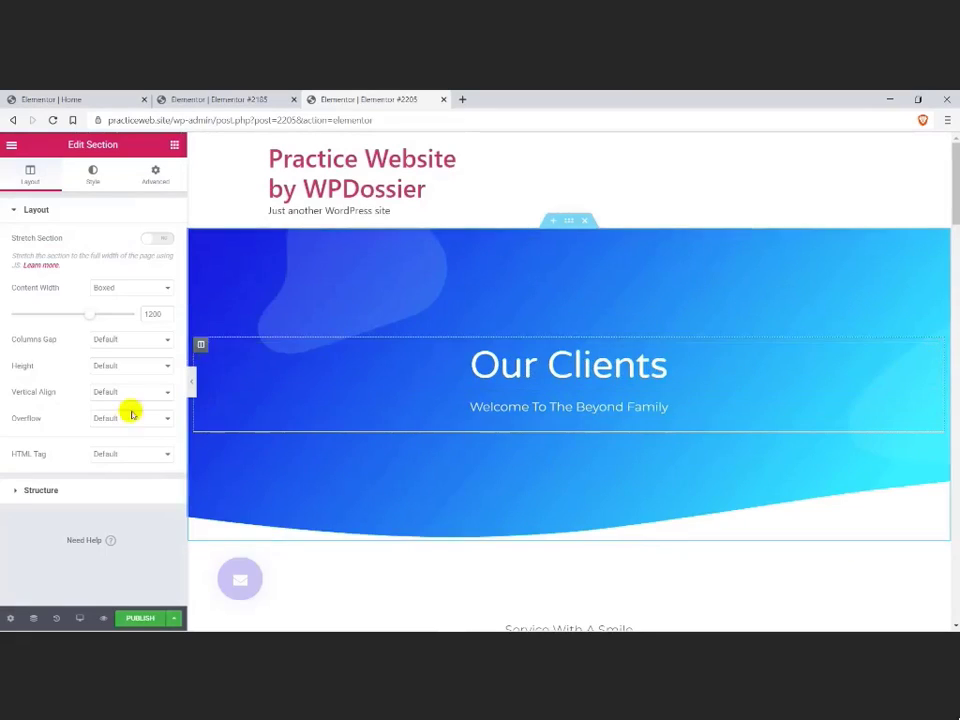
pyautogui.click(128, 619)
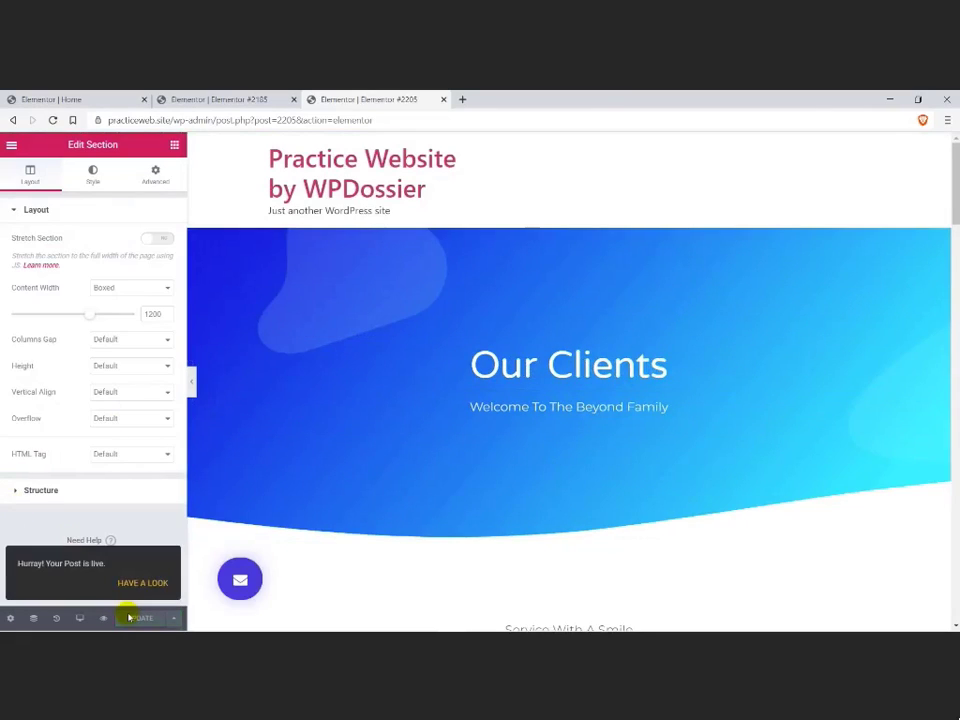
pyautogui.click(143, 583)
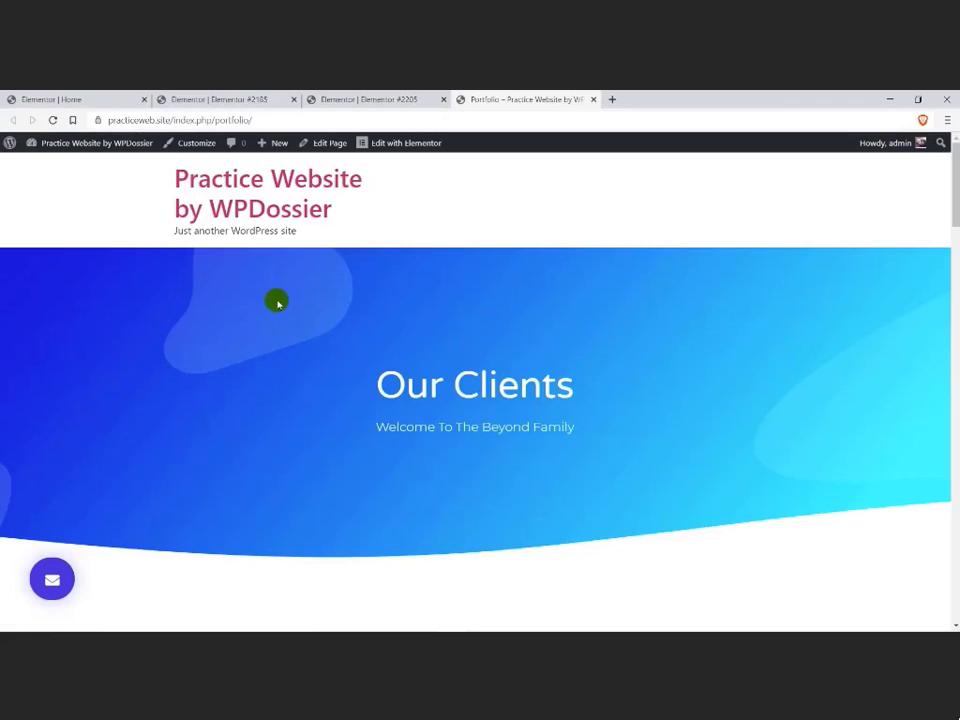
# Step: Find "new" in the Elementor Finder and add another page from the live Portfolio page
pyautogui.hotkey('ctrl', 'e')
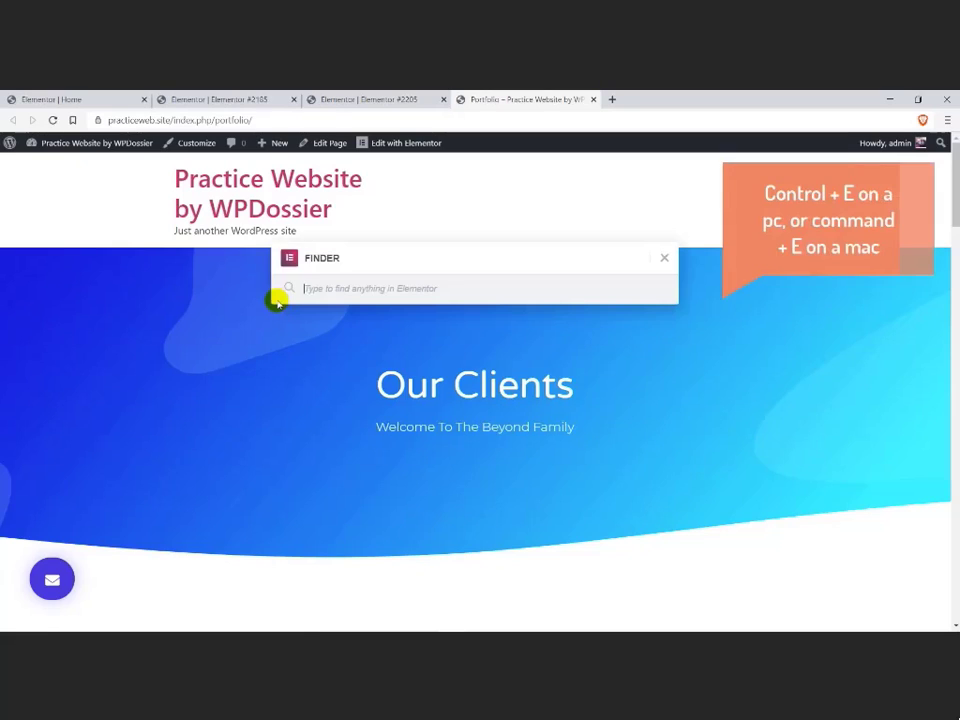
pyautogui.write('new')
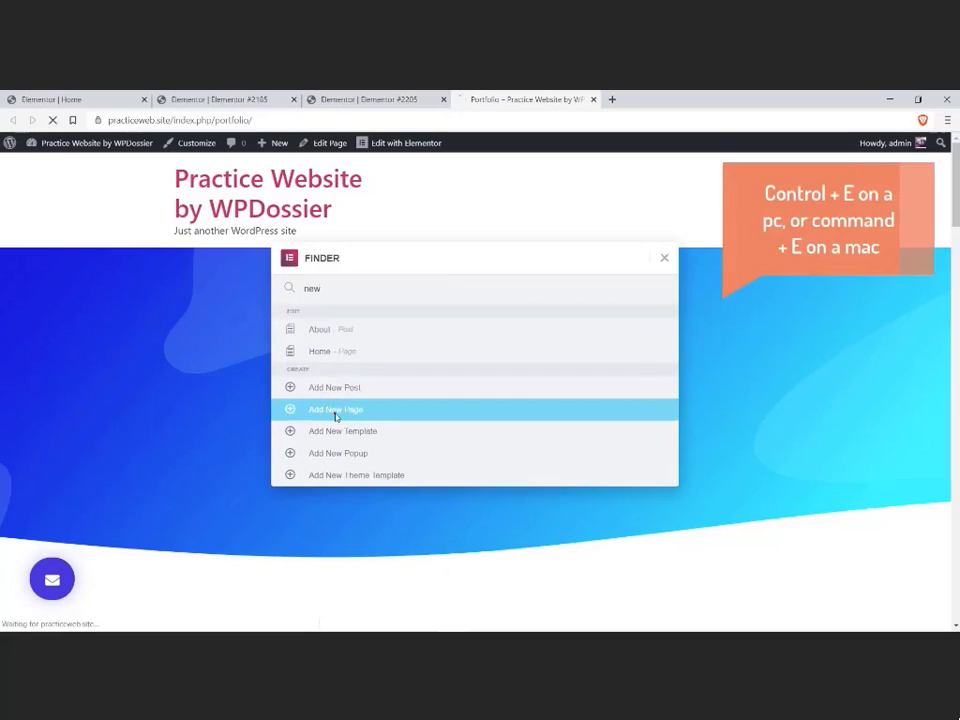
pyautogui.click(336, 413)
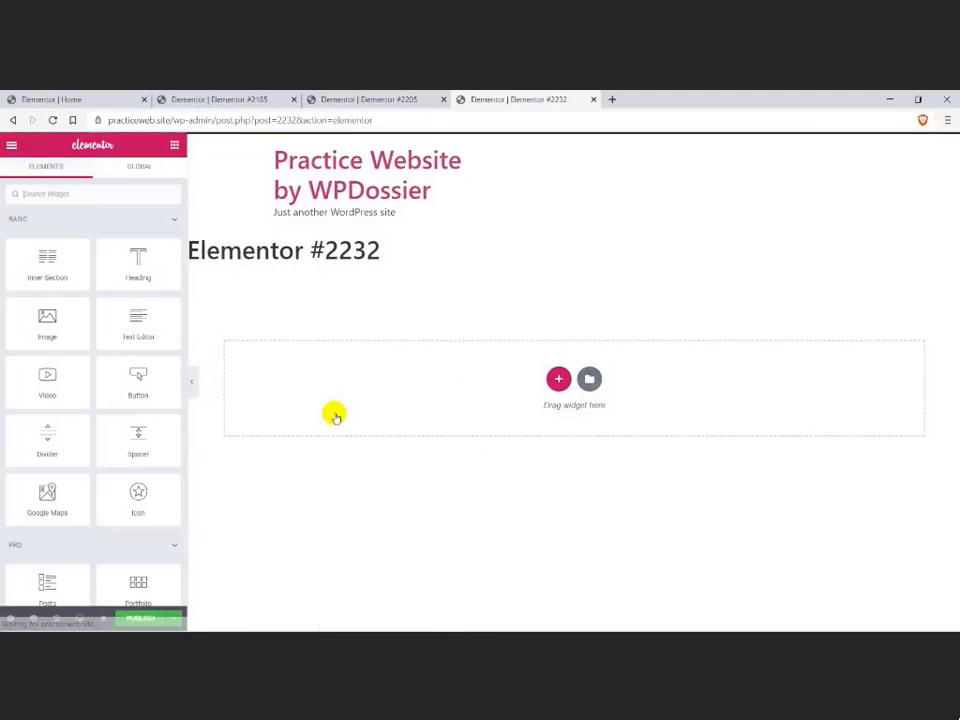
# Step: Title the new page "Contact Us" and set its page layout to Elementor Full Width
pyautogui.click(10, 618)
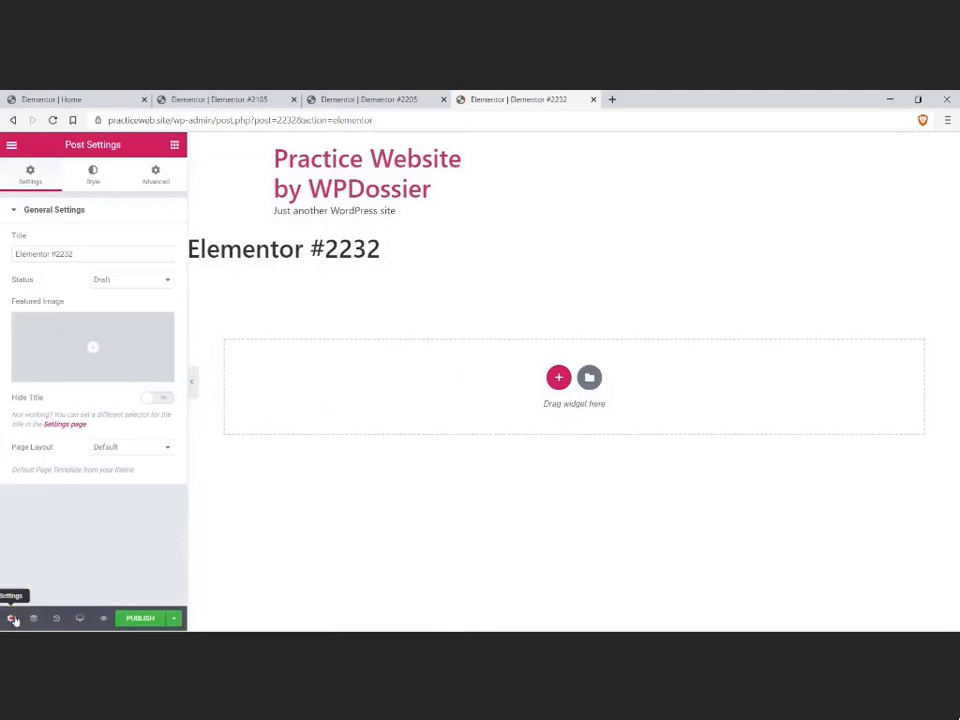
pyautogui.moveTo(63, 254); pyautogui.dragTo(9, 252)
pyautogui.write('Contact Us')
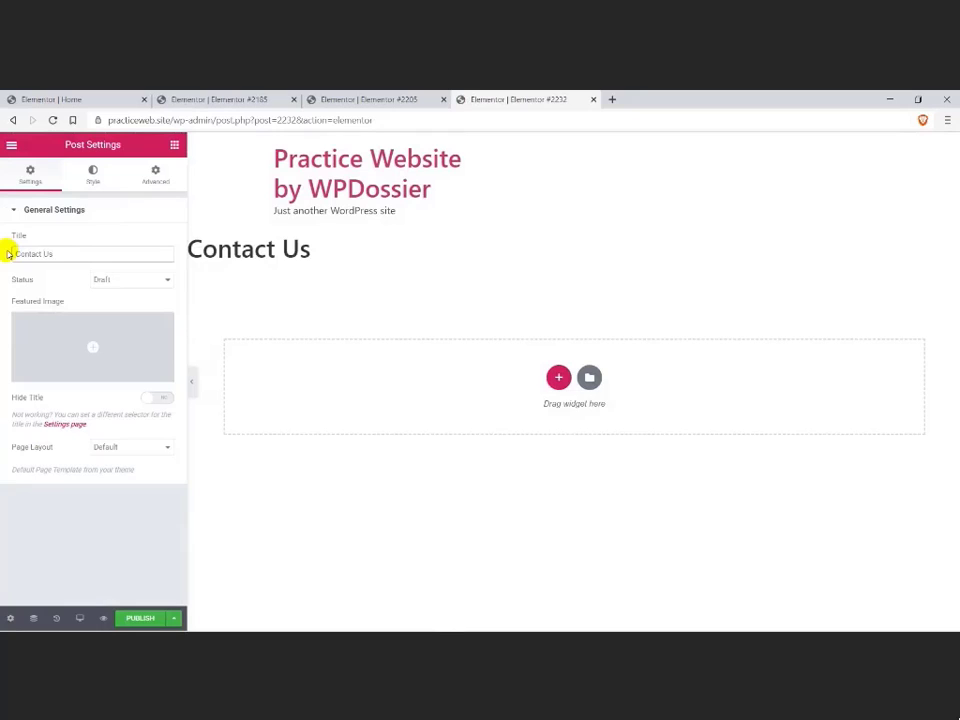
pyautogui.click(111, 447)
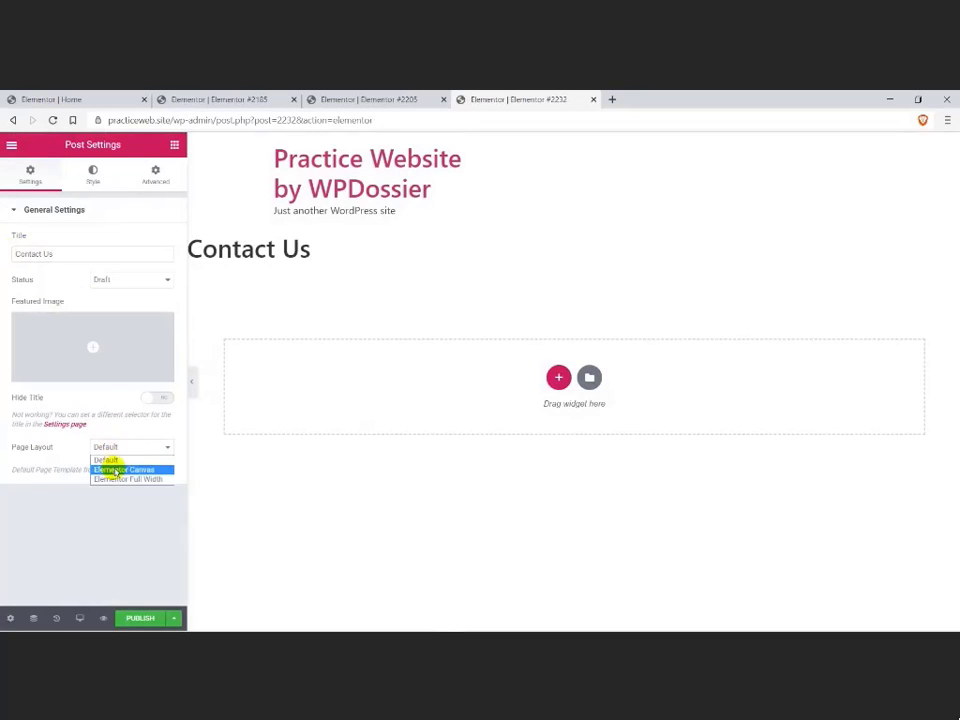
pyautogui.click(108, 481)
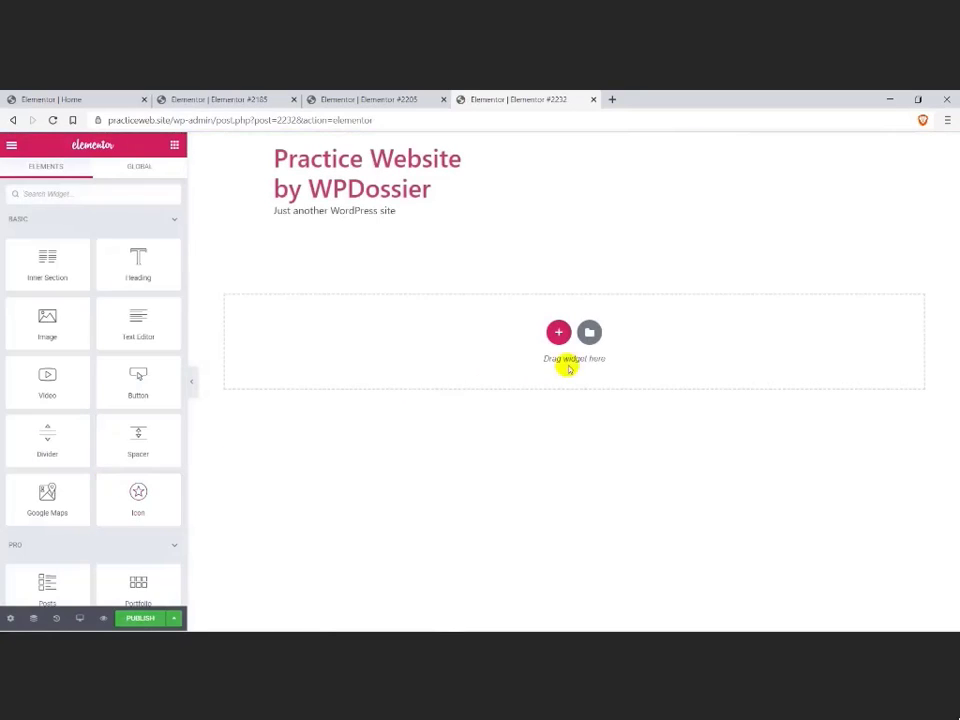
# Step: Search the template library for "digital", insert the Digital Agency – Contact template and publish the Contact Us page to view it live
pyautogui.click(588, 333)
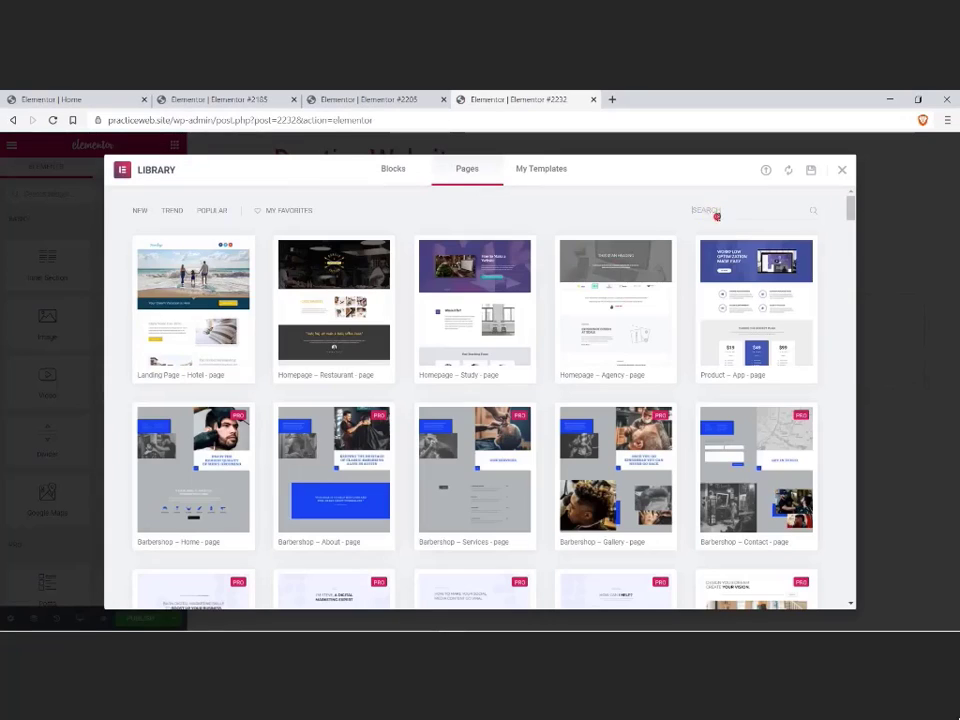
pyautogui.click(716, 214)
pyautogui.write('digita')
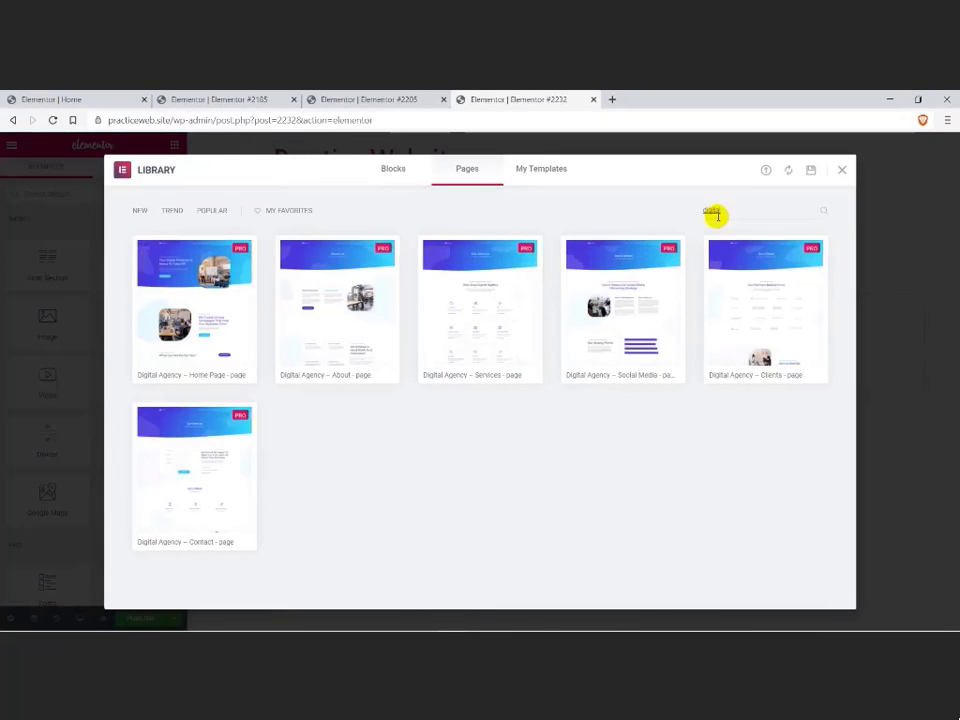
pyautogui.click(158, 544)
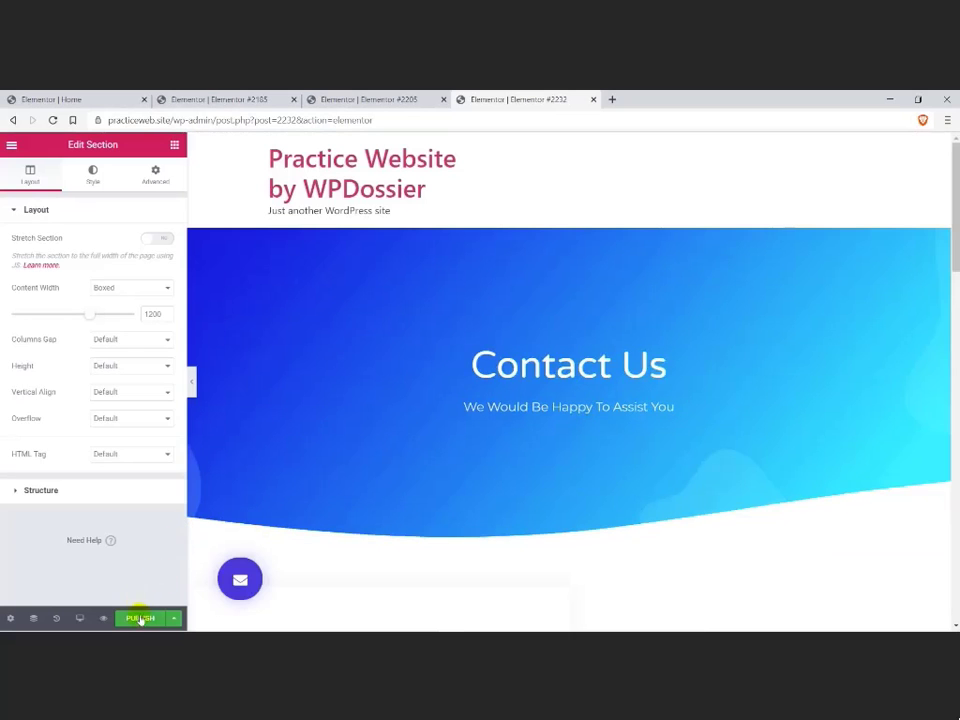
pyautogui.click(140, 618)
pyautogui.click(148, 584)
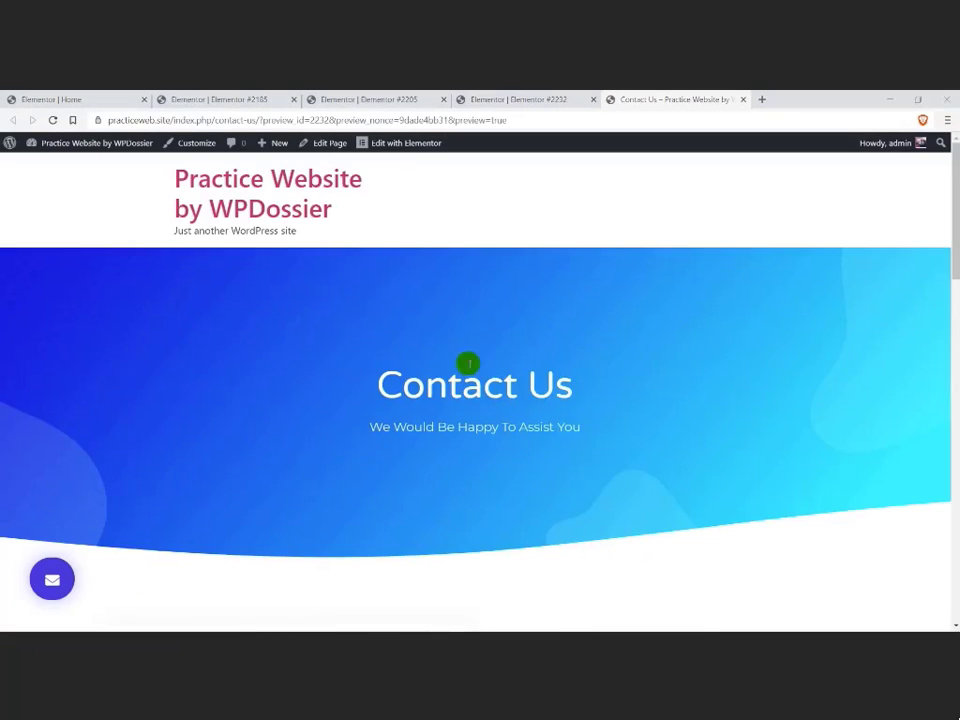
# Step: Go to the WordPress dashboard by searching for "dashboard" in the Elementor Finder and open the list of all pages
pyautogui.click(437, 325)
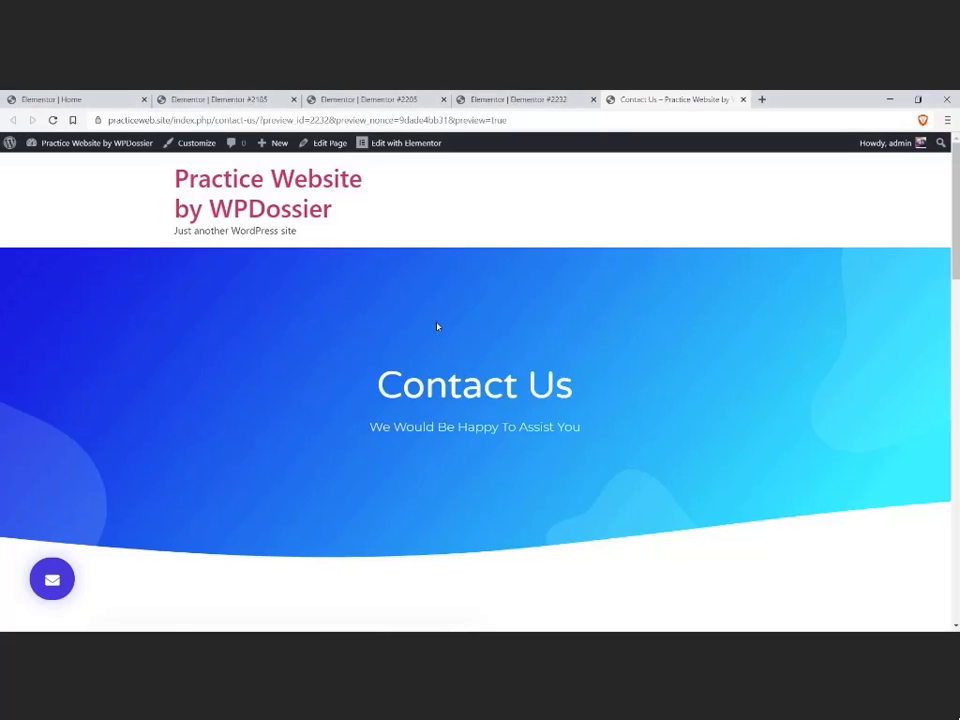
pyautogui.hotkey('ctrl', 'e')
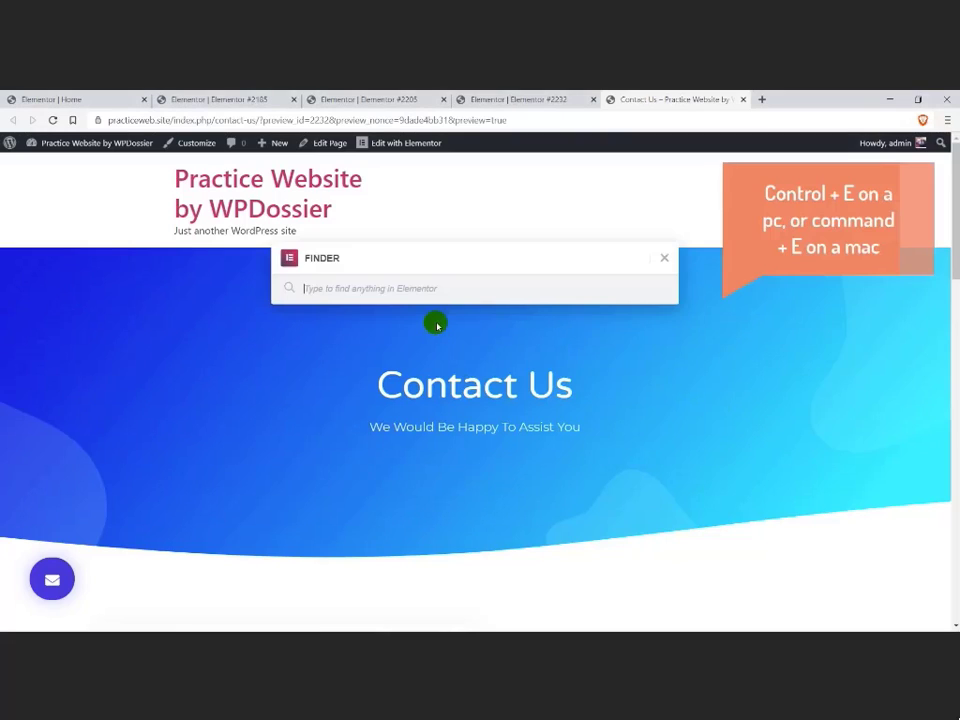
pyautogui.write('dashboard')
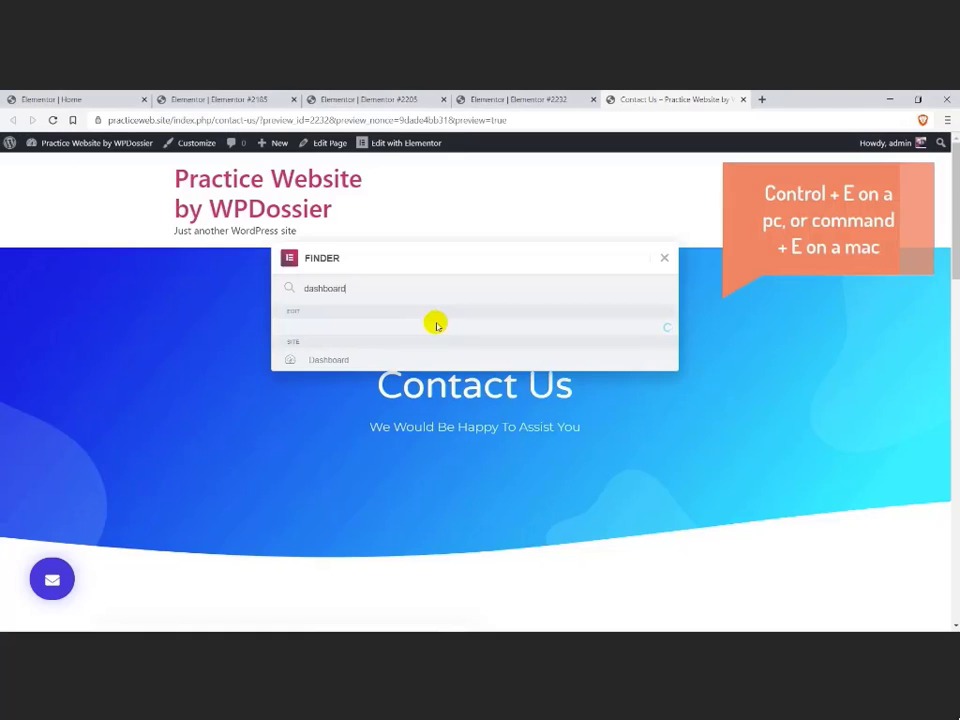
pyautogui.click(381, 330)
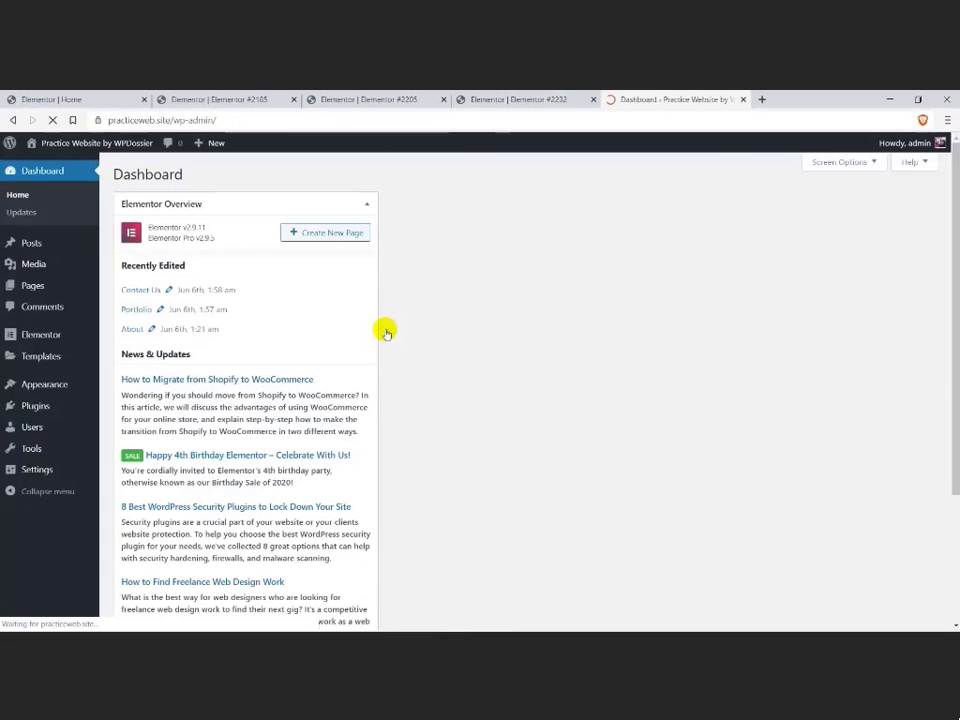
pyautogui.moveTo(35, 284)
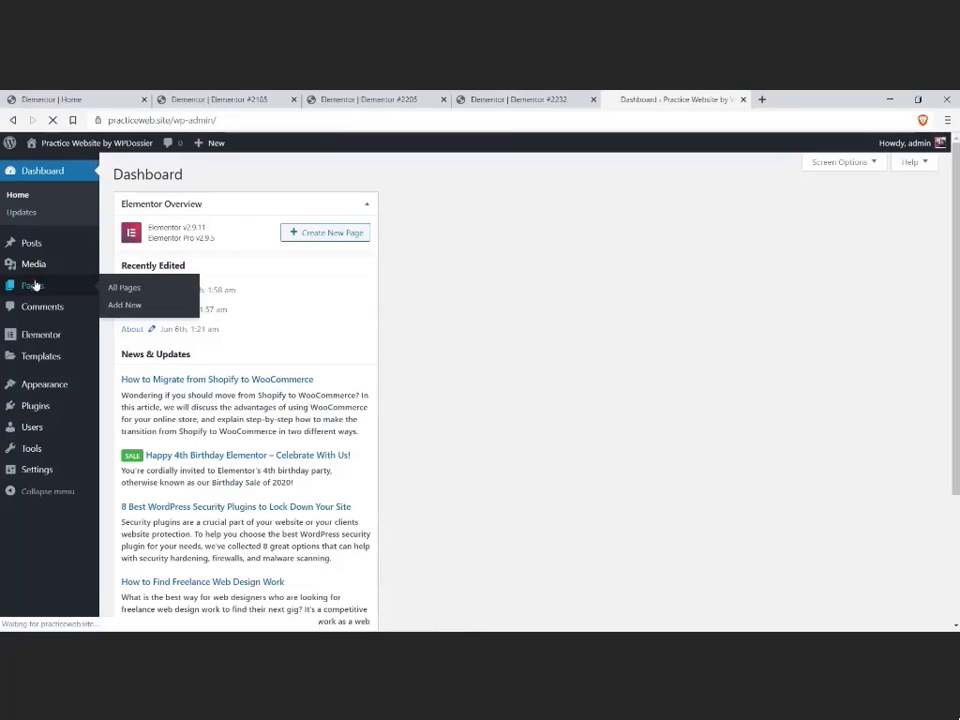
pyautogui.click(35, 285)
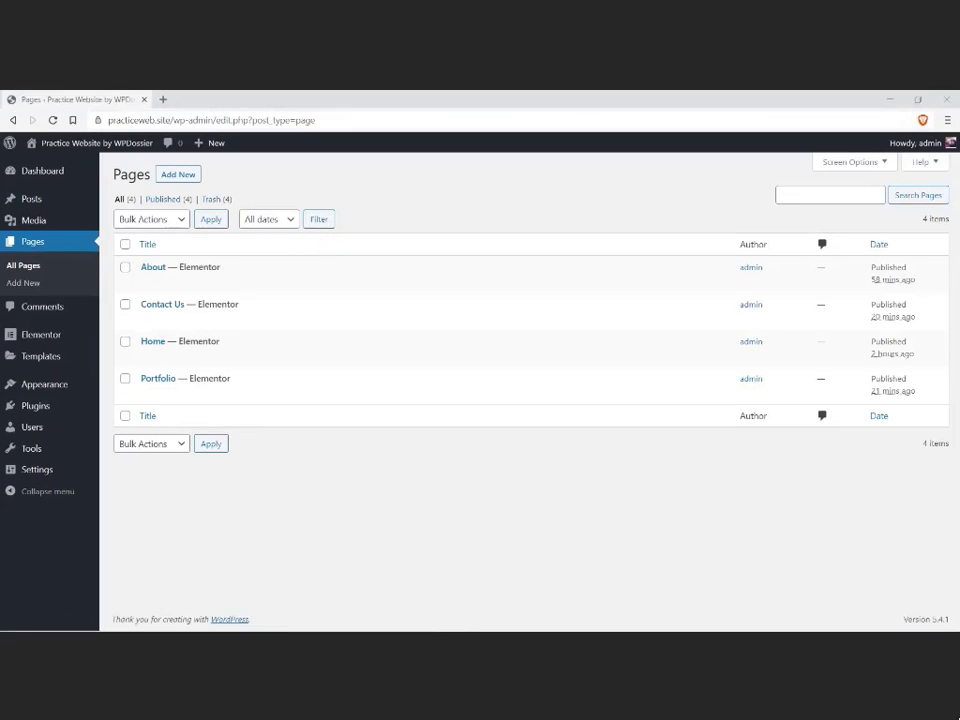
pyautogui.click(467, 508)
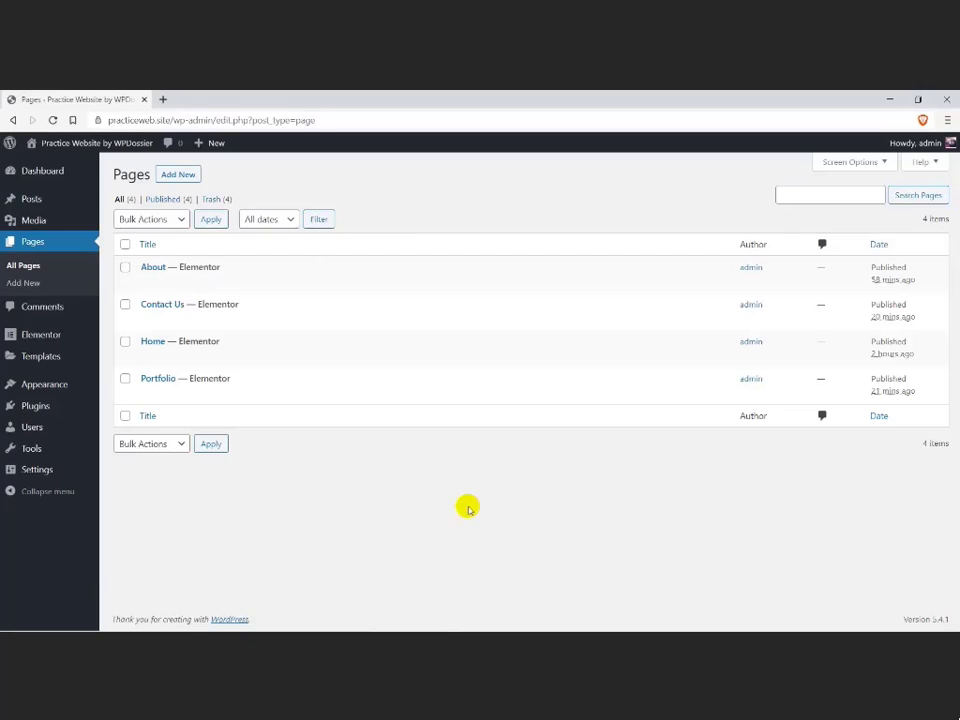
# Step: Set the site's homepage to the static page Home in the Reading settings, save the changes and return to the list of pages
pyautogui.click(45, 469)
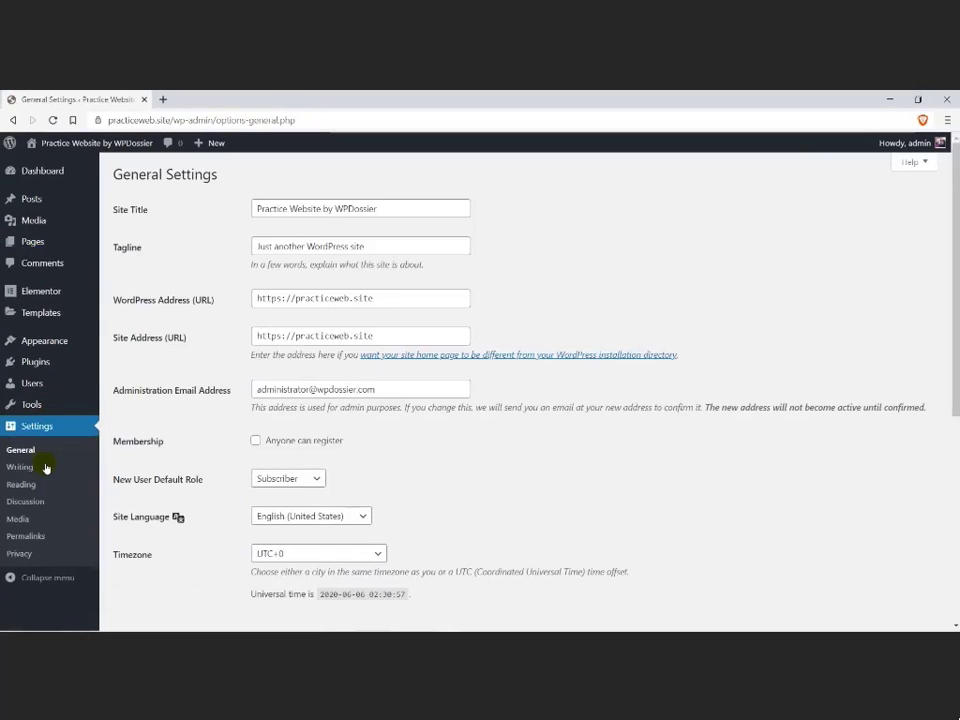
pyautogui.click(21, 484)
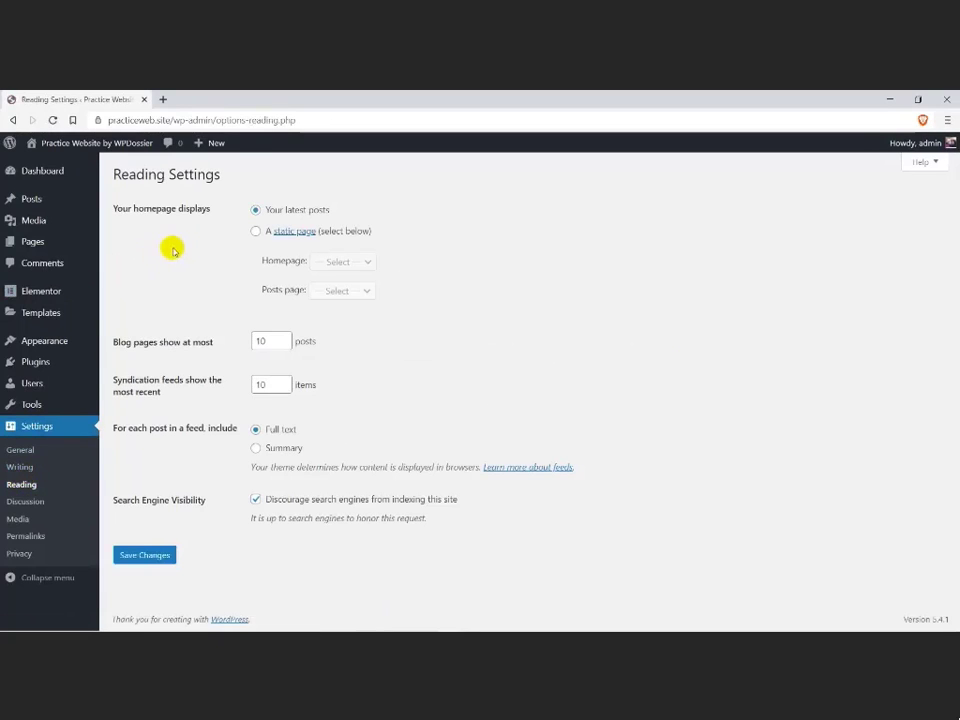
pyautogui.click(256, 232)
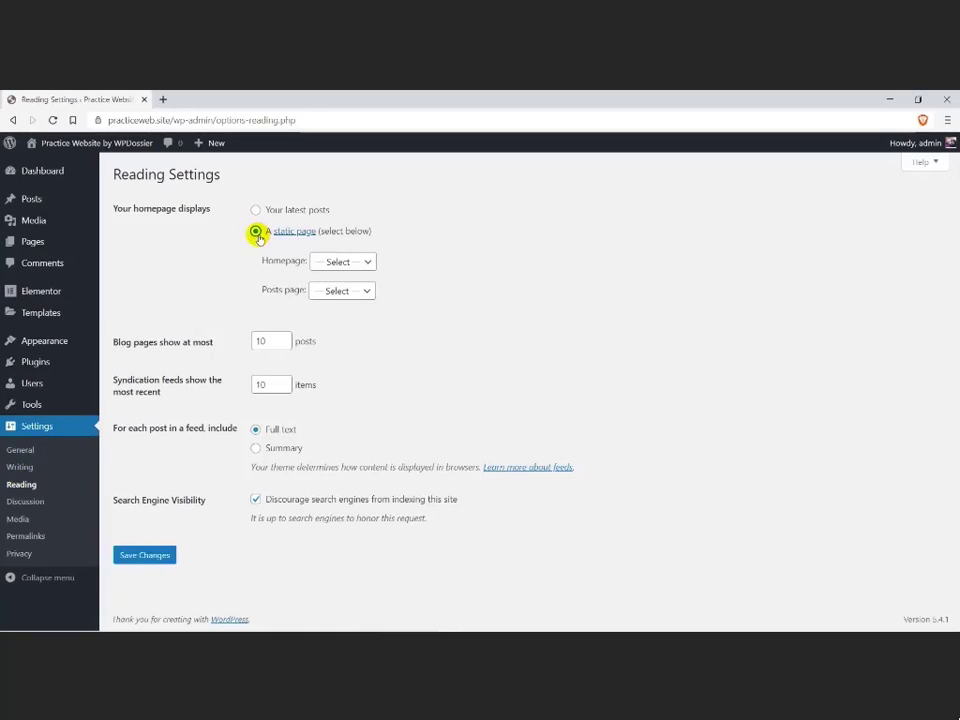
pyautogui.click(368, 262)
pyautogui.click(350, 313)
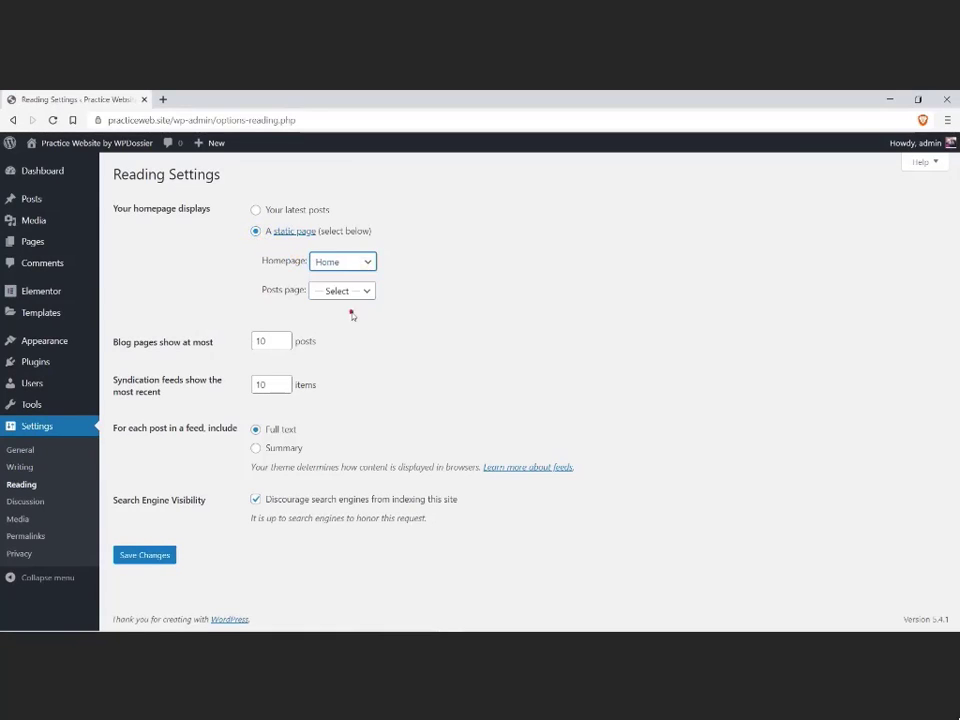
pyautogui.click(351, 313)
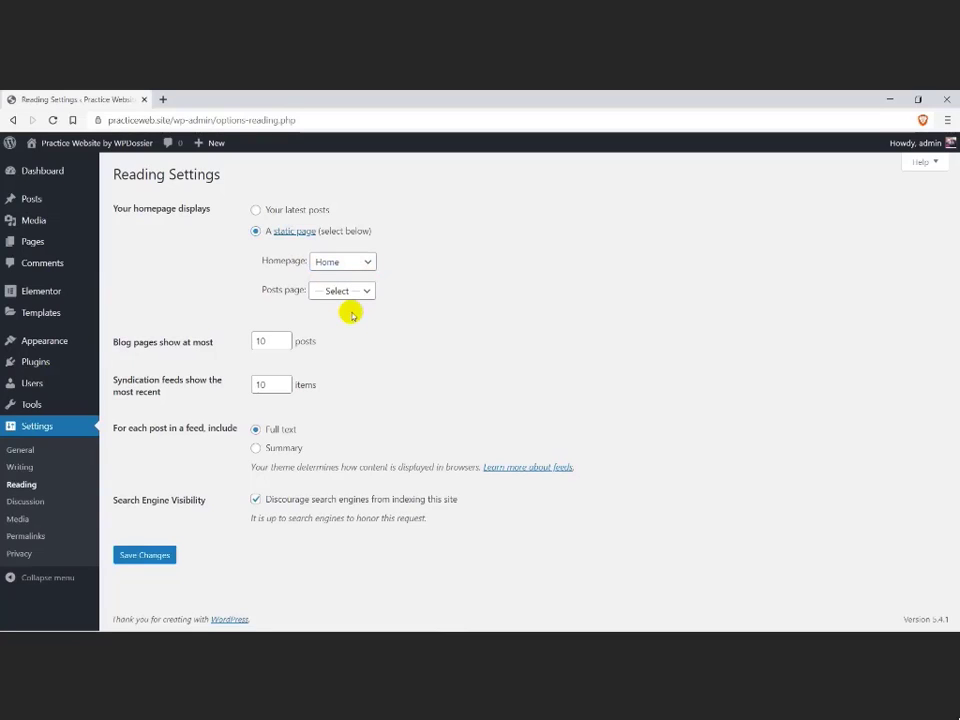
pyautogui.click(166, 555)
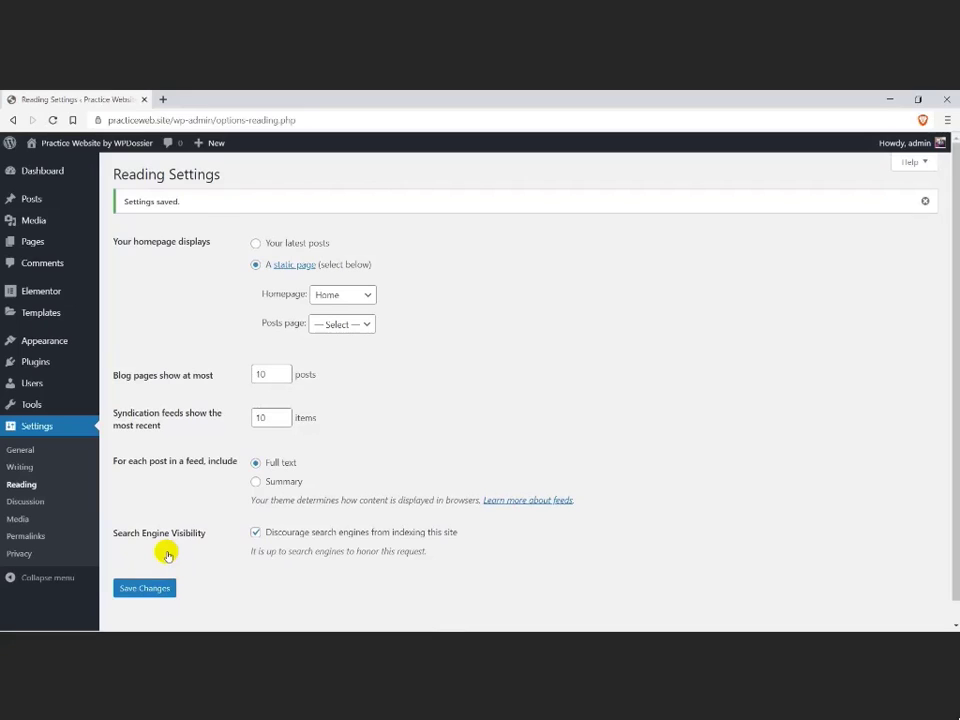
pyautogui.click(38, 245)
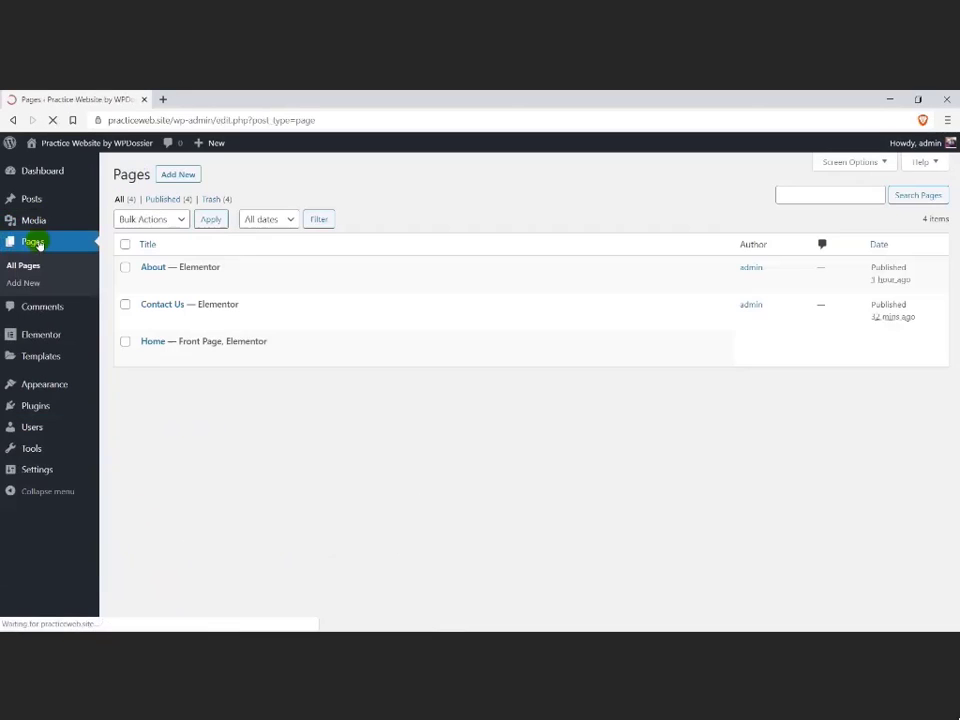
# Step: Examine the Beyond demo's News archive and the single post page of "We Learn From Experience And Past Mistakes", and close the demo
pyautogui.moveTo(163, 341)
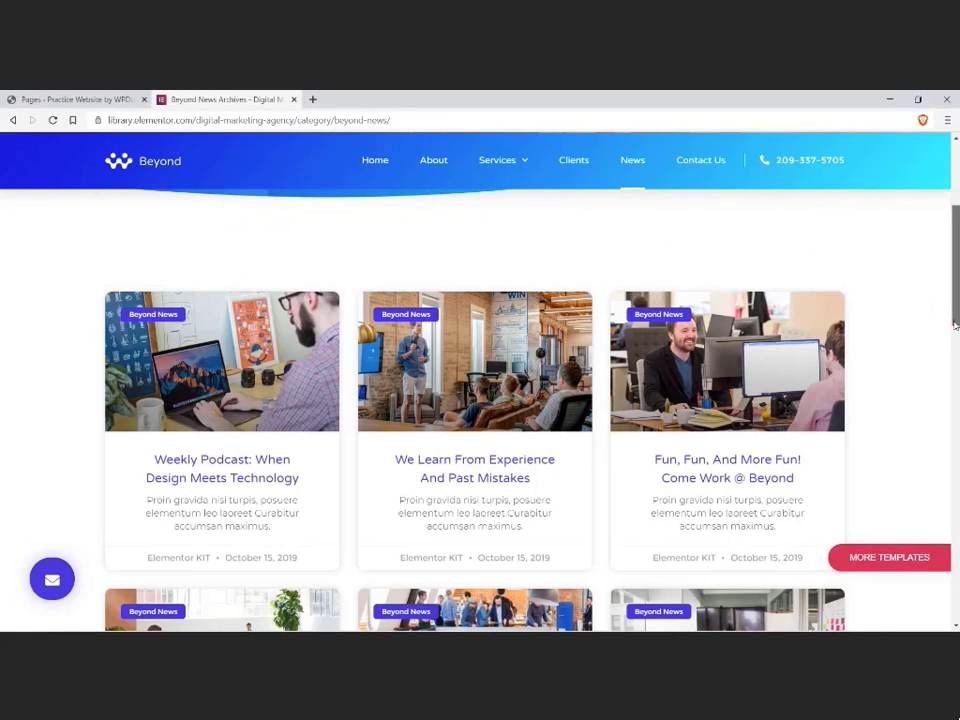
pyautogui.moveTo(949, 321); pyautogui.dragTo(951, 611)
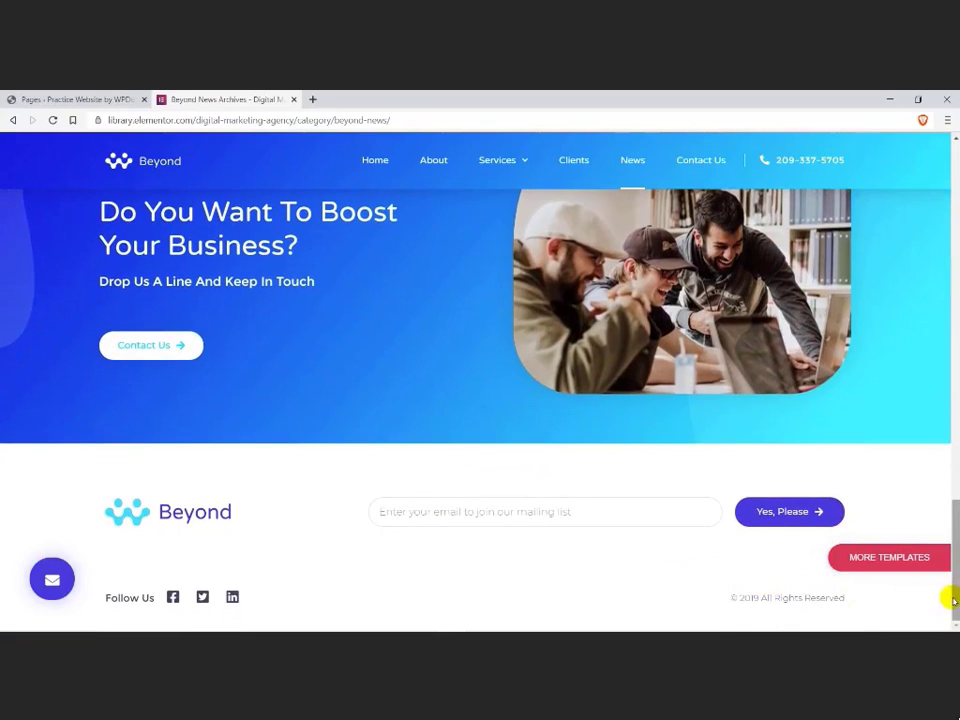
pyautogui.moveTo(956, 600); pyautogui.dragTo(956, 302)
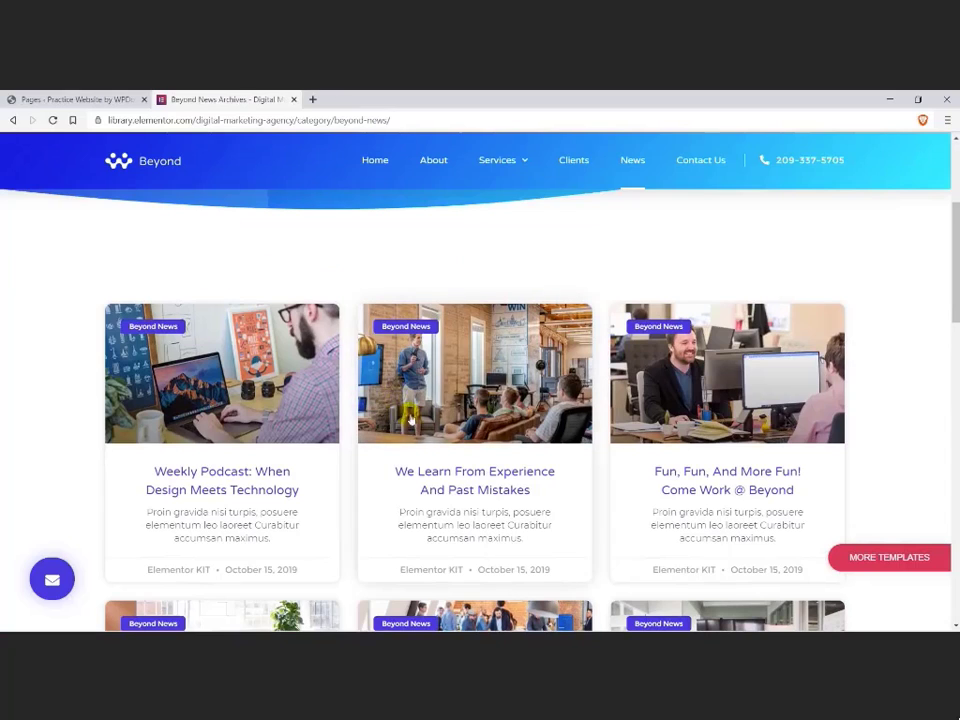
pyautogui.click(443, 476)
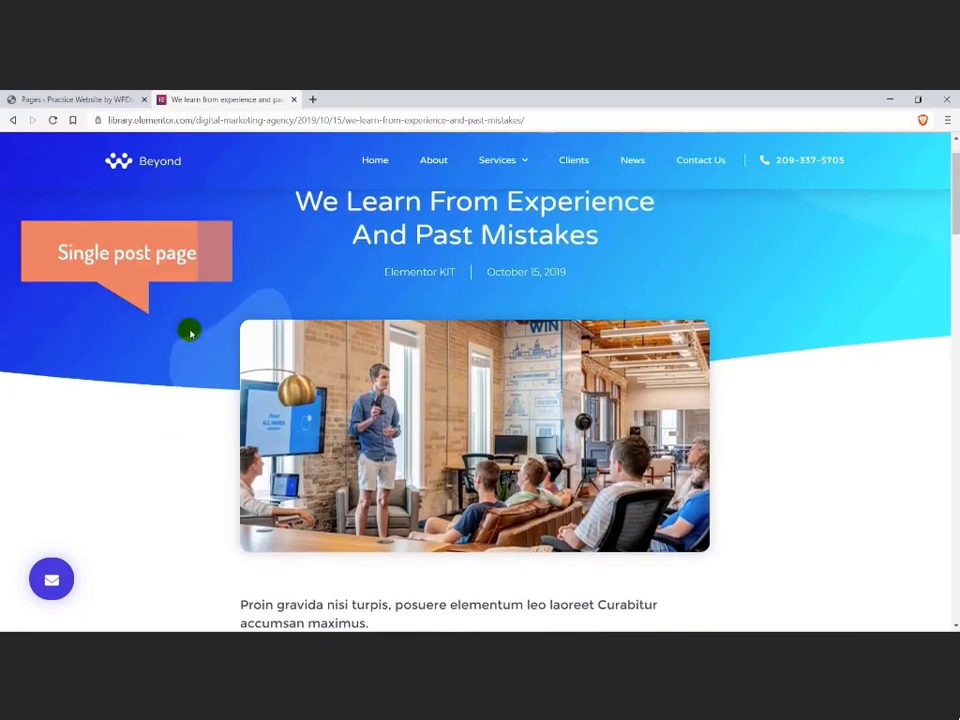
pyautogui.scroll(-4, 190, 333)
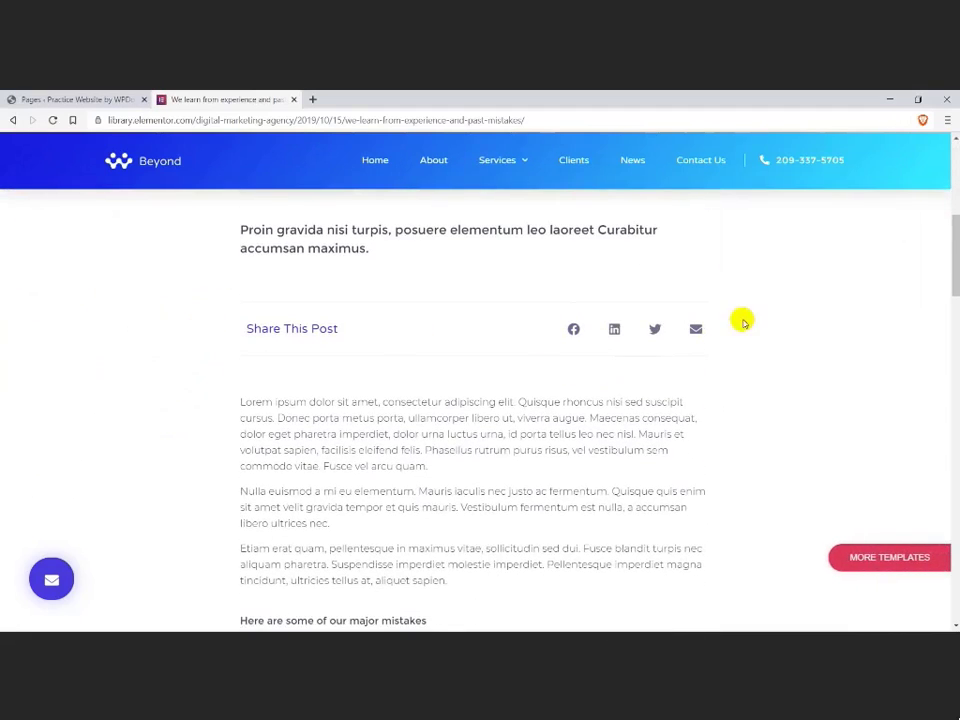
pyautogui.scroll(-1, 778, 300)
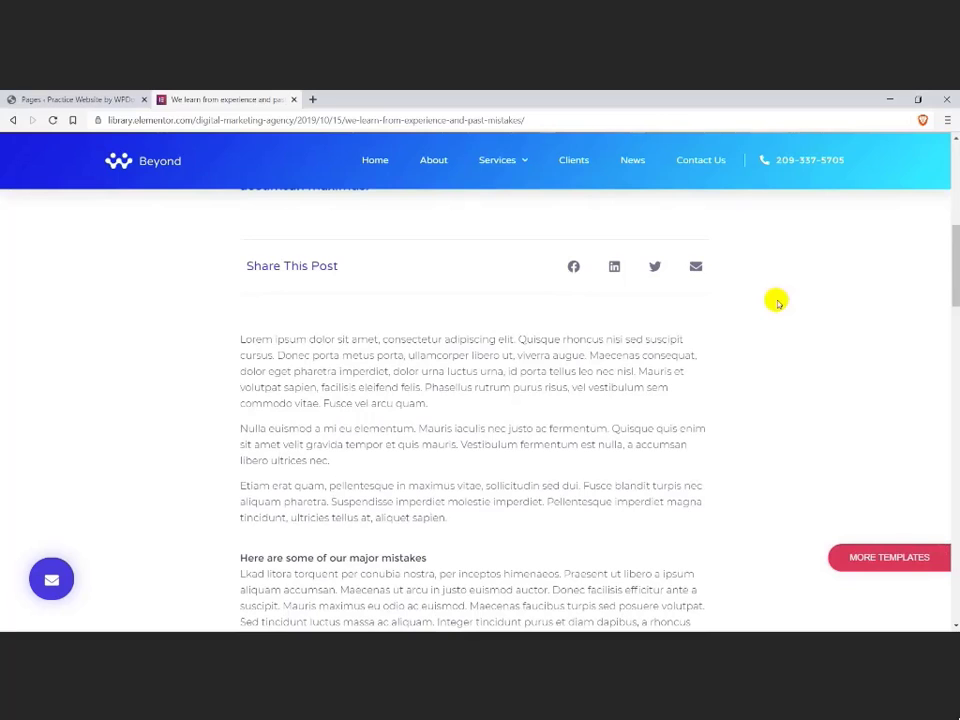
pyautogui.scroll(5, 778, 300)
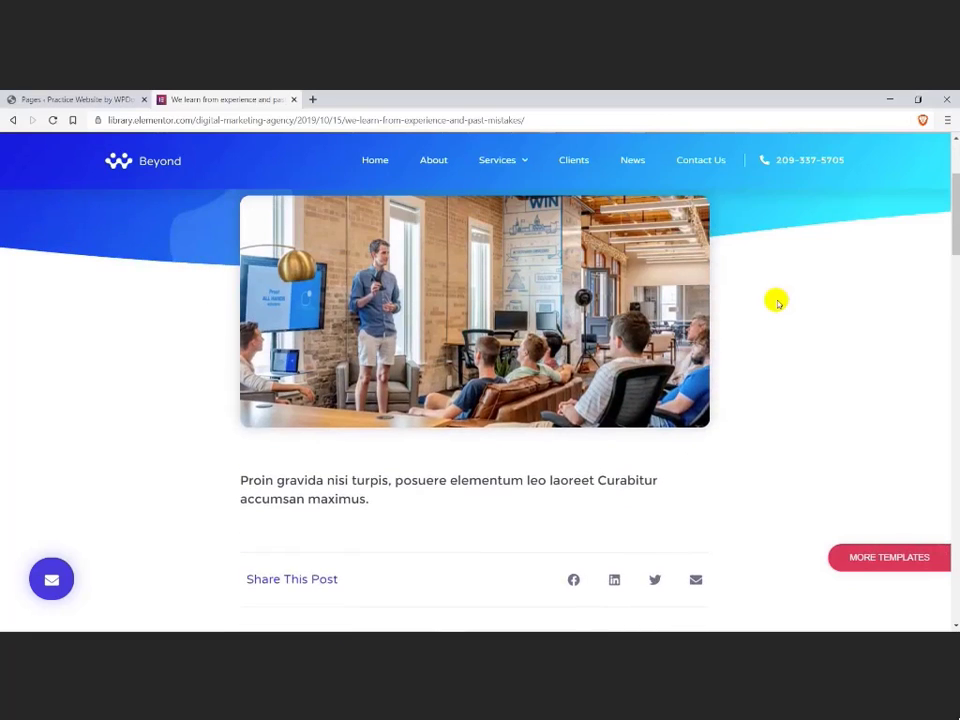
pyautogui.scroll(1, 777, 300)
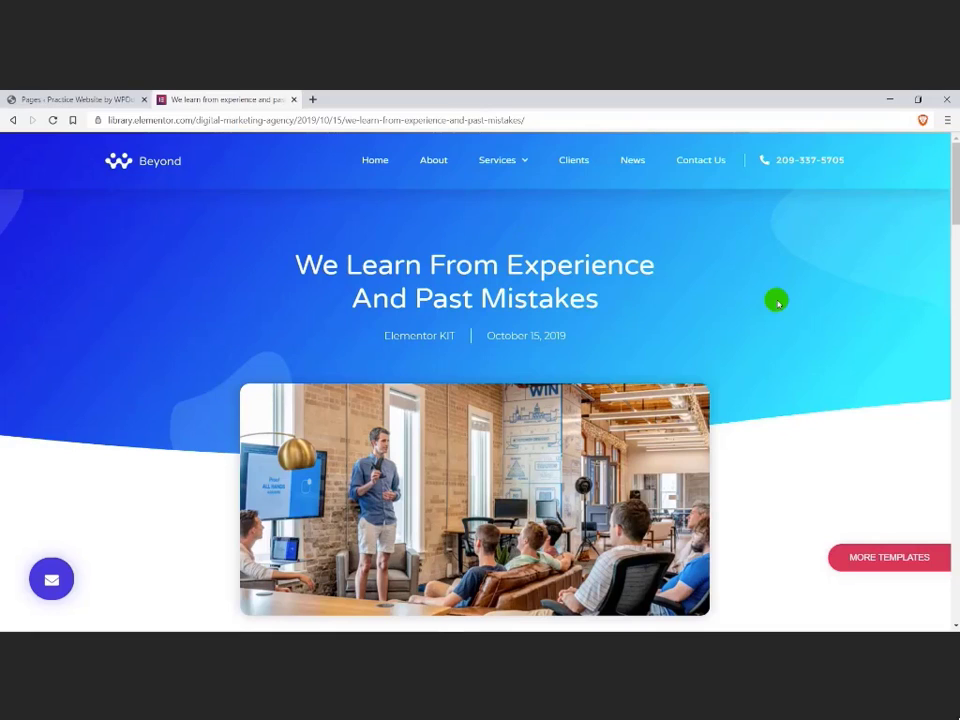
pyautogui.hotkey('ctrl', 'w')
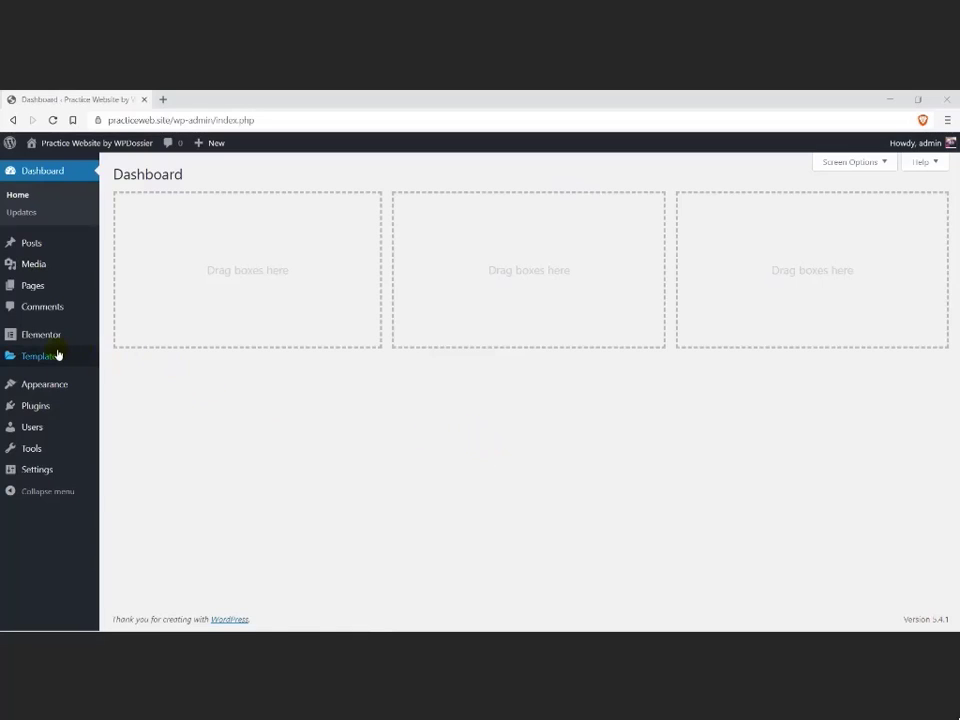
# Step: Create a new Header template named "header" in the Theme Builder
pyautogui.moveTo(55, 356)
pyautogui.click(116, 391)
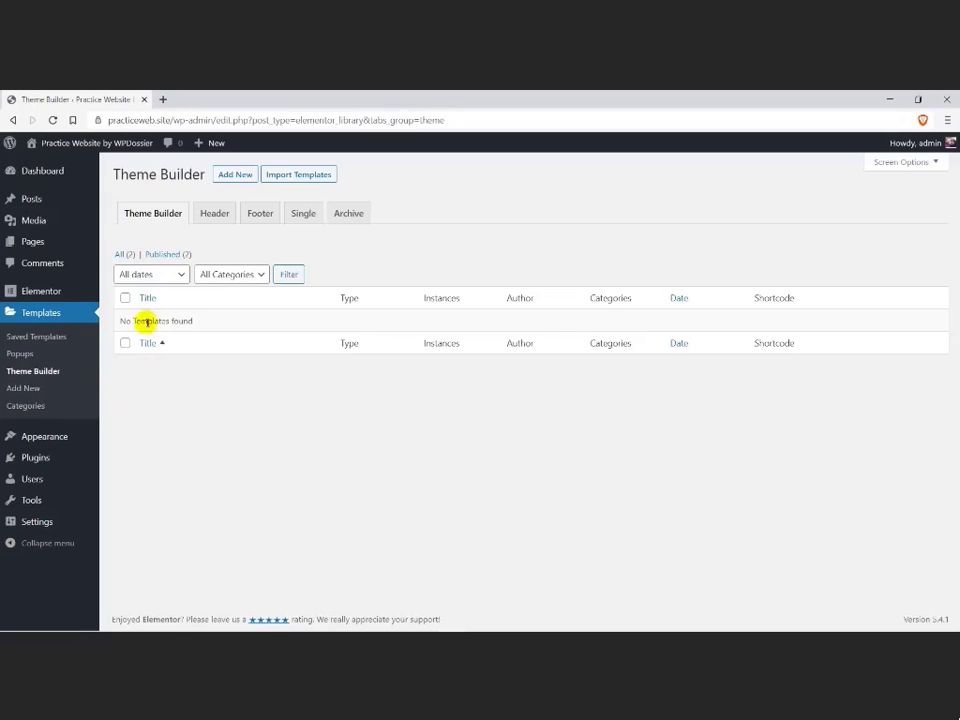
pyautogui.click(211, 215)
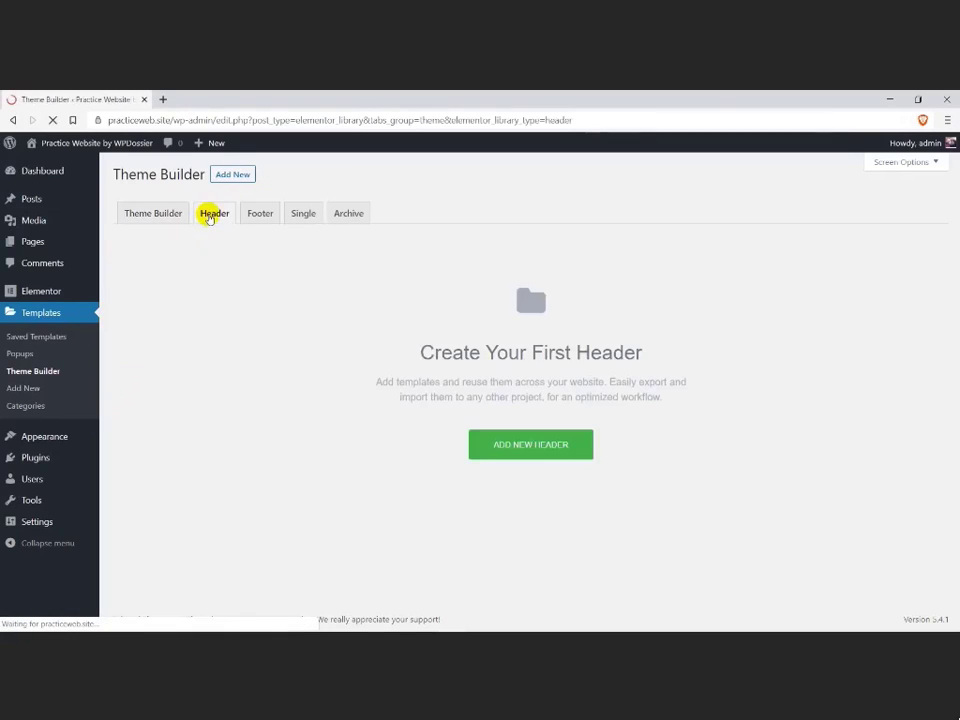
pyautogui.click(484, 439)
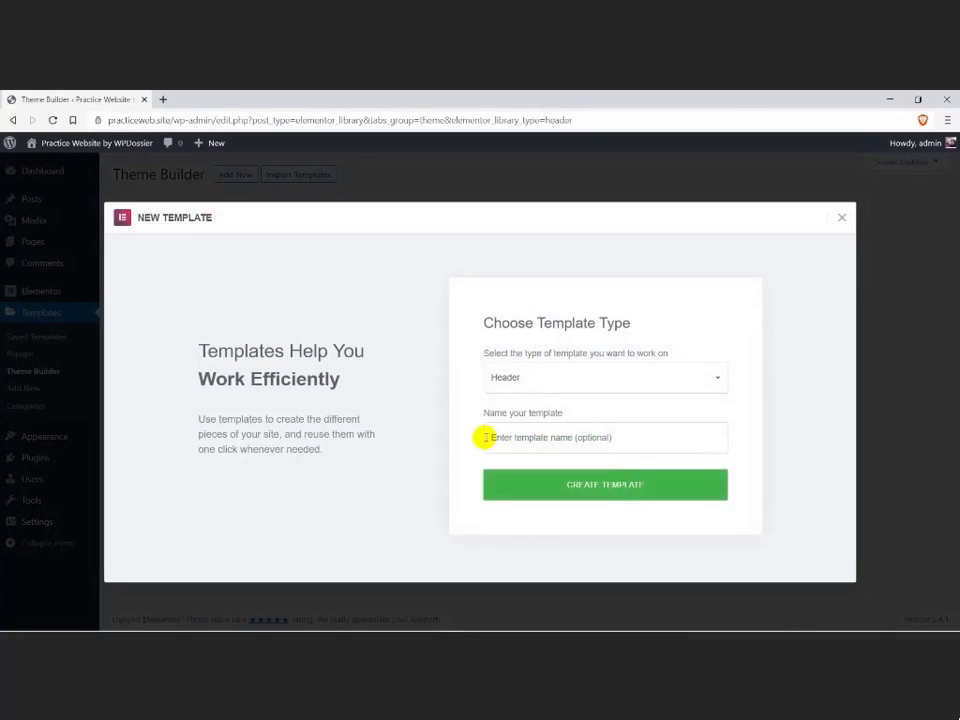
pyautogui.click(503, 439)
pyautogui.write('hd')
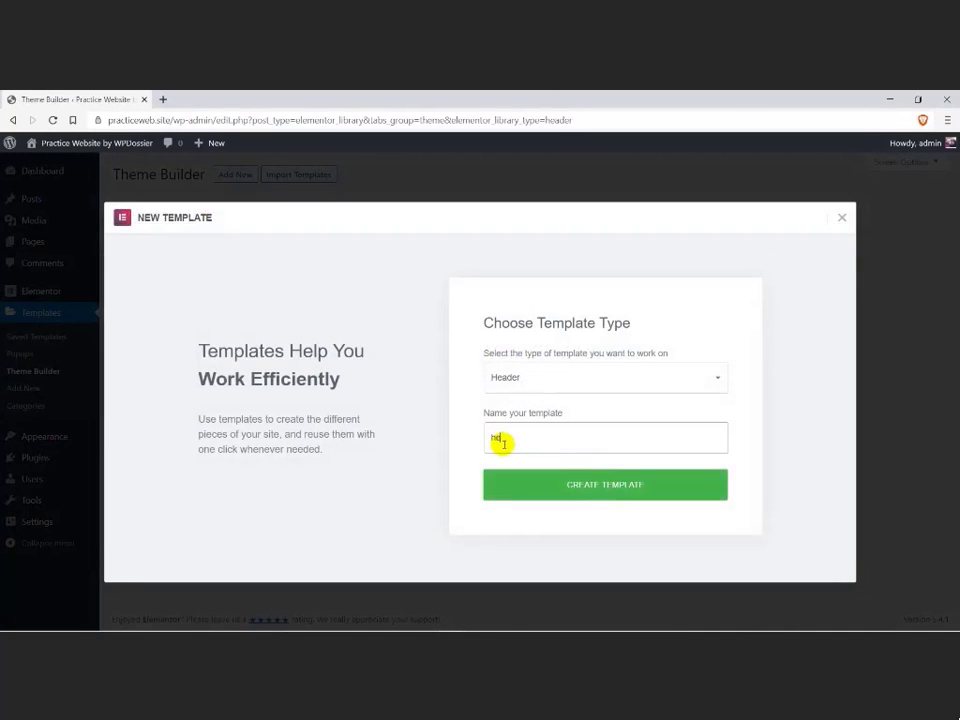
pyautogui.click(546, 486)
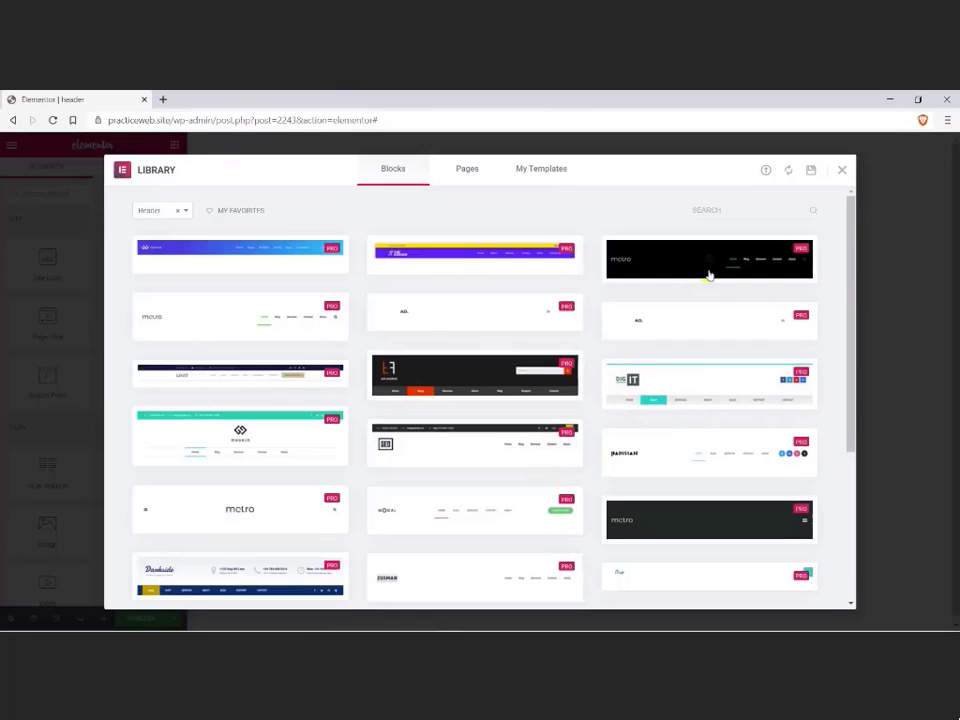
# Step: Search the header blocks for "digit" and insert the blue gradient Beyond header into the template
pyautogui.click(718, 211)
pyautogui.write('di')
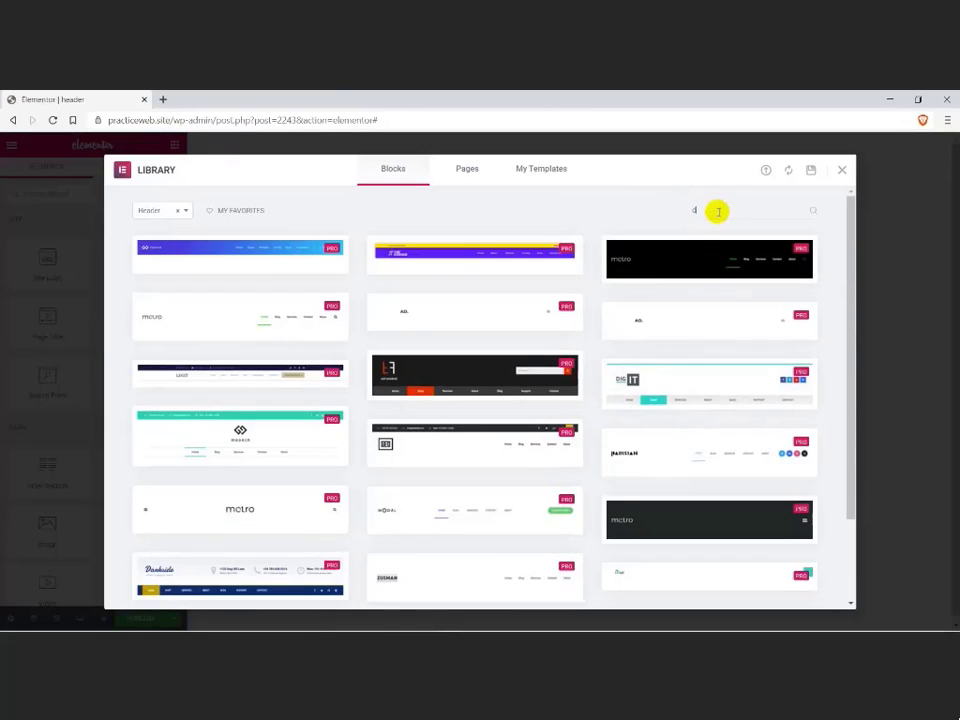
pyautogui.write('gita')
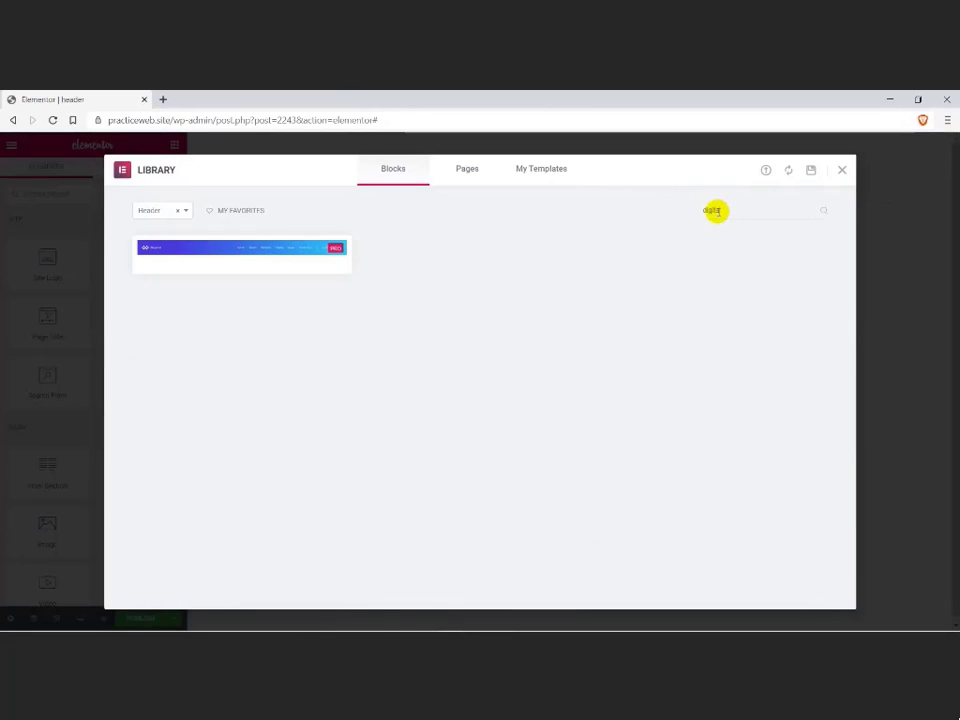
pyautogui.click(303, 253)
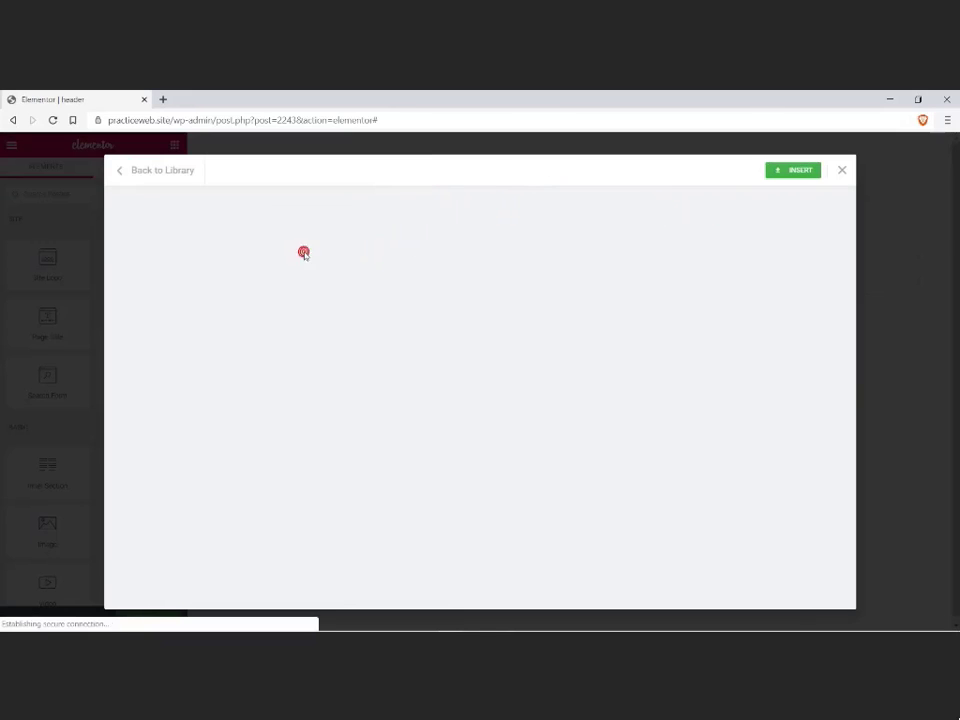
pyautogui.click(797, 173)
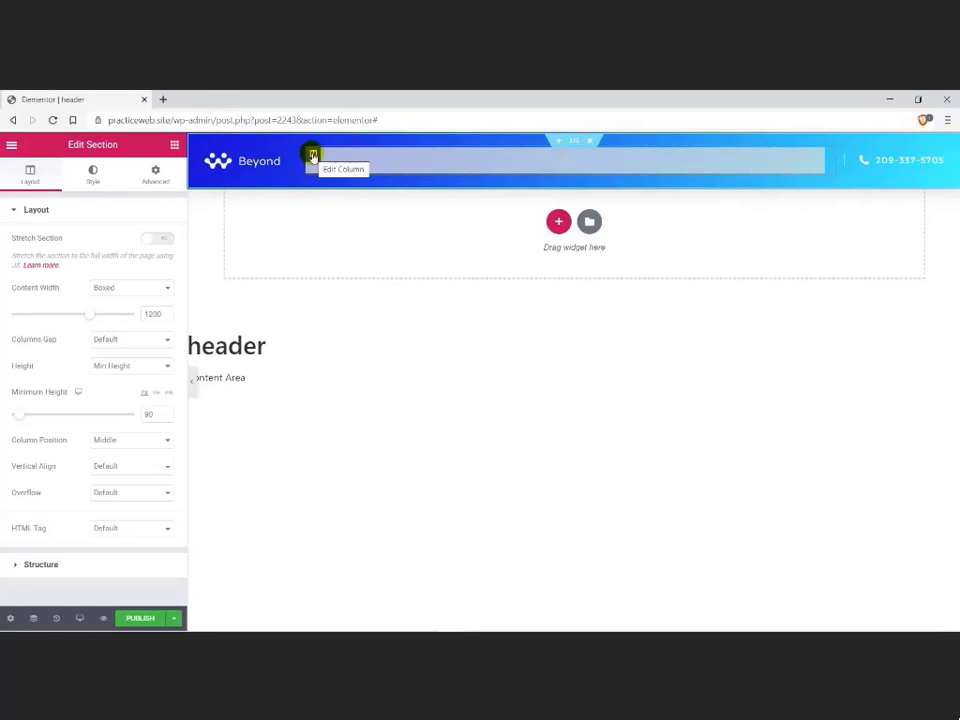
# Step: Open the menu management screen from the header's Nav Menu widget, rename Primary Menu to "main" and save it
pyautogui.click(369, 161)
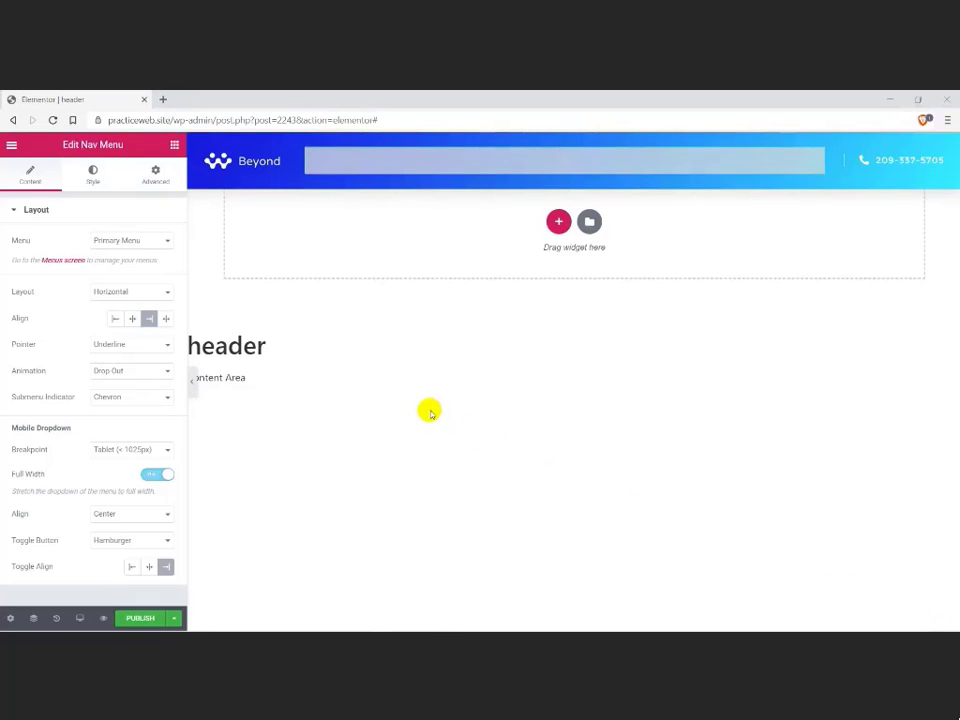
pyautogui.click(63, 260)
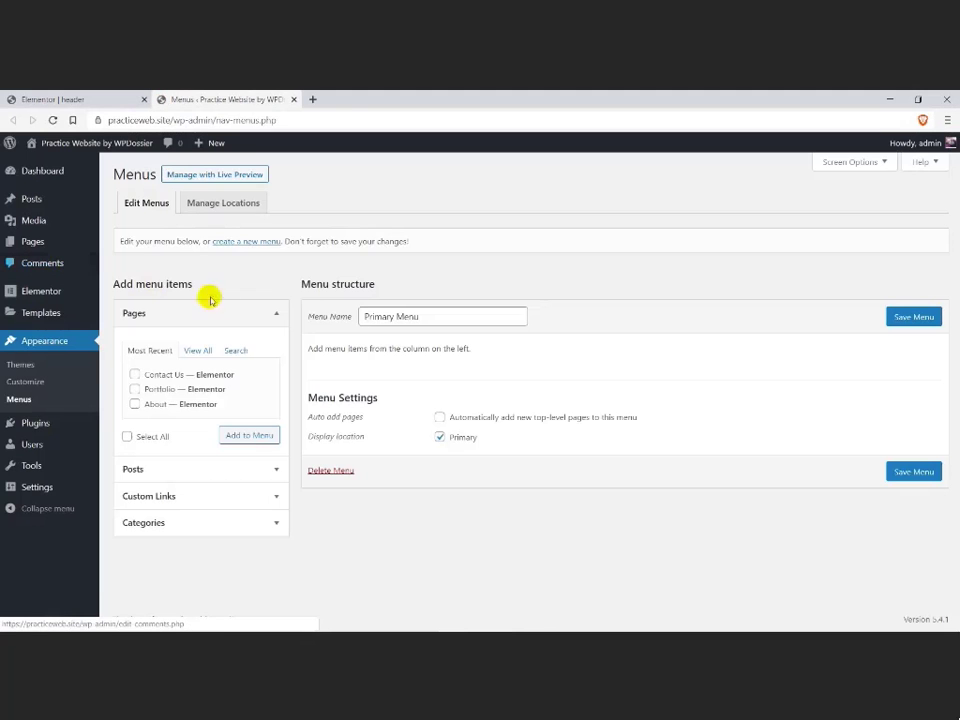
pyautogui.moveTo(414, 317); pyautogui.dragTo(328, 322)
pyautogui.write('main')
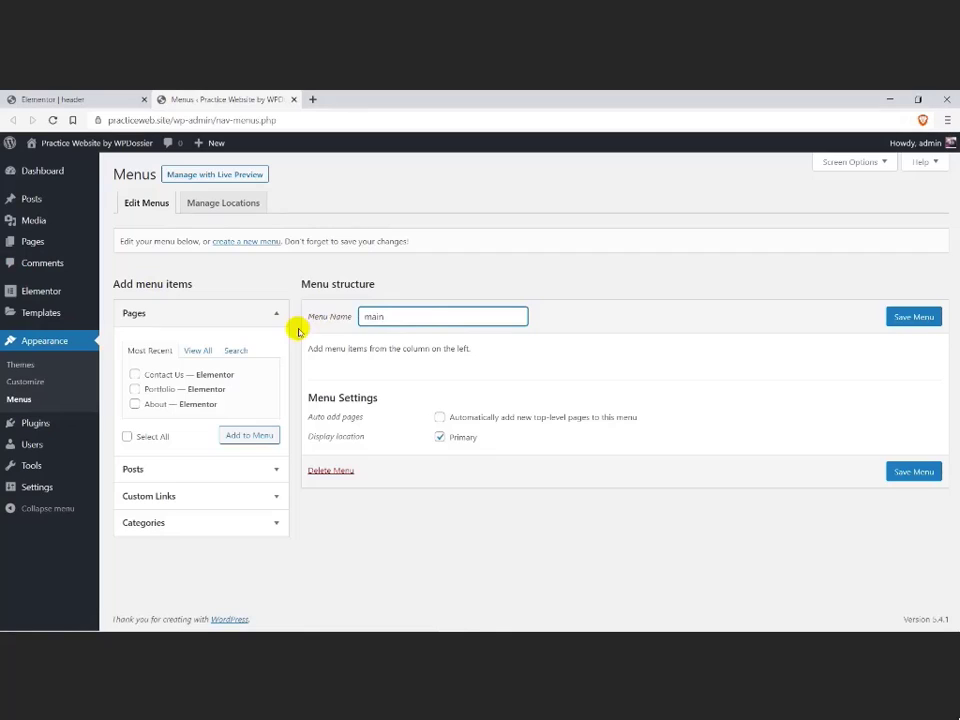
pyautogui.click(299, 329)
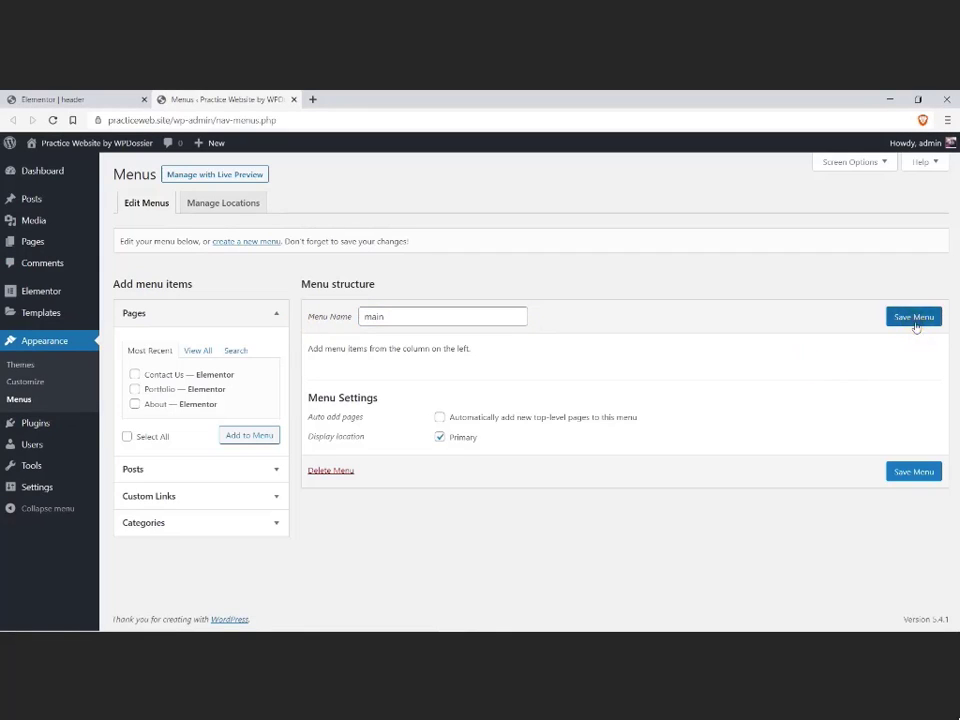
pyautogui.click(914, 322)
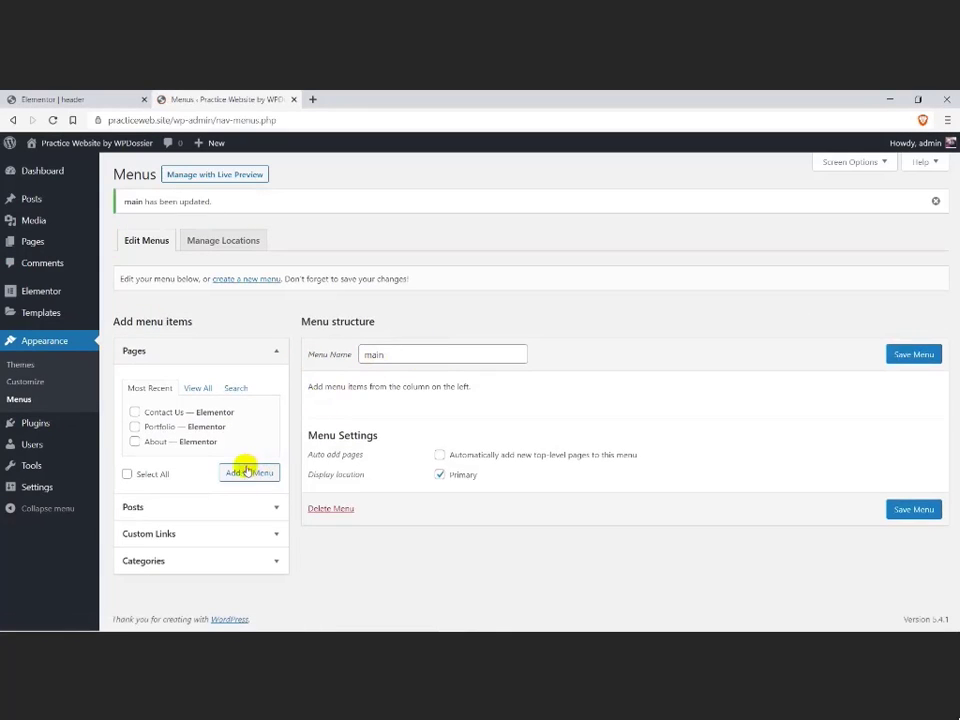
# Step: Add the Home, About, Contact Us and Portfolio pages to the main menu, move Contact Us below Portfolio and save the menu
pyautogui.click(190, 388)
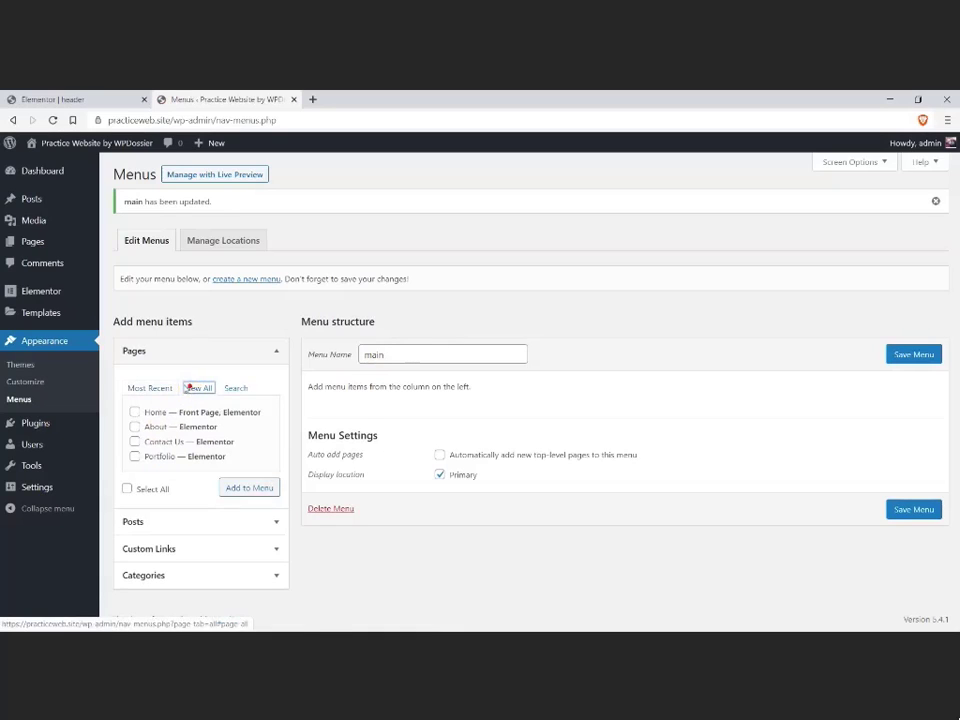
pyautogui.click(142, 388)
pyautogui.click(197, 388)
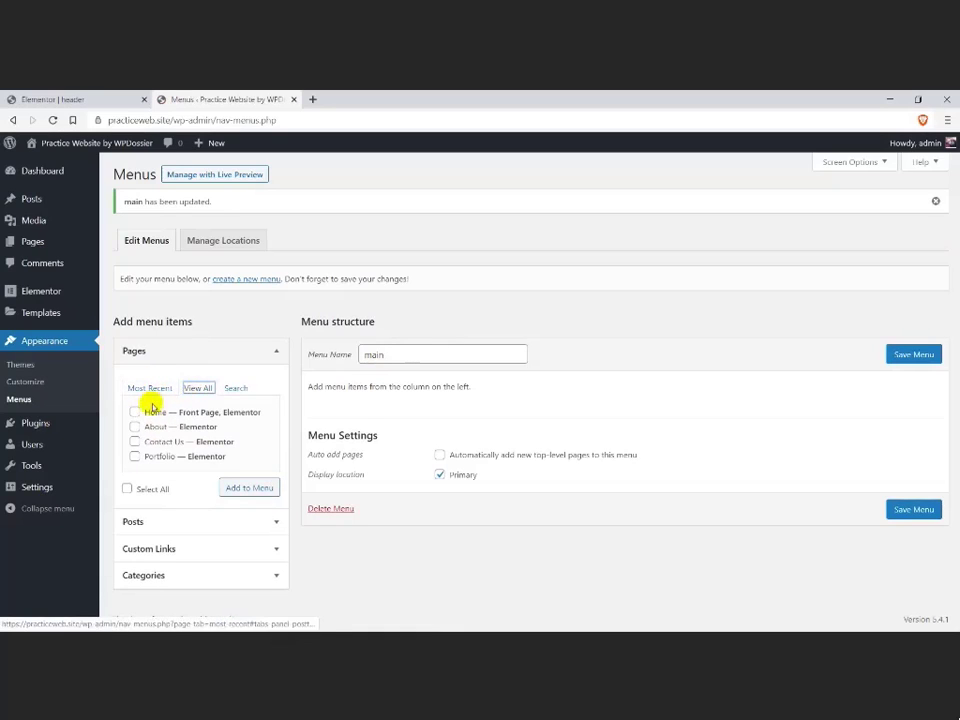
pyautogui.click(127, 489)
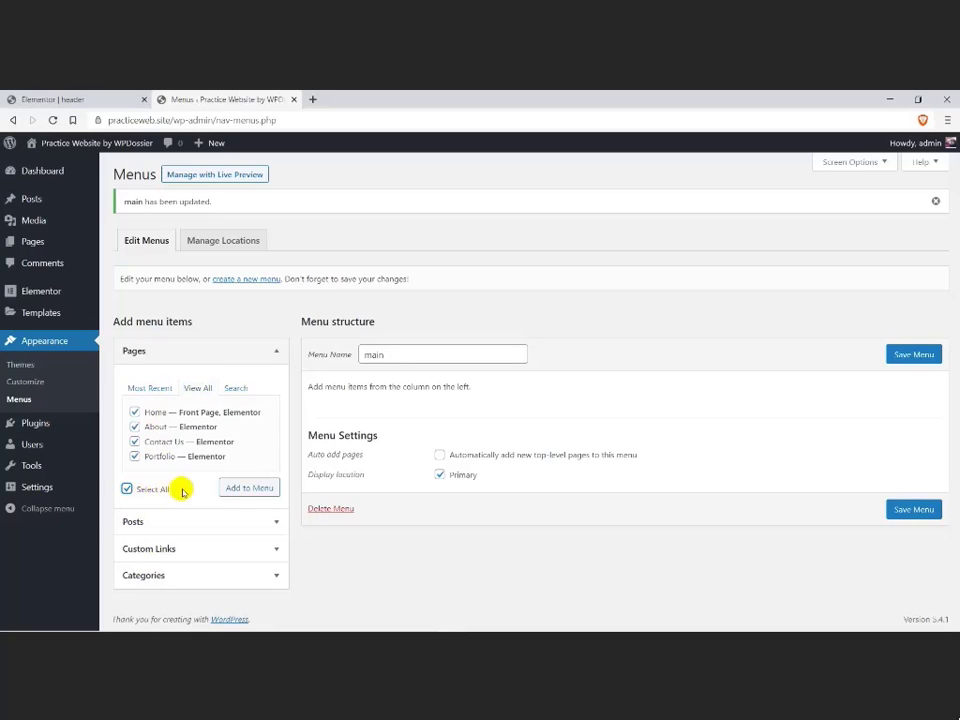
pyautogui.click(236, 488)
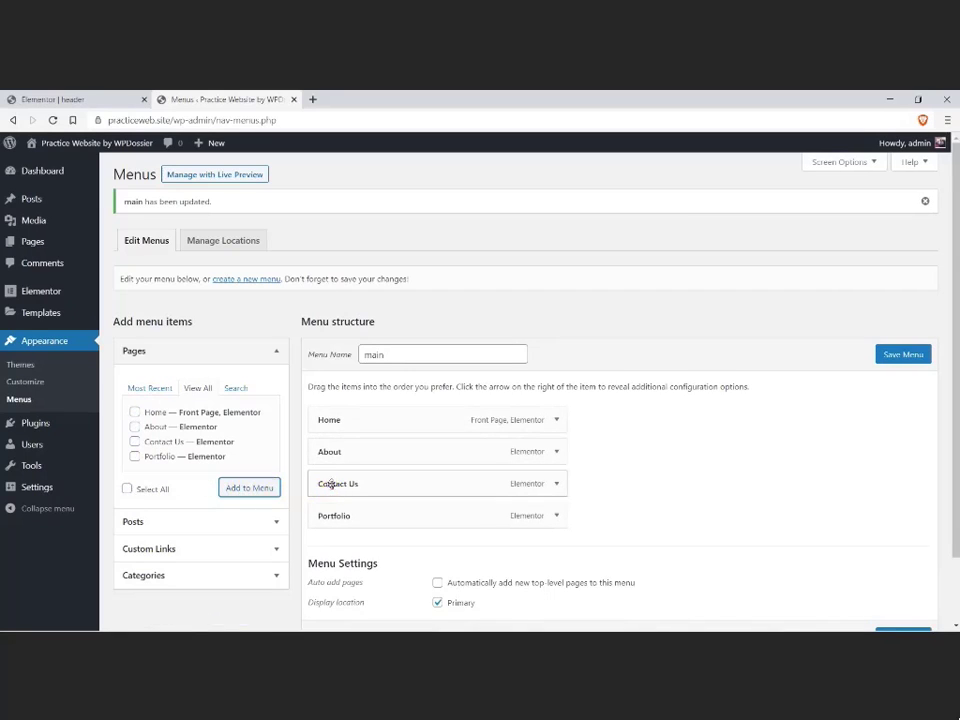
pyautogui.moveTo(331, 484); pyautogui.dragTo(357, 517)
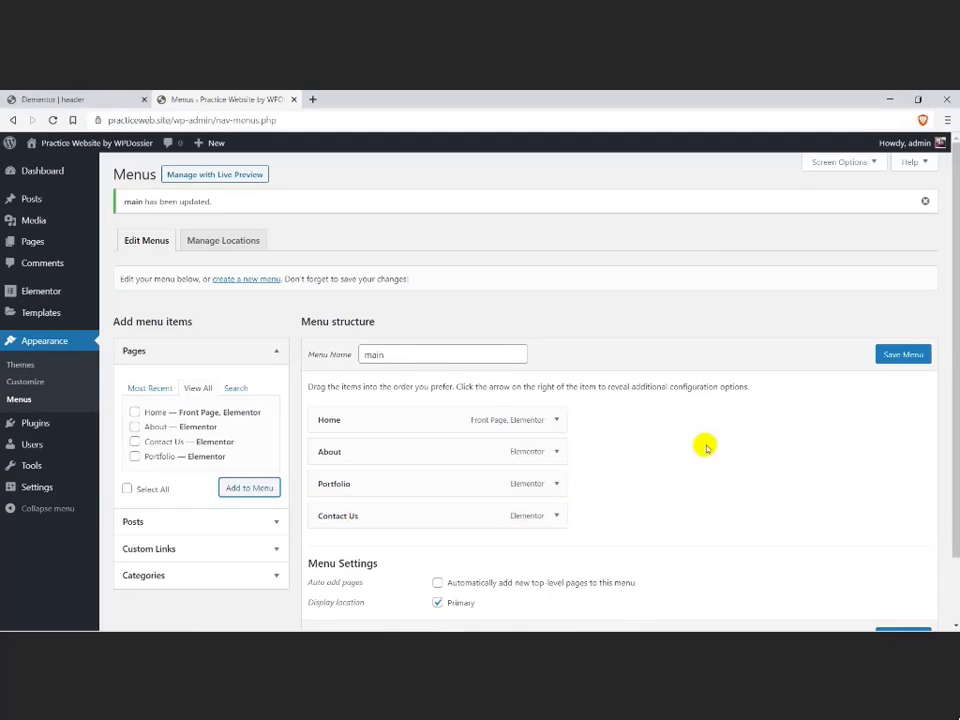
pyautogui.click(900, 356)
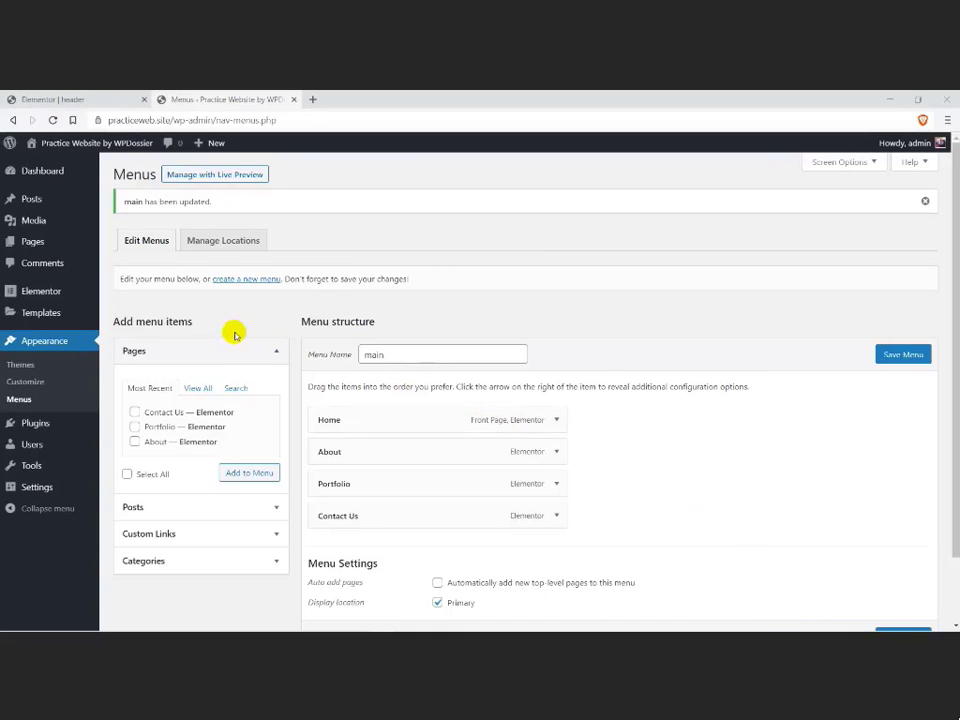
# Step: Return to the header template, start publishing it and add a display condition that includes the Entire Site
pyautogui.click(108, 100)
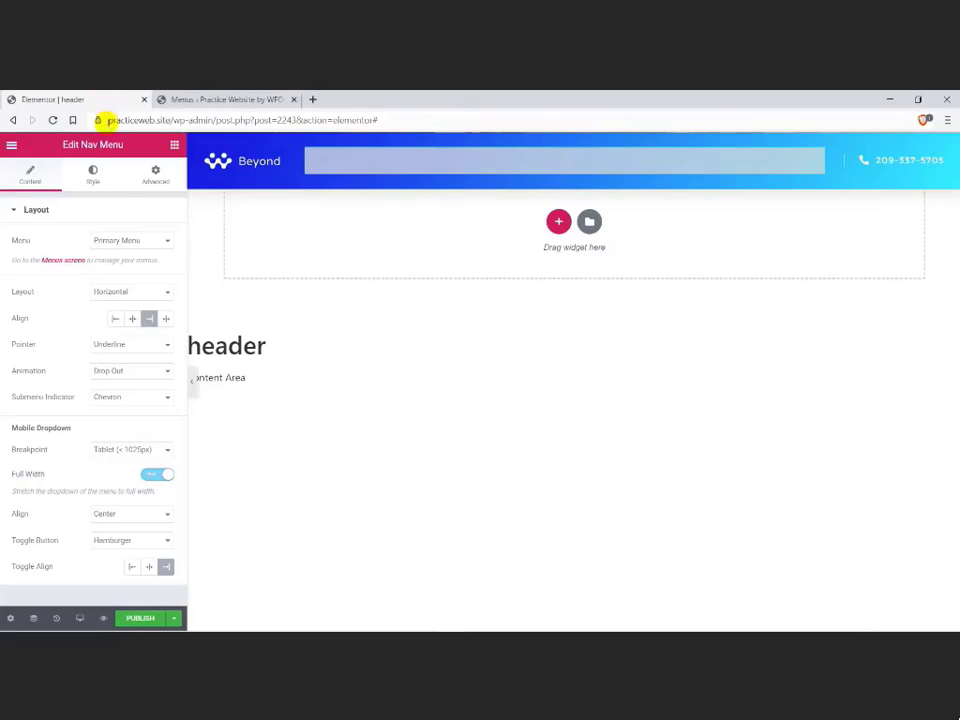
pyautogui.click(128, 620)
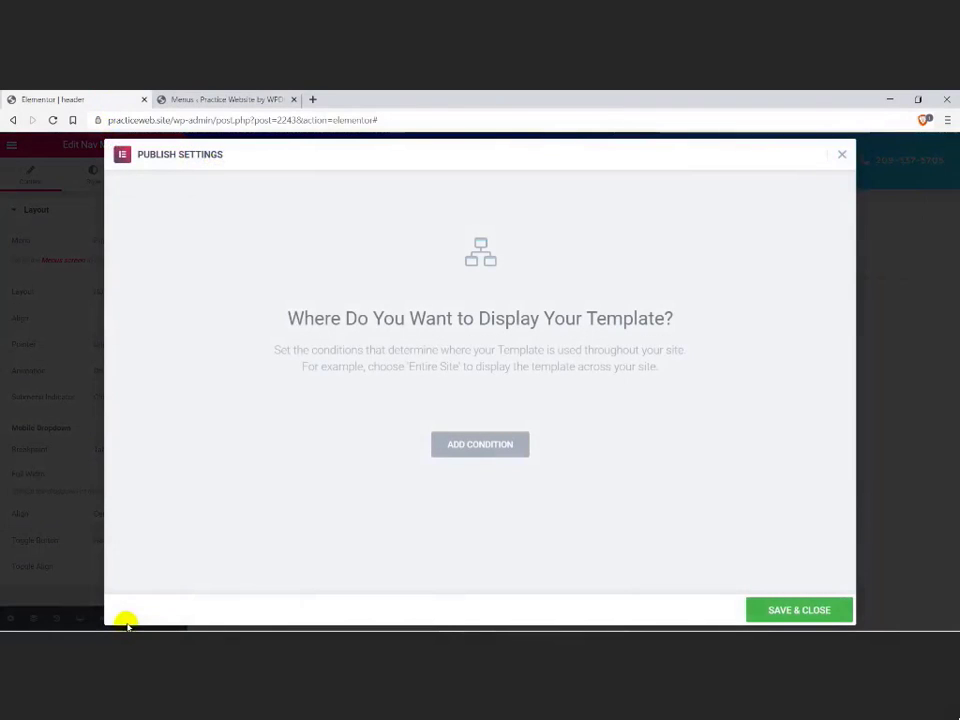
pyautogui.click(464, 446)
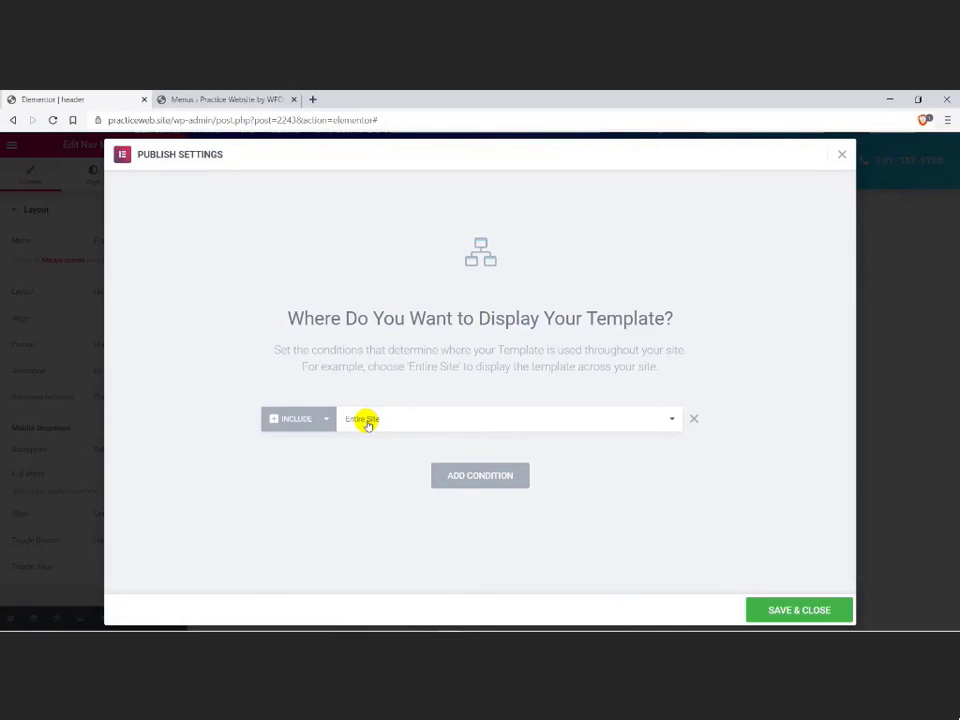
# Step: Switch the Entire Site display condition to Exclude and back to Include
pyautogui.click(326, 421)
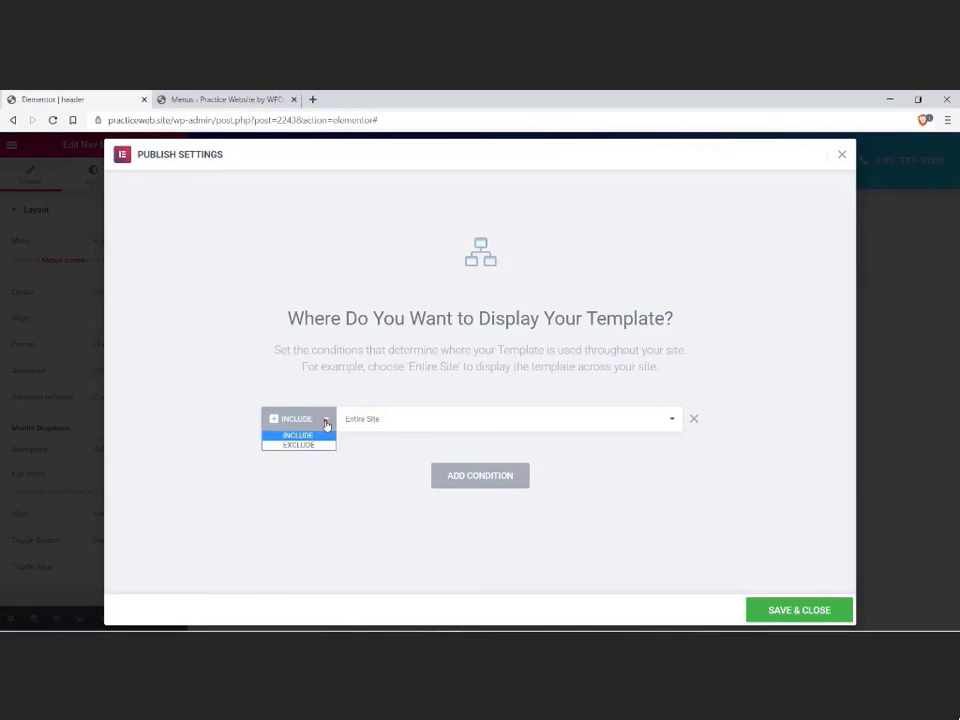
pyautogui.click(305, 444)
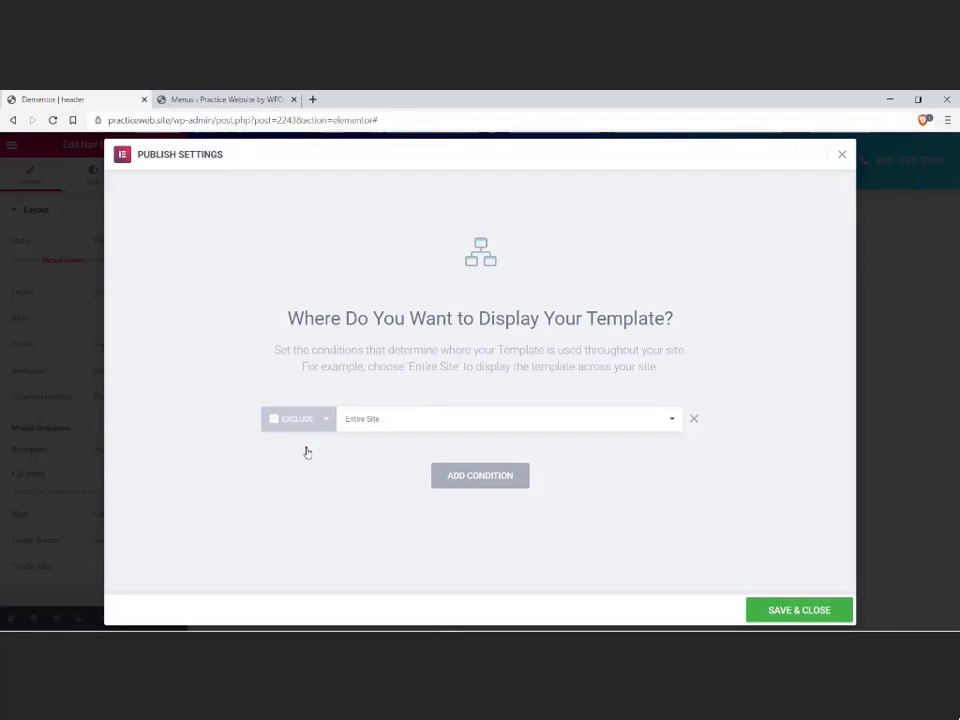
pyautogui.click(322, 424)
pyautogui.click(319, 429)
pyautogui.click(310, 432)
pyautogui.click(304, 431)
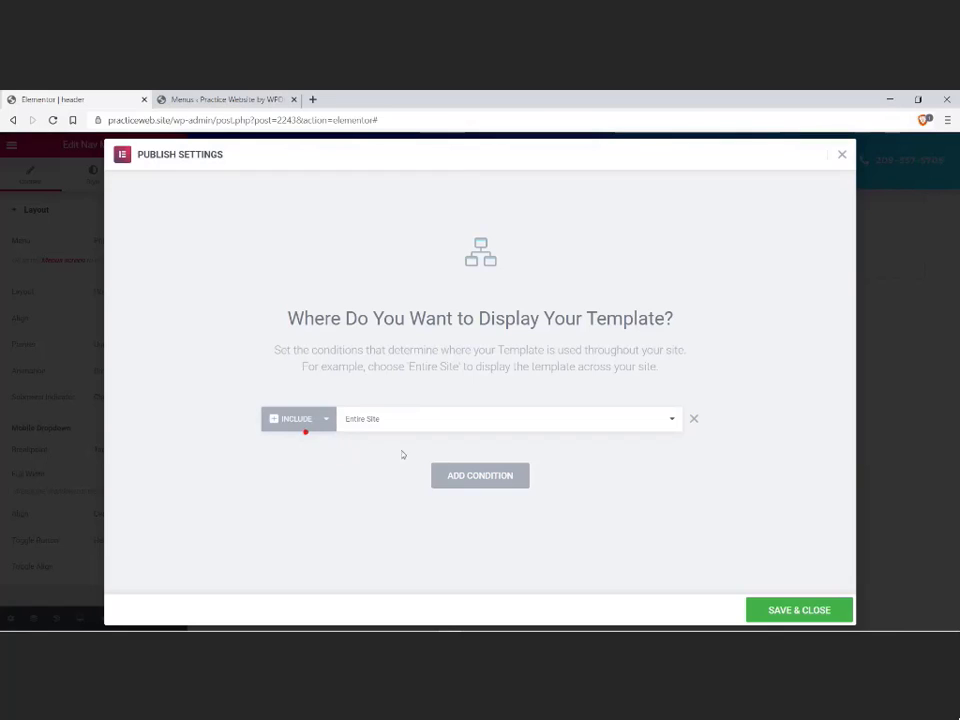
# Step: Add two extra Entire Site display conditions and remove them again, leaving a single Include condition
pyautogui.click(447, 472)
pyautogui.click(451, 499)
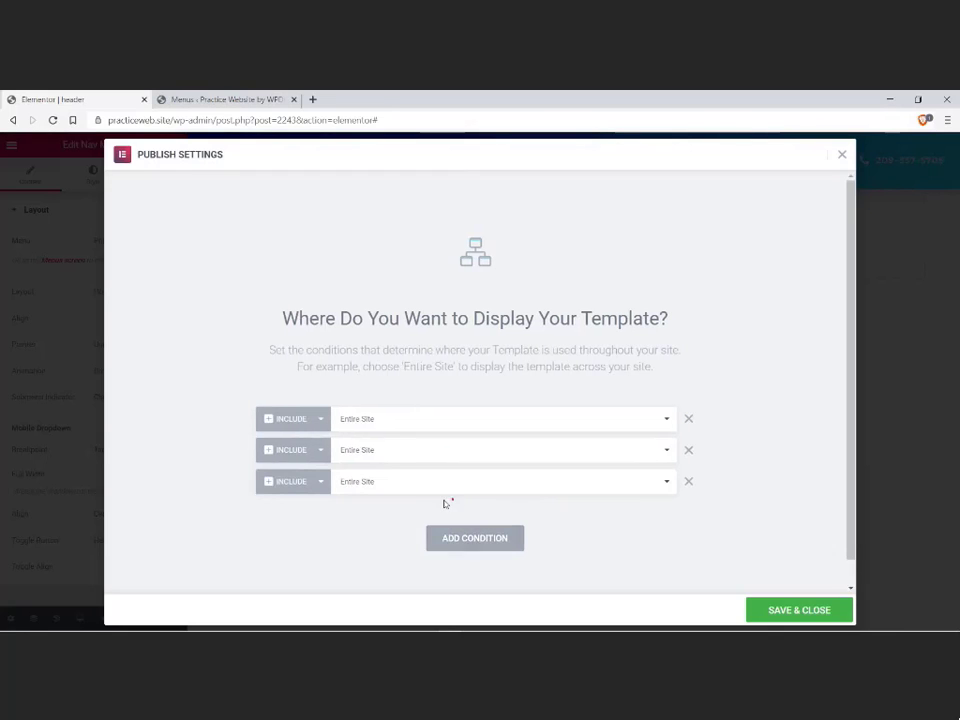
pyautogui.click(653, 481)
pyautogui.click(652, 480)
pyautogui.click(649, 450)
pyautogui.click(670, 451)
pyautogui.click(686, 451)
pyautogui.click(687, 451)
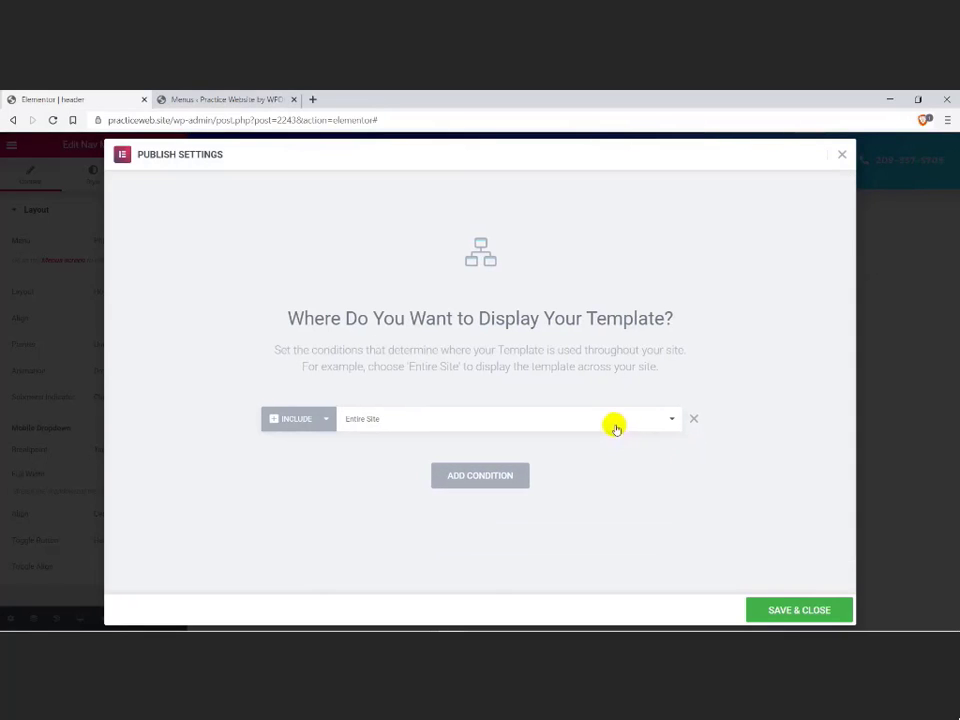
# Step: Save the header's display conditions to publish the template and open the live header page
pyautogui.click(761, 611)
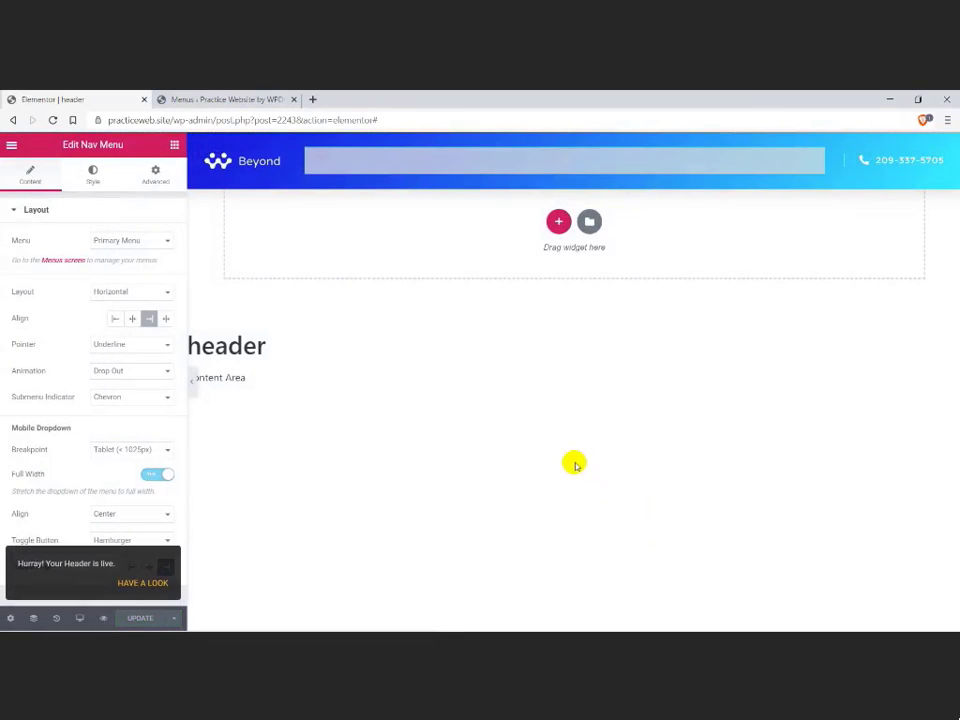
pyautogui.click(152, 584)
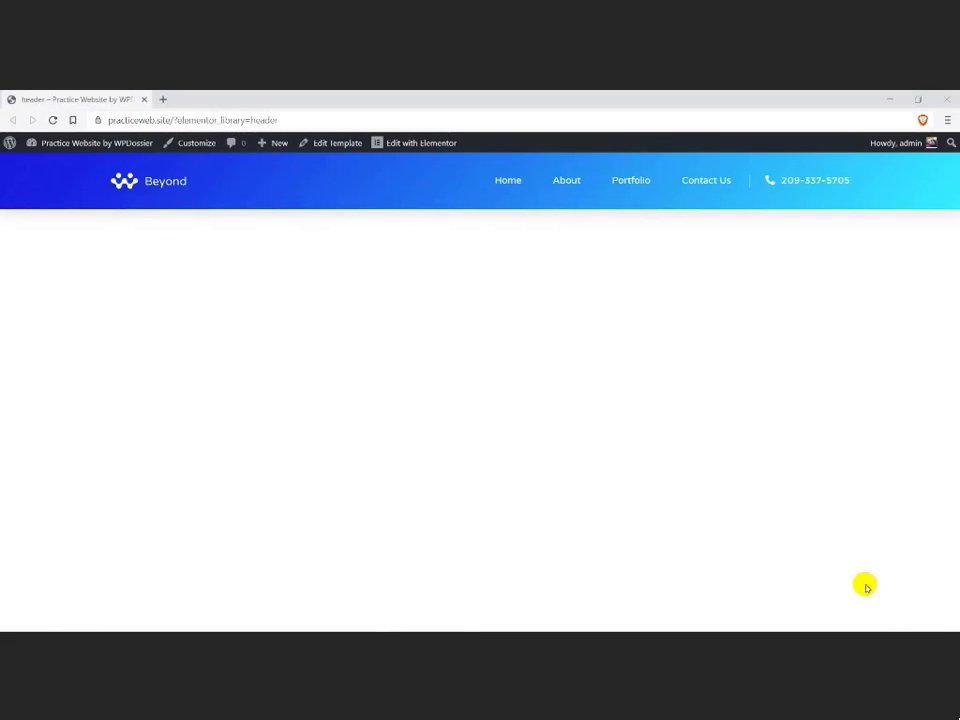
# Step: Search the Elementor Finder for "theme" and open the Theme Builder template list
pyautogui.click(375, 349)
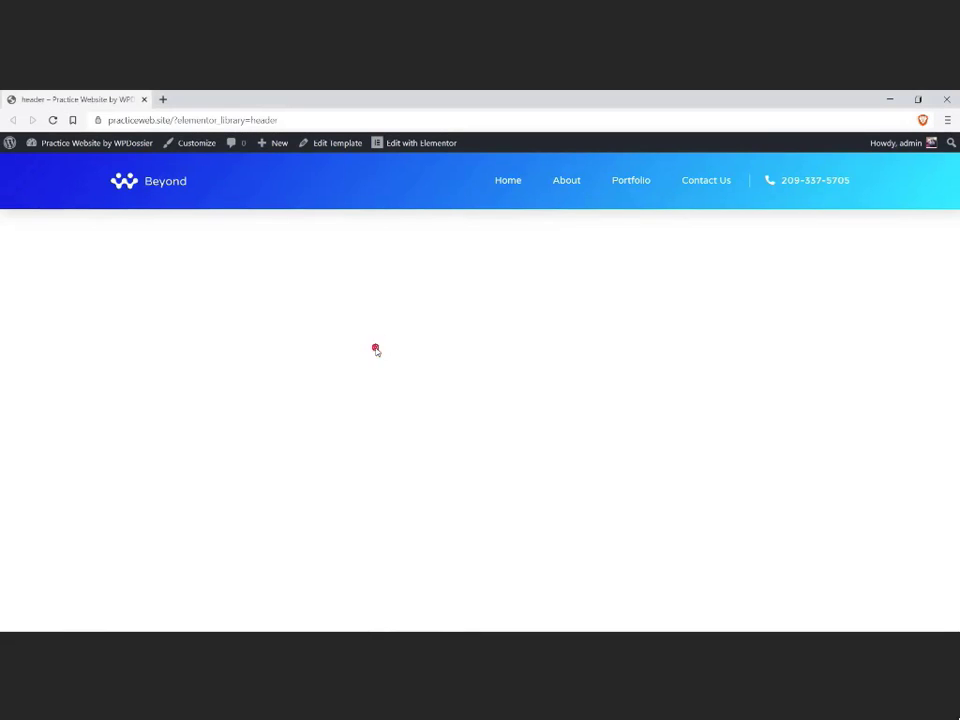
pyautogui.hotkey('ctrl', 'e')
pyautogui.write('theme')
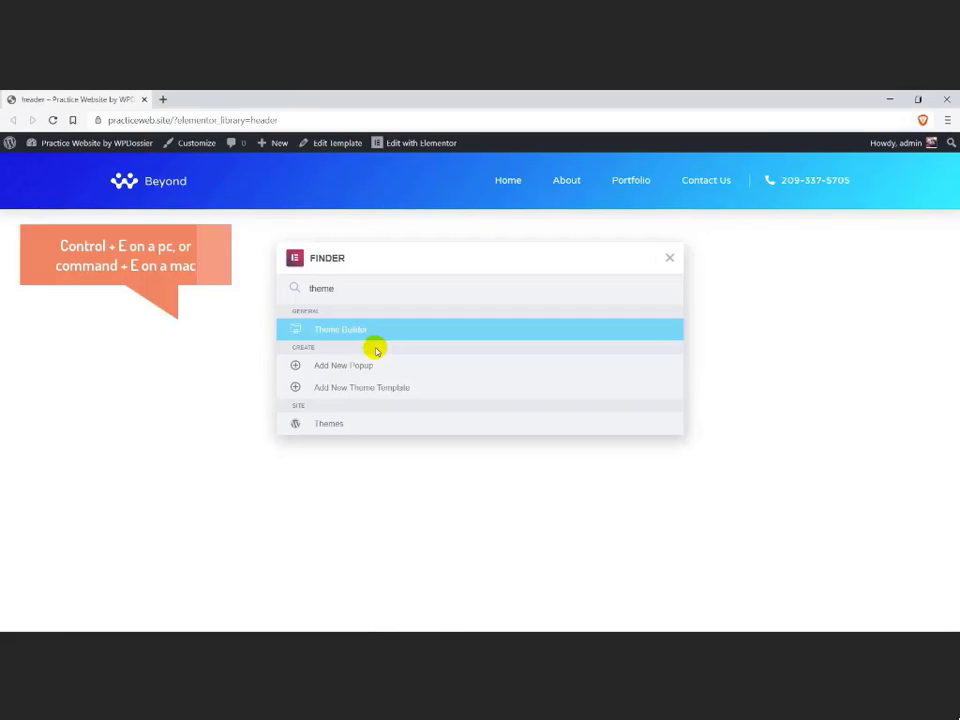
pyautogui.click(373, 331)
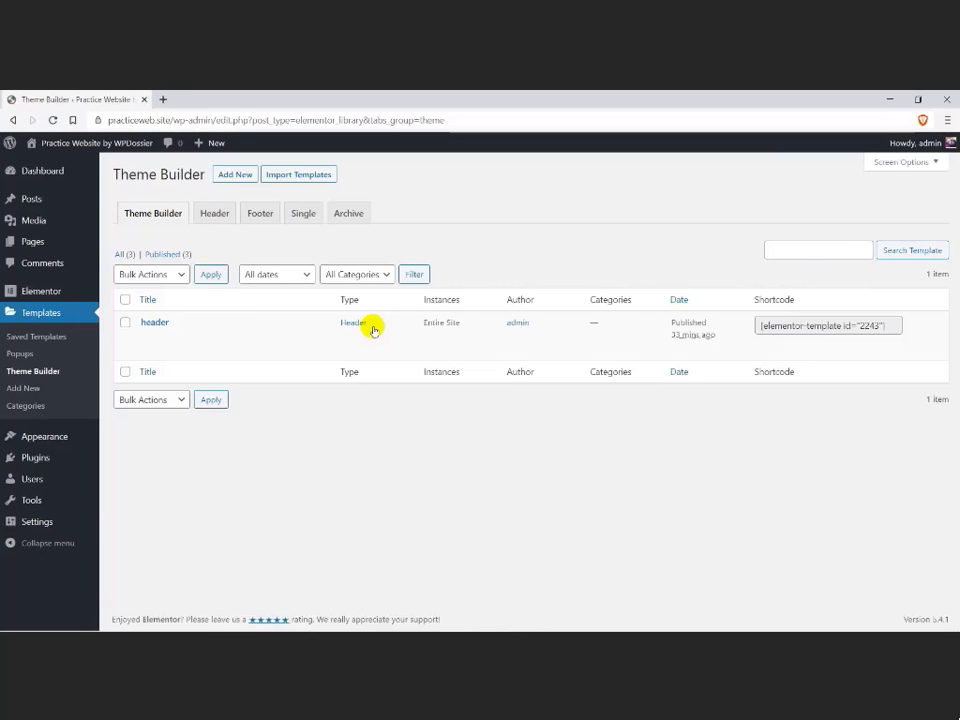
# Step: Create a Theme Builder template of type Footer named "footer"
pyautogui.click(257, 216)
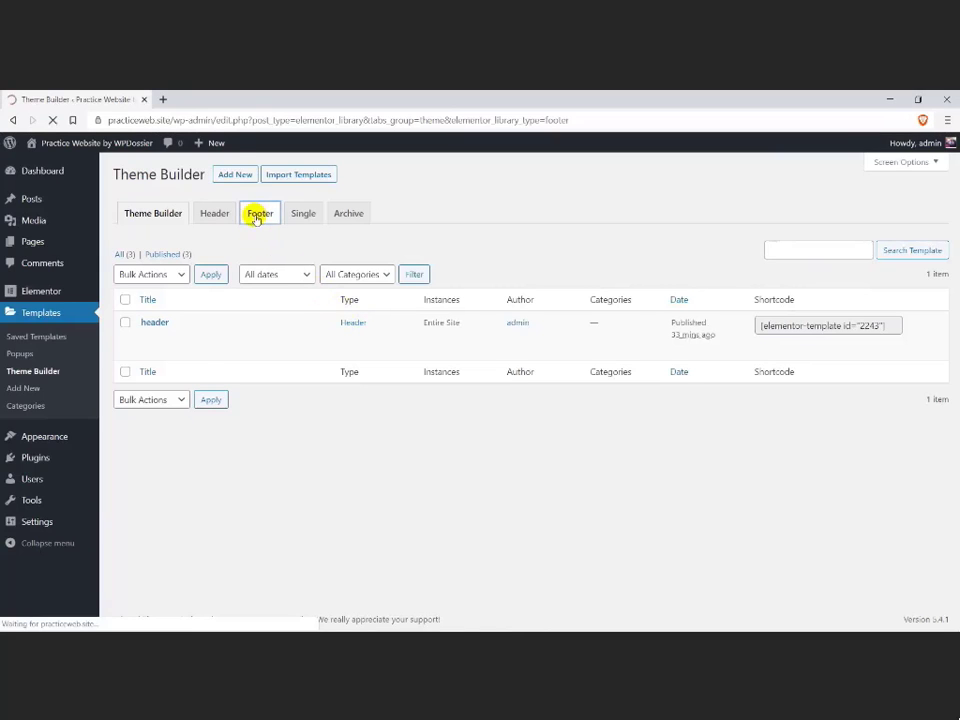
pyautogui.click(502, 443)
pyautogui.click(501, 437)
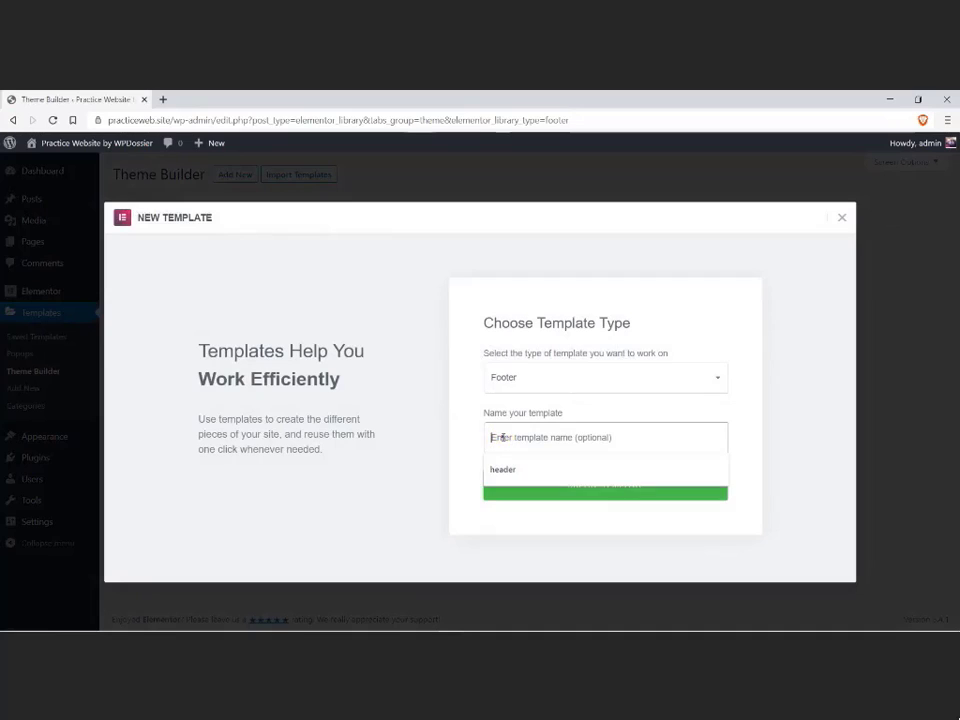
pyautogui.write('F')
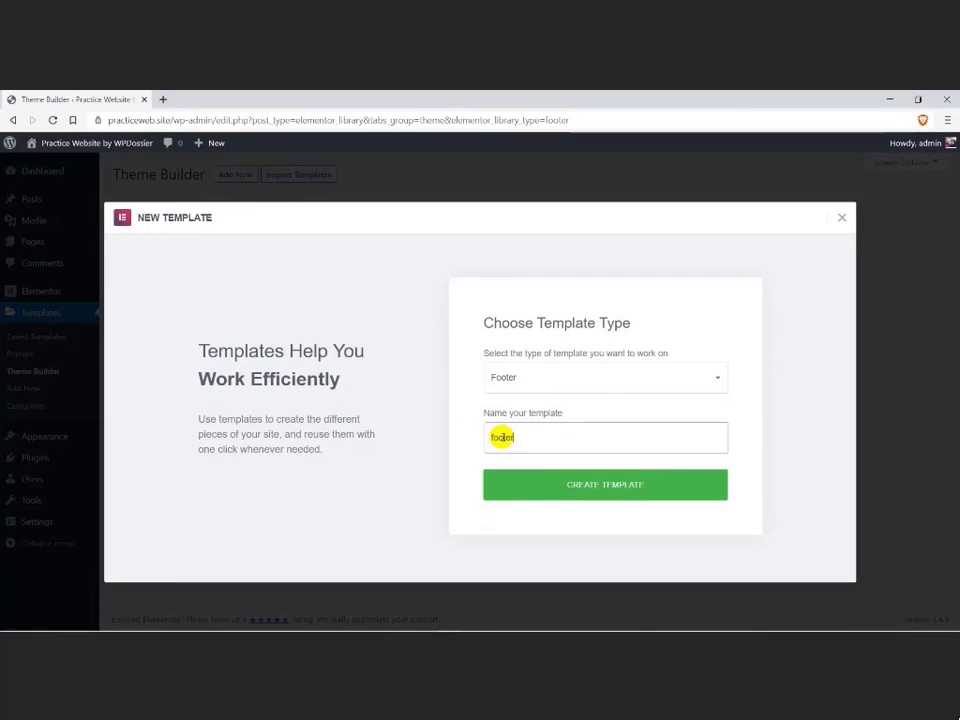
pyautogui.click(550, 483)
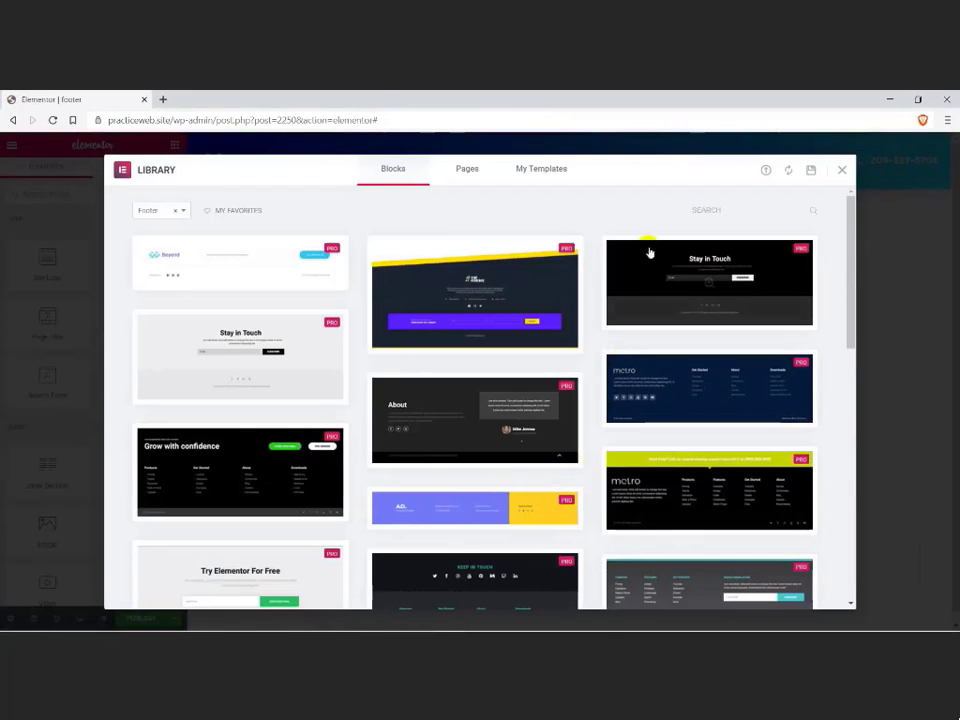
# Step: Search the library's footer blocks for the digital agency design and insert the Beyond footer into the template
pyautogui.click(713, 211)
pyautogui.write('digital')
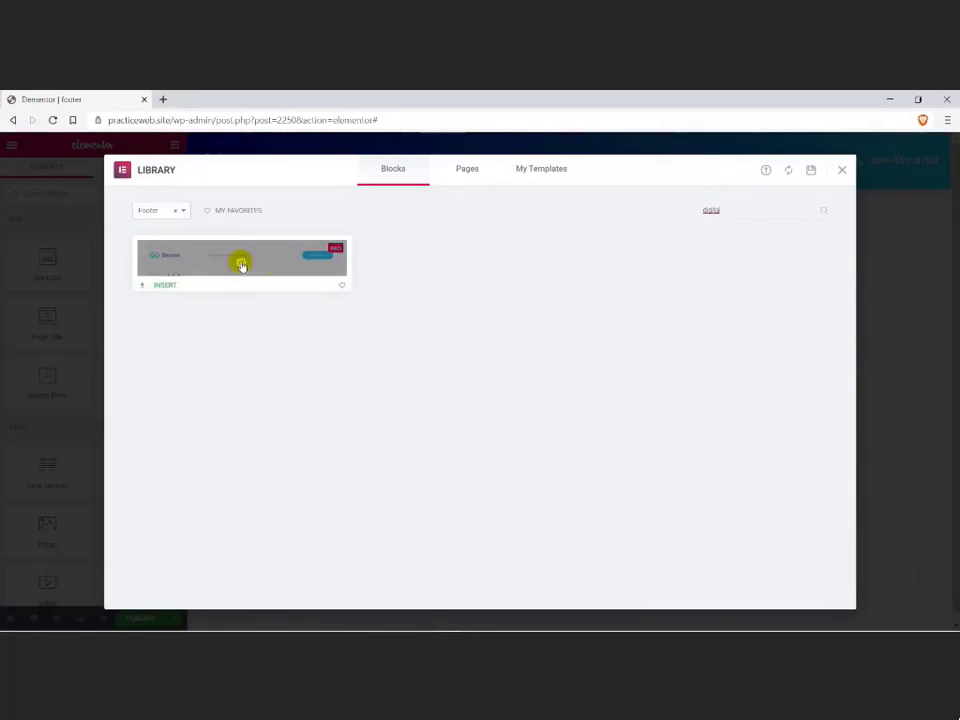
pyautogui.click(163, 276)
pyautogui.click(164, 282)
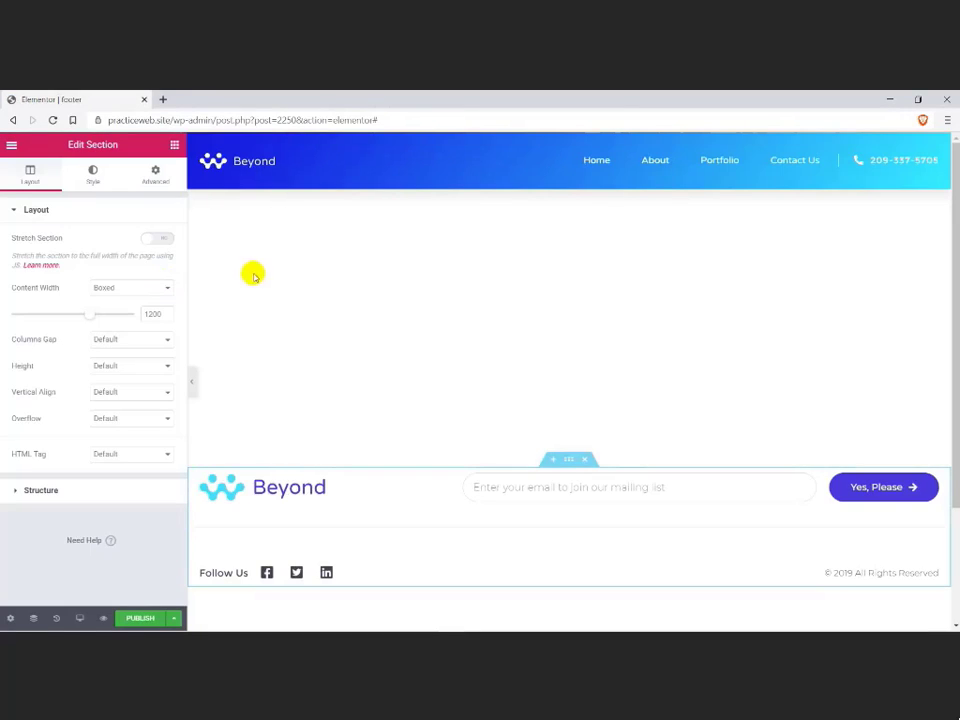
pyautogui.click(438, 177)
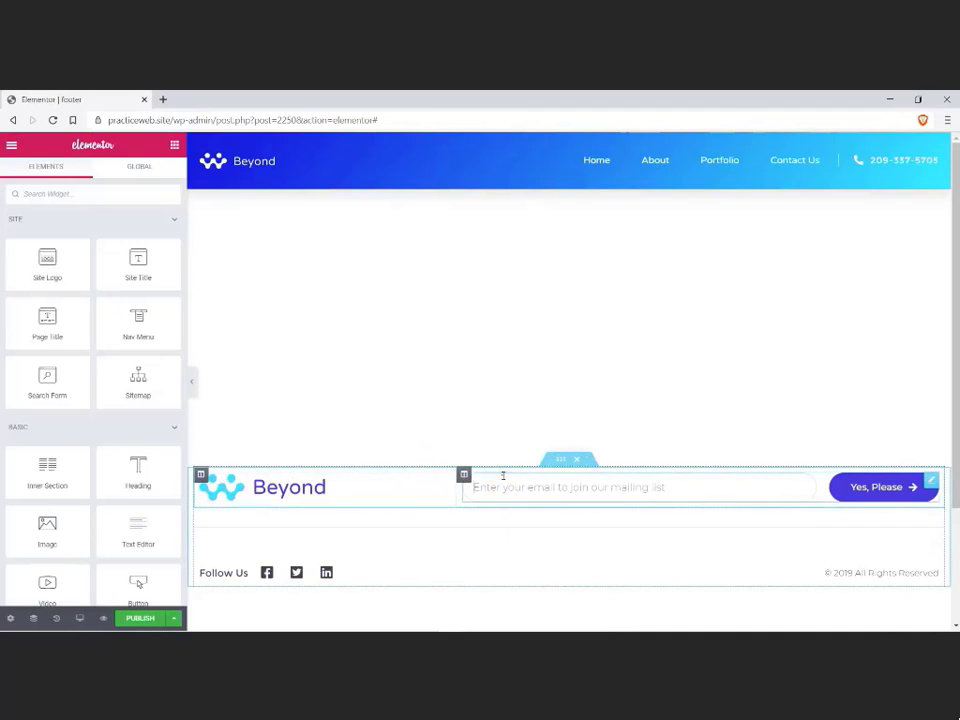
pyautogui.click(463, 485)
# Step: Publish the footer with an Include Entire Site display condition and open the live footer page
pyautogui.click(141, 619)
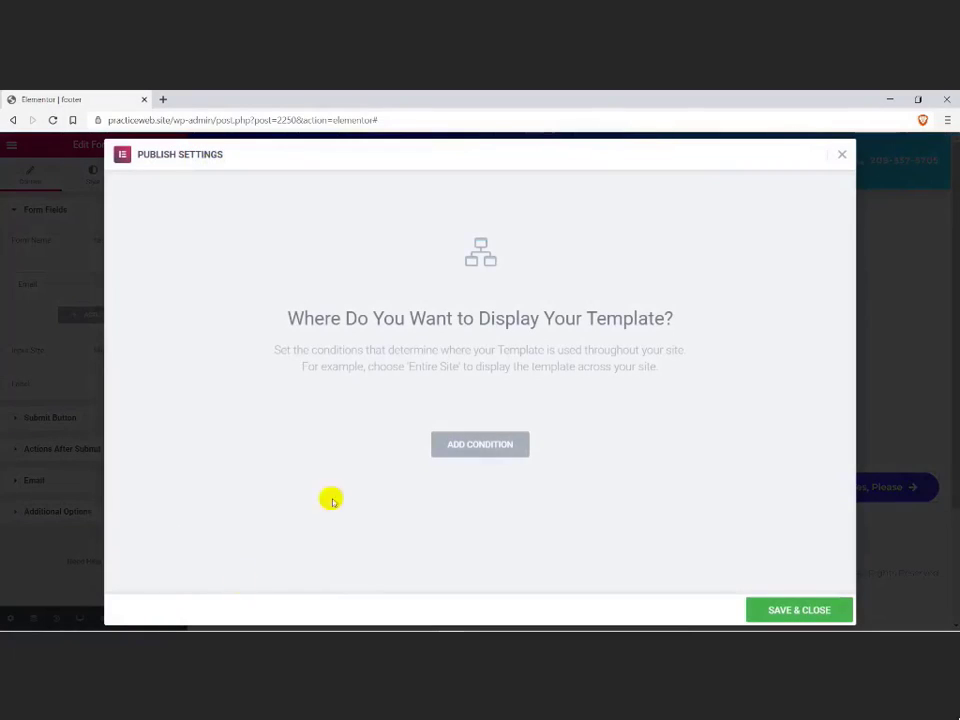
pyautogui.click(438, 446)
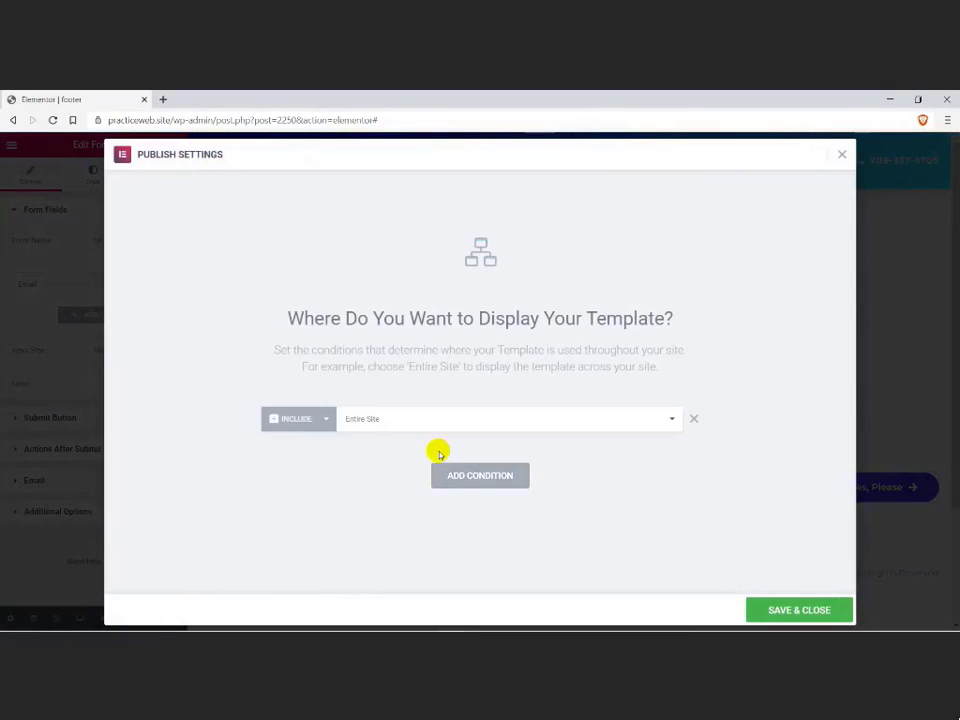
pyautogui.click(381, 421)
pyautogui.click(370, 444)
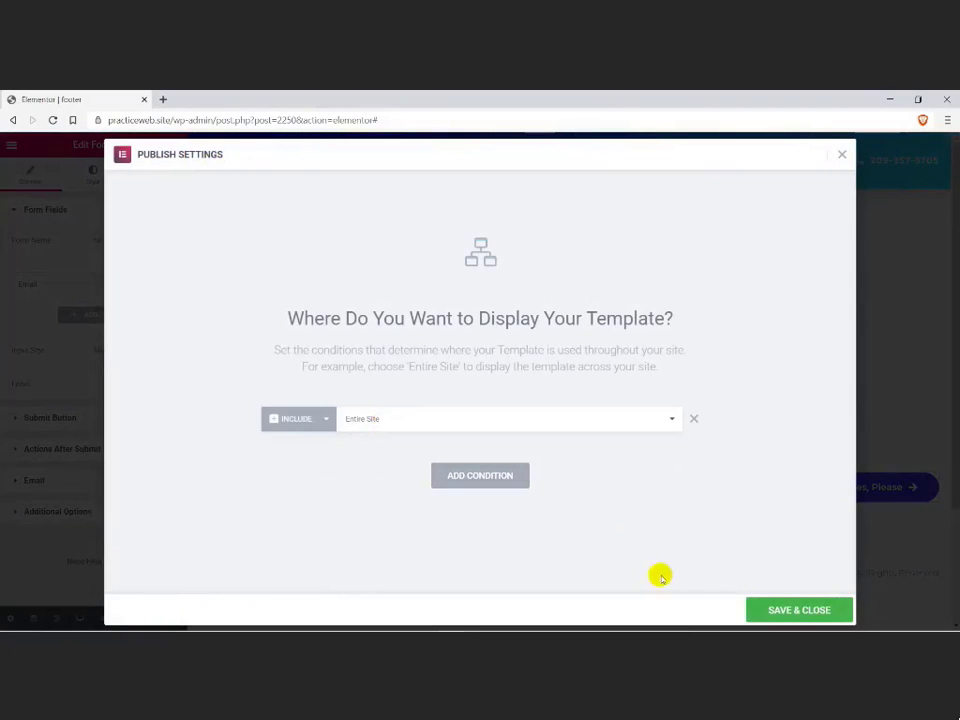
pyautogui.click(784, 607)
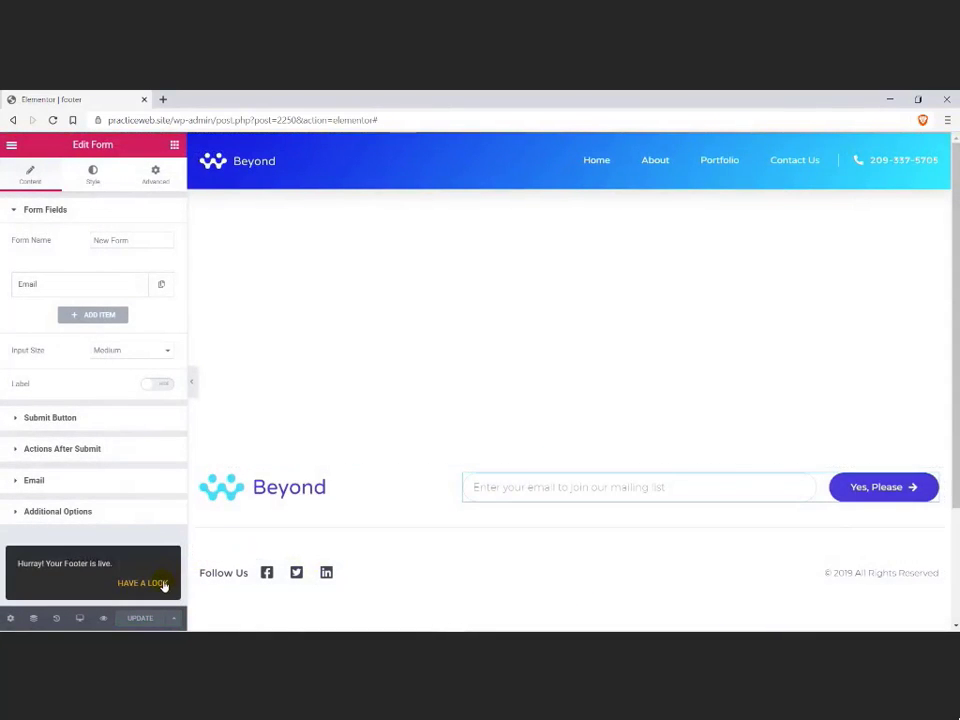
pyautogui.click(143, 583)
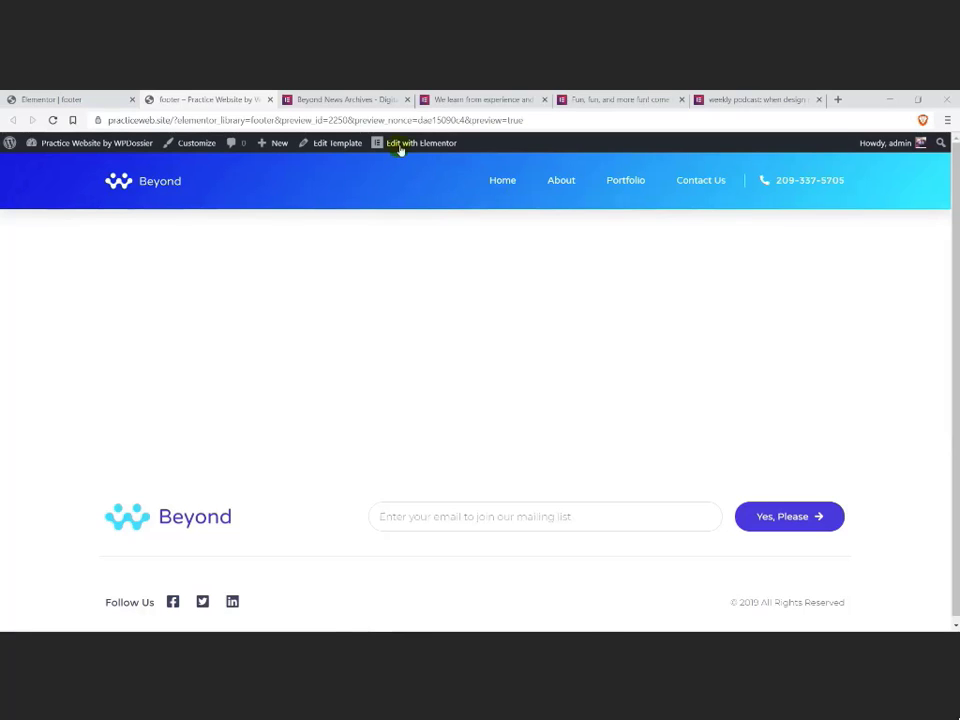
# Step: Examine the demo site's Beyond News archive page and its three opened news posts for their shared layouts
pyautogui.click(368, 100)
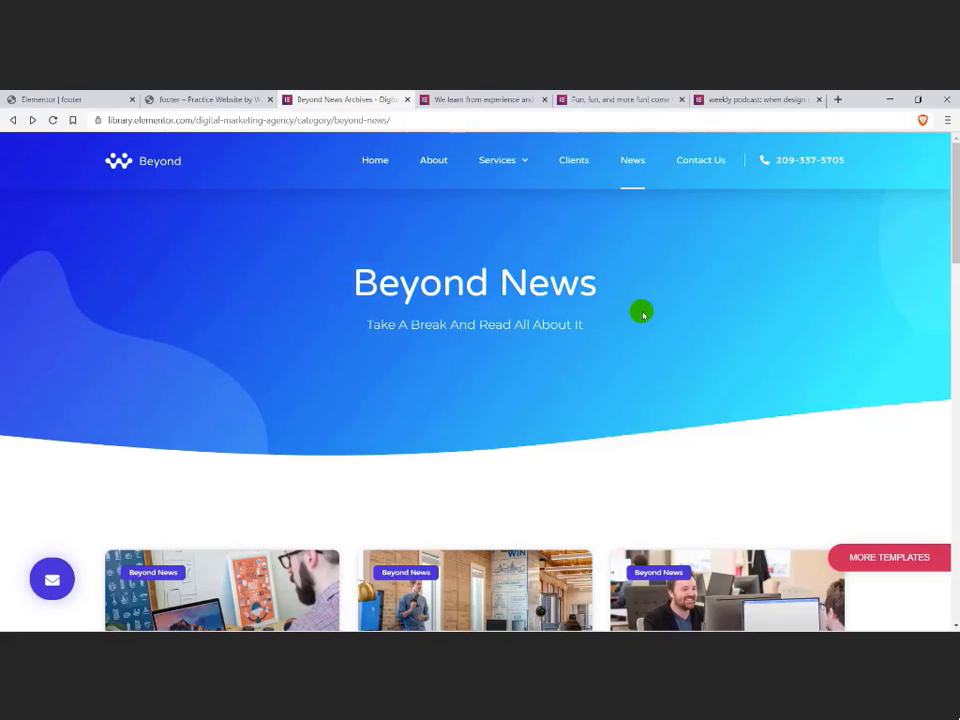
pyautogui.scroll(-5, 642, 315)
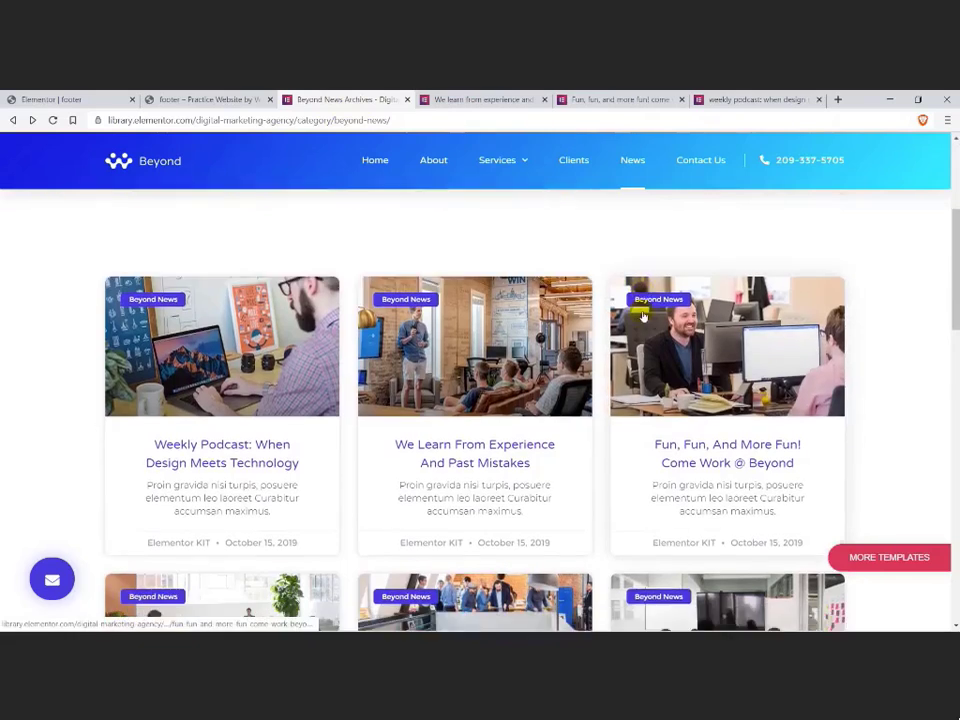
pyautogui.scroll(-6, 642, 315)
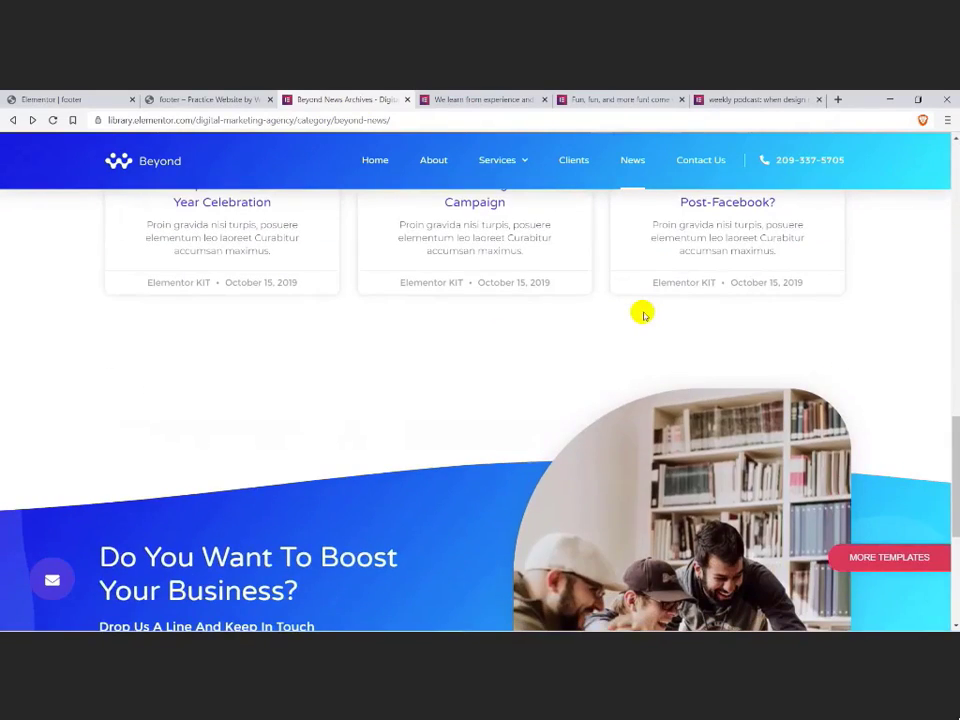
pyautogui.click(505, 103)
pyautogui.scroll(10, 290, 318)
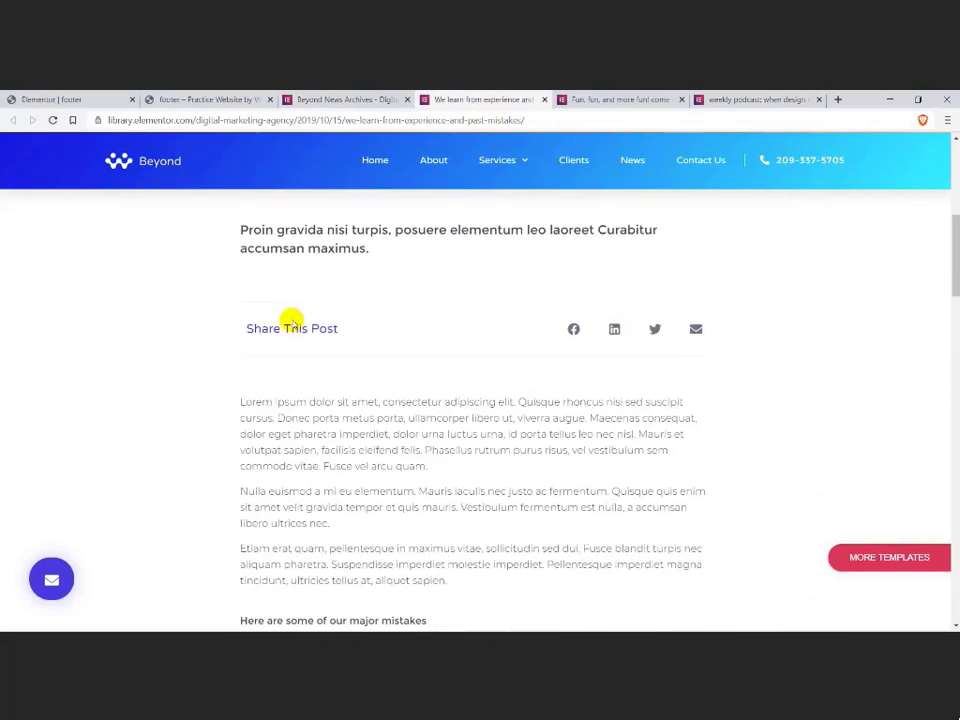
pyautogui.scroll(5, 290, 320)
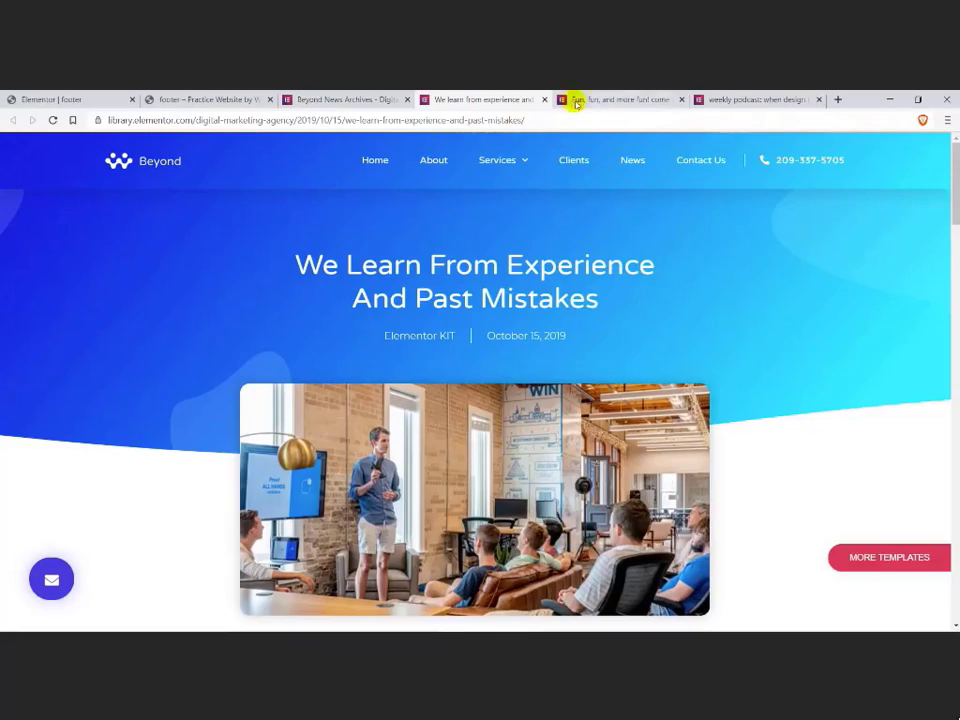
pyautogui.click(576, 101)
pyautogui.scroll(-10, 512, 290)
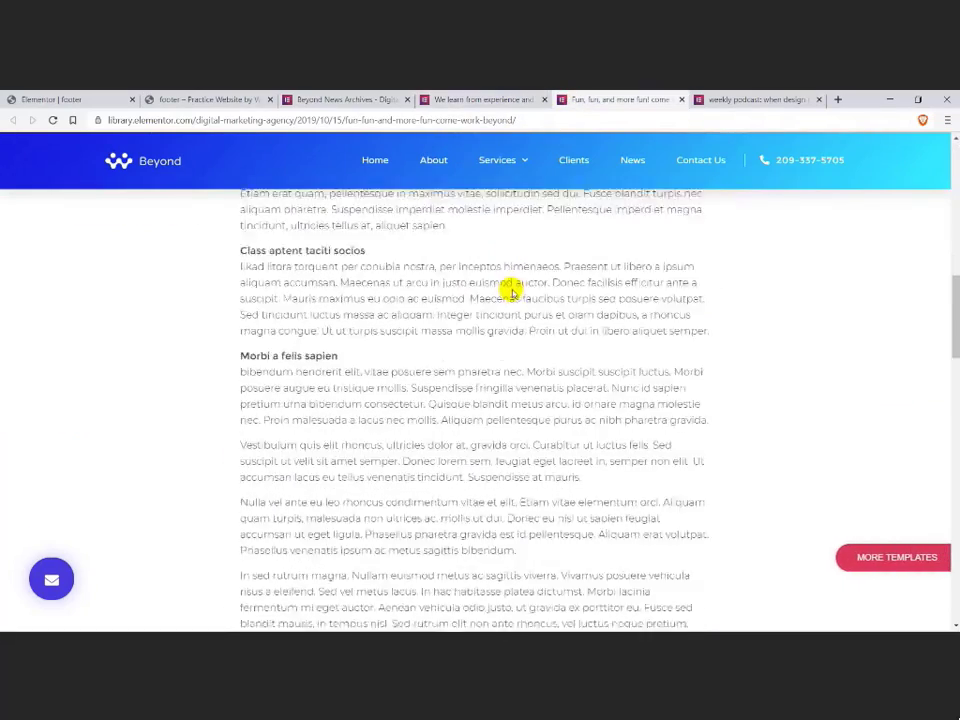
pyautogui.scroll(-3, 512, 290)
pyautogui.click(736, 100)
pyautogui.scroll(-3, 680, 310)
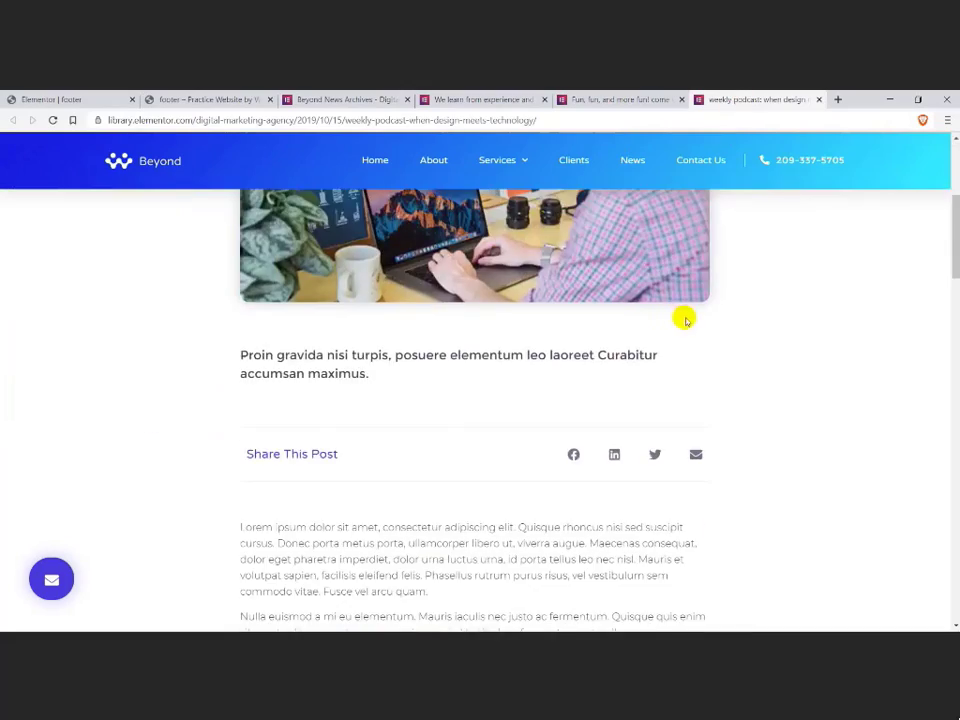
pyautogui.scroll(-5, 700, 320)
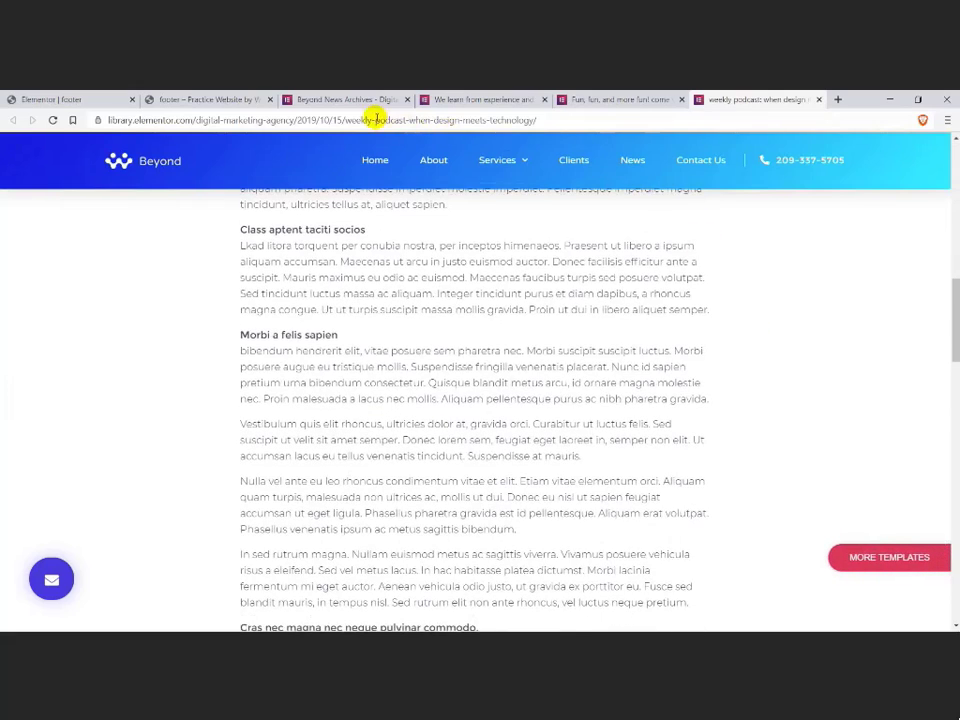
pyautogui.click(360, 100)
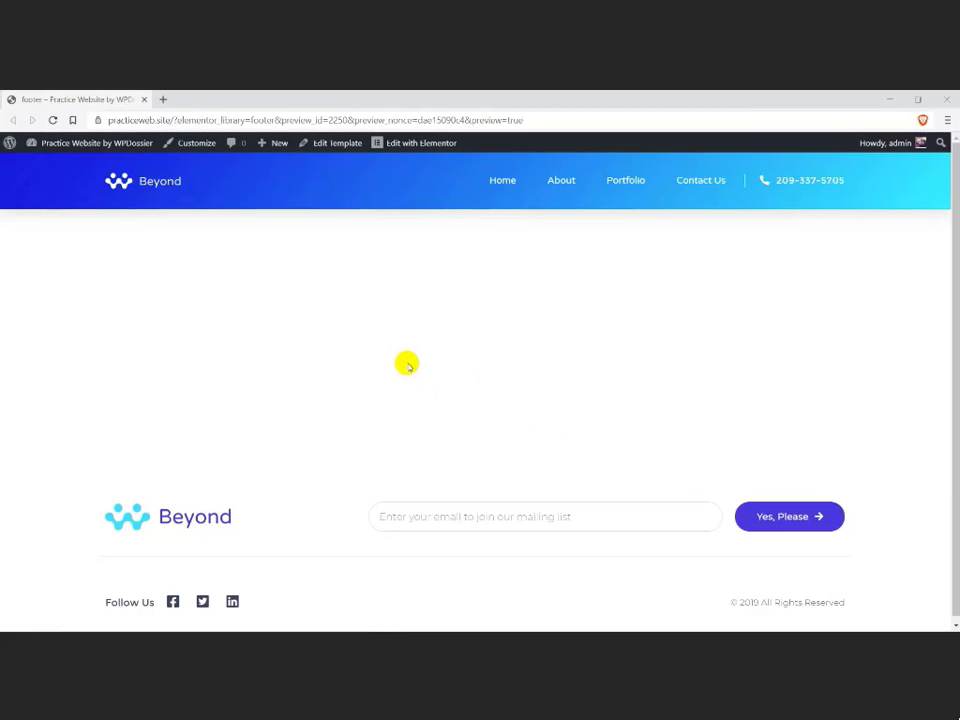
# Step: Return to the Theme Builder through the Elementor Finder and show its Archive templates
pyautogui.hotkey('ctrl', 'e')
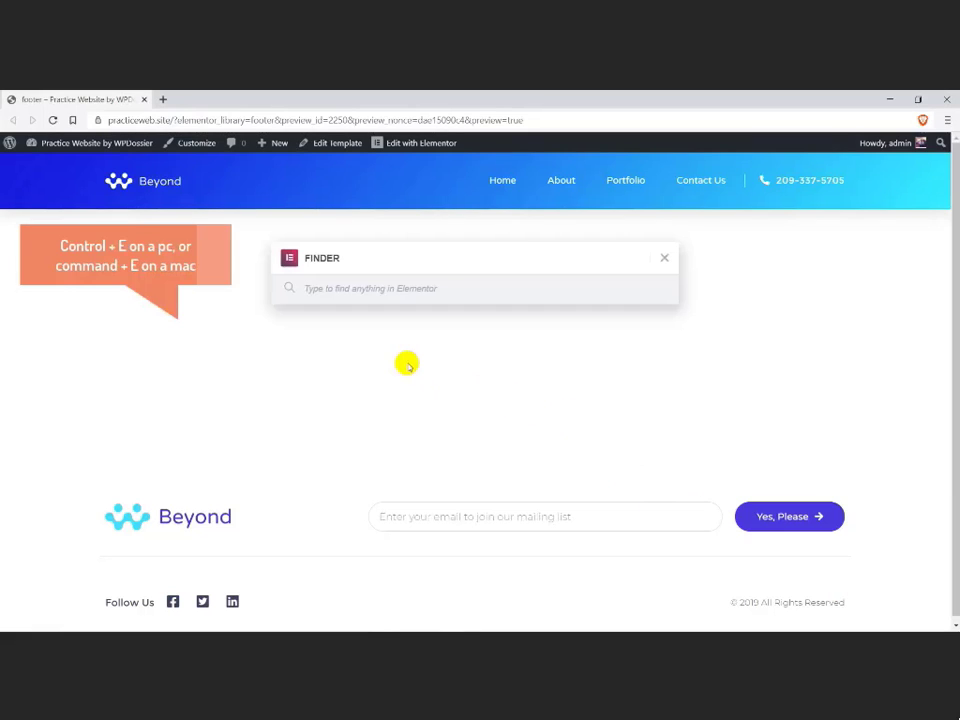
pyautogui.write('the')
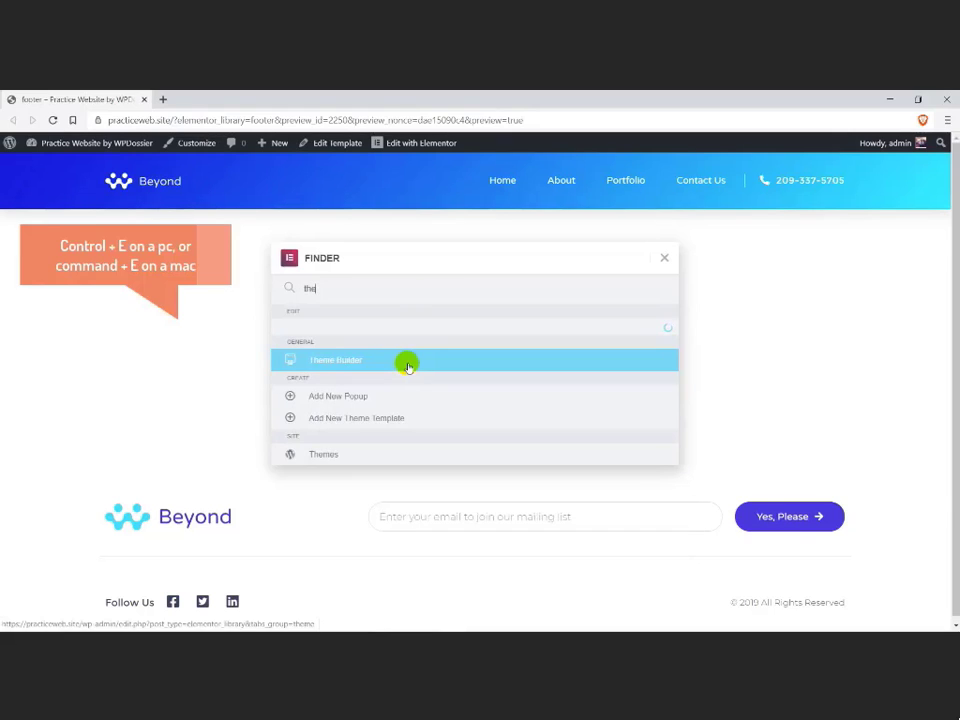
pyautogui.click(408, 365)
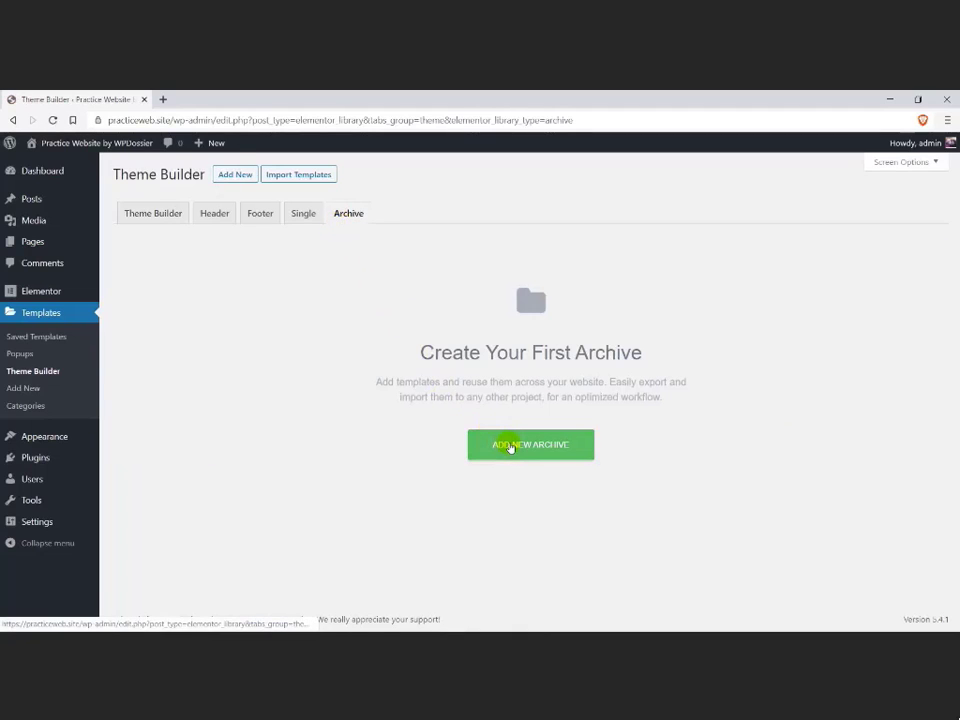
# Step: Create an Archive template named "blog" and browse the archive blocks in the library
pyautogui.click(509, 447)
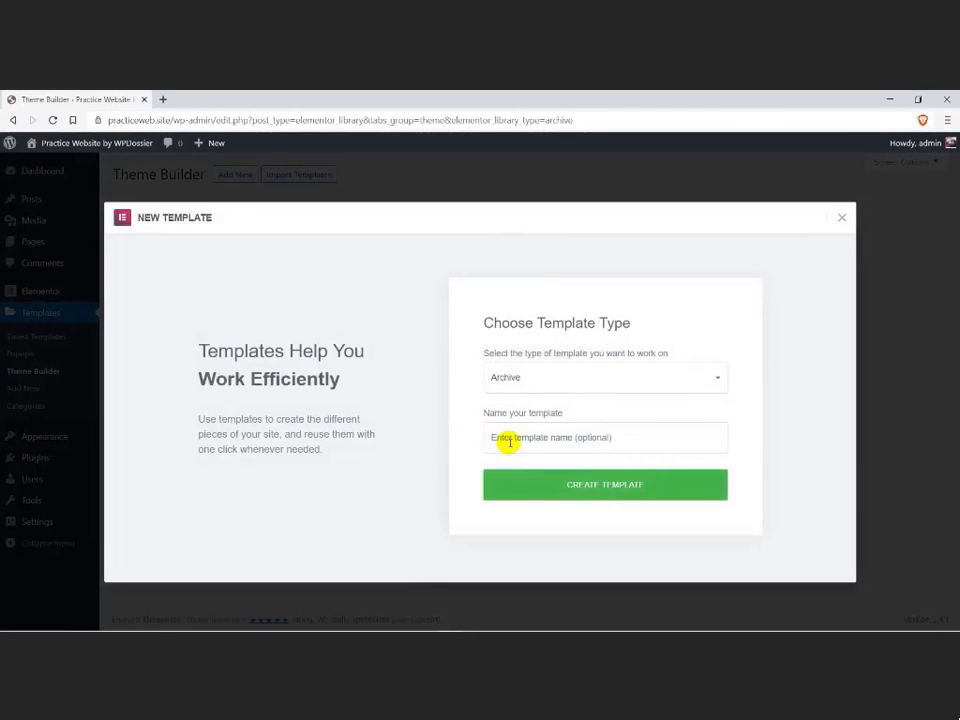
pyautogui.click(509, 441)
pyautogui.write('blog')
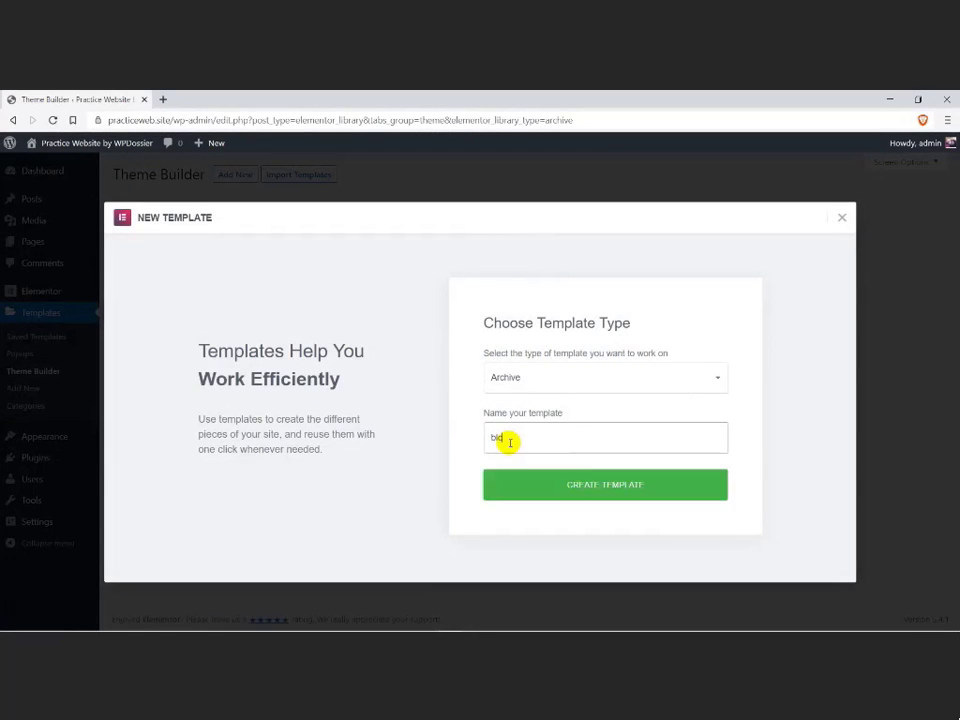
pyautogui.click(567, 487)
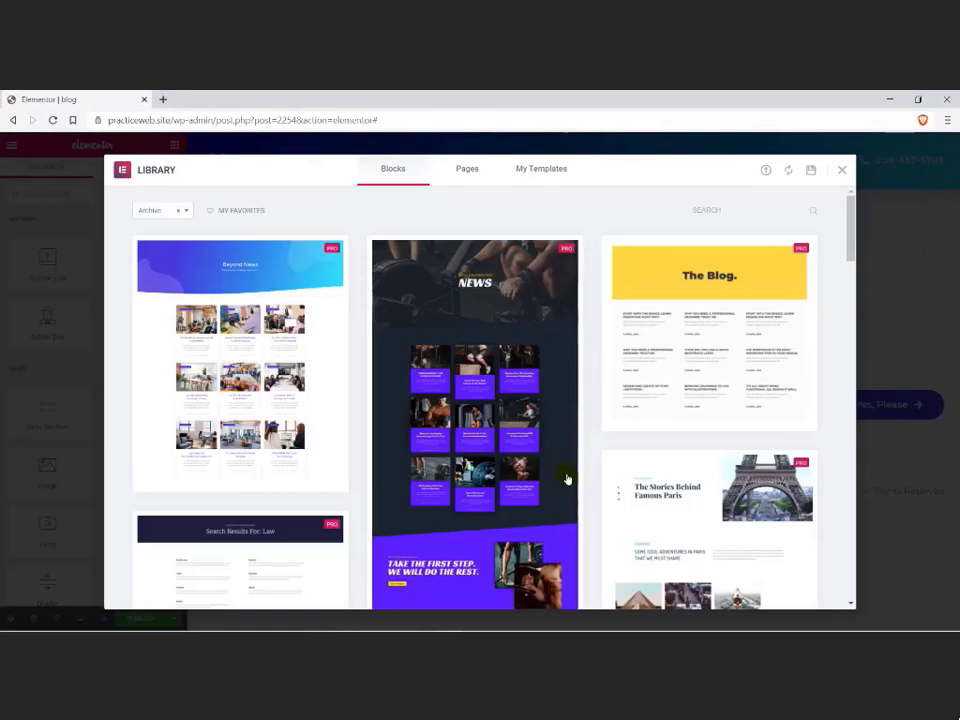
pyautogui.scroll(-3, 475, 430)
pyautogui.scroll(3, 471, 381)
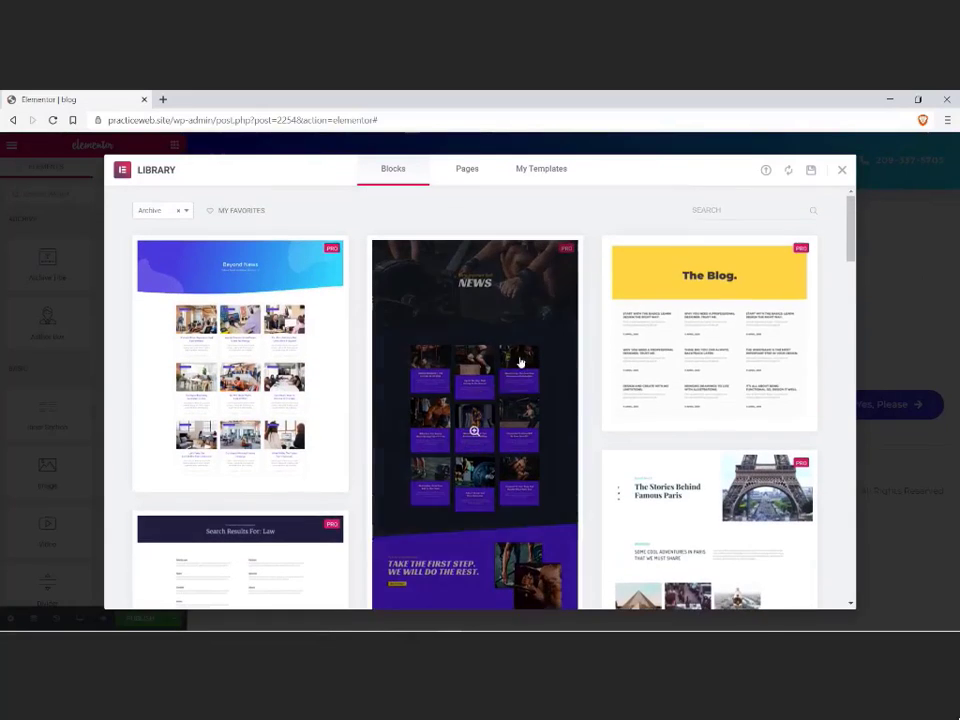
# Step: Search the archive blocks for "digital" and insert the Beyond News block into the template
pyautogui.click(715, 210)
pyautogui.write('digital')
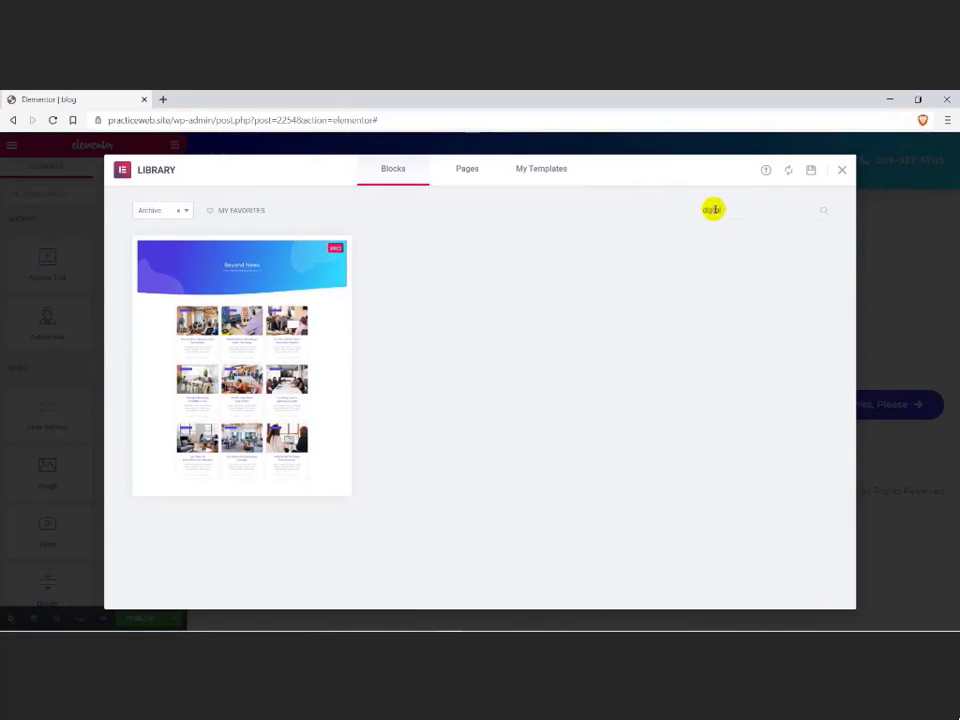
pyautogui.moveTo(242, 286)
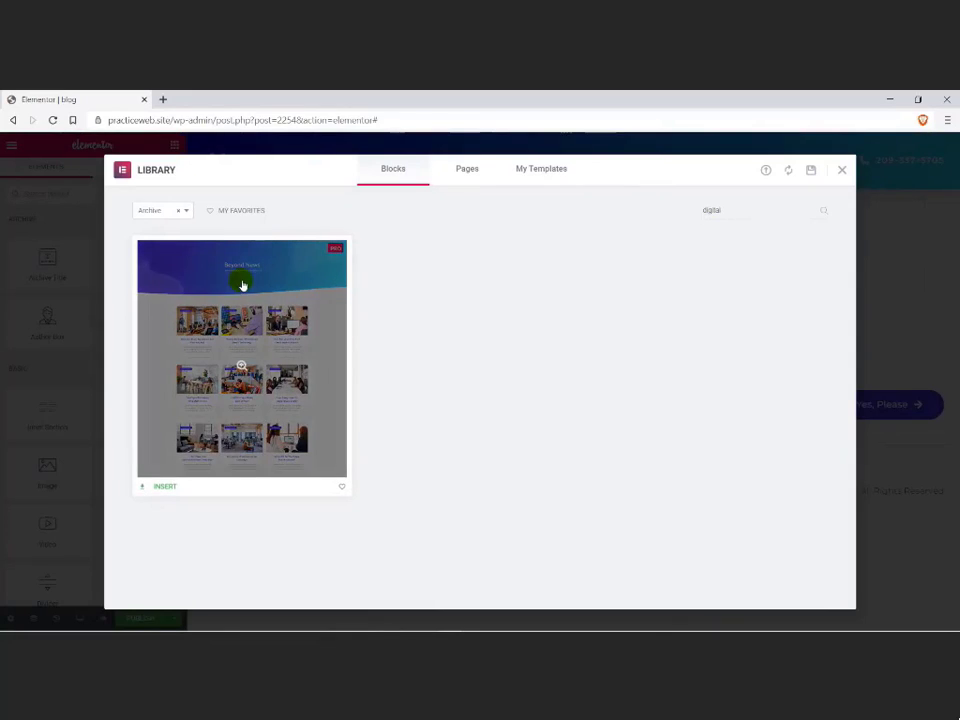
pyautogui.click(166, 488)
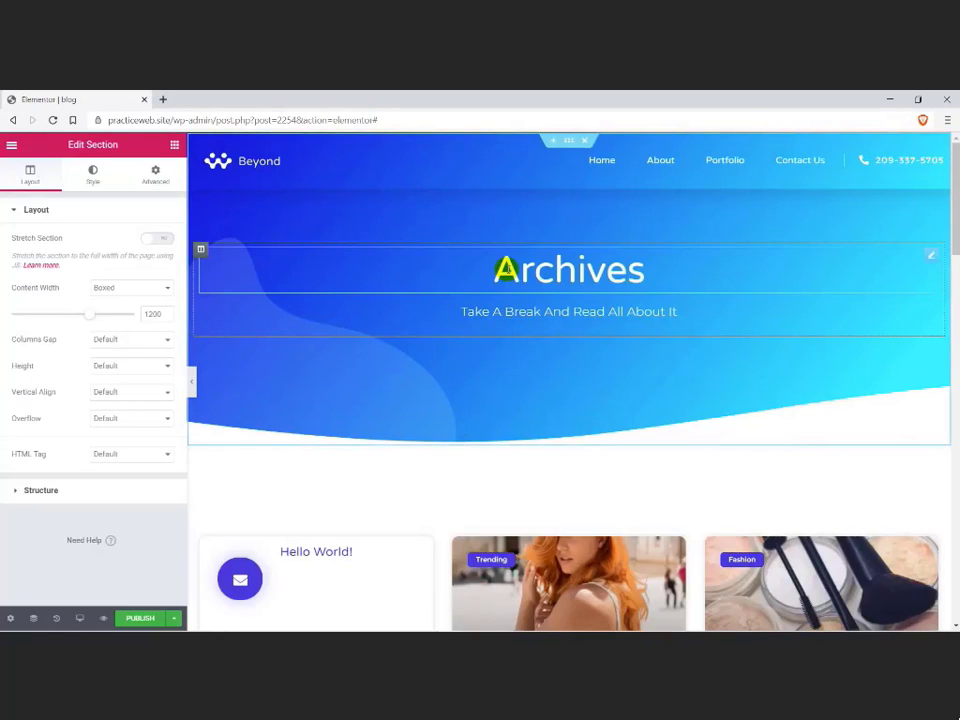
# Step: Examine the inserted archive layout, including the Archive Title widget and the Archive Posts widget's settings
pyautogui.scroll(-2, 497, 274)
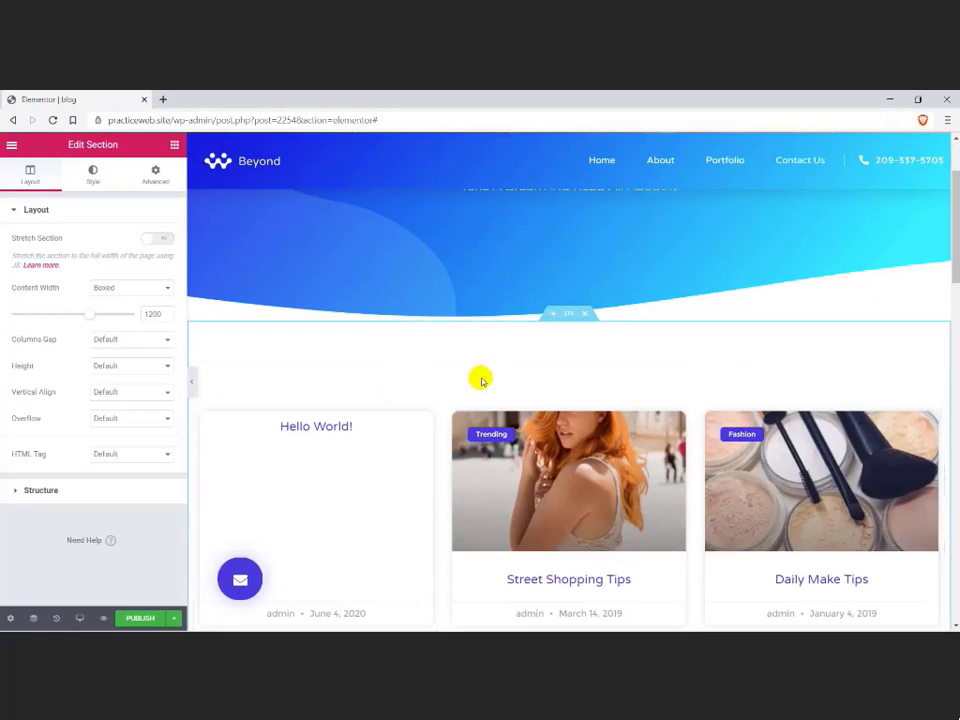
pyautogui.scroll(-3, 441, 442)
pyautogui.scroll(4, 443, 443)
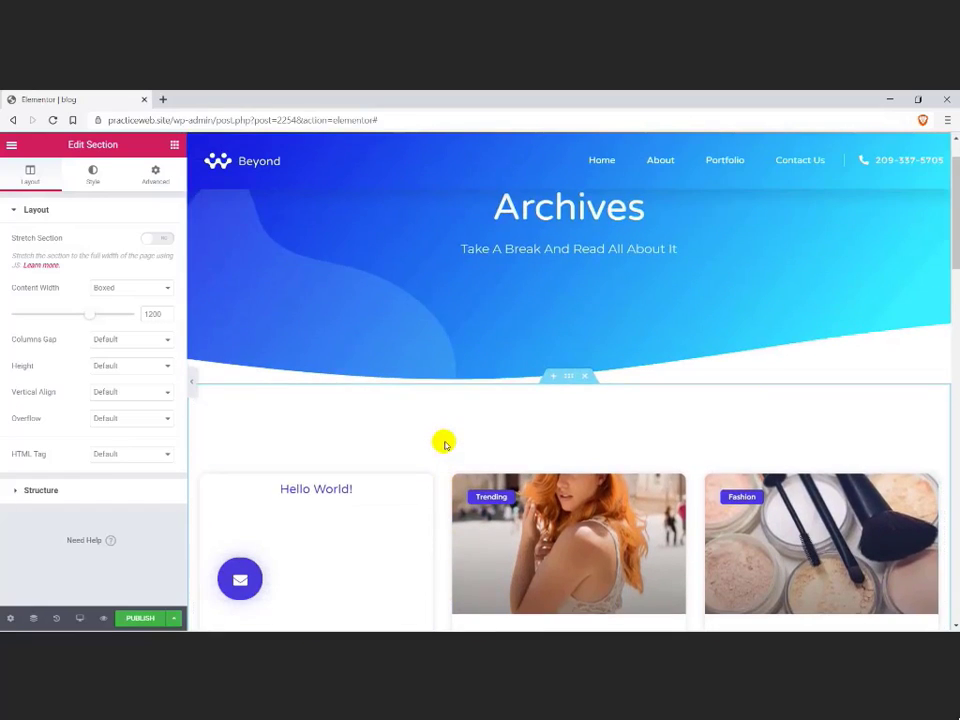
pyautogui.scroll(1, 444, 443)
pyautogui.click(568, 440)
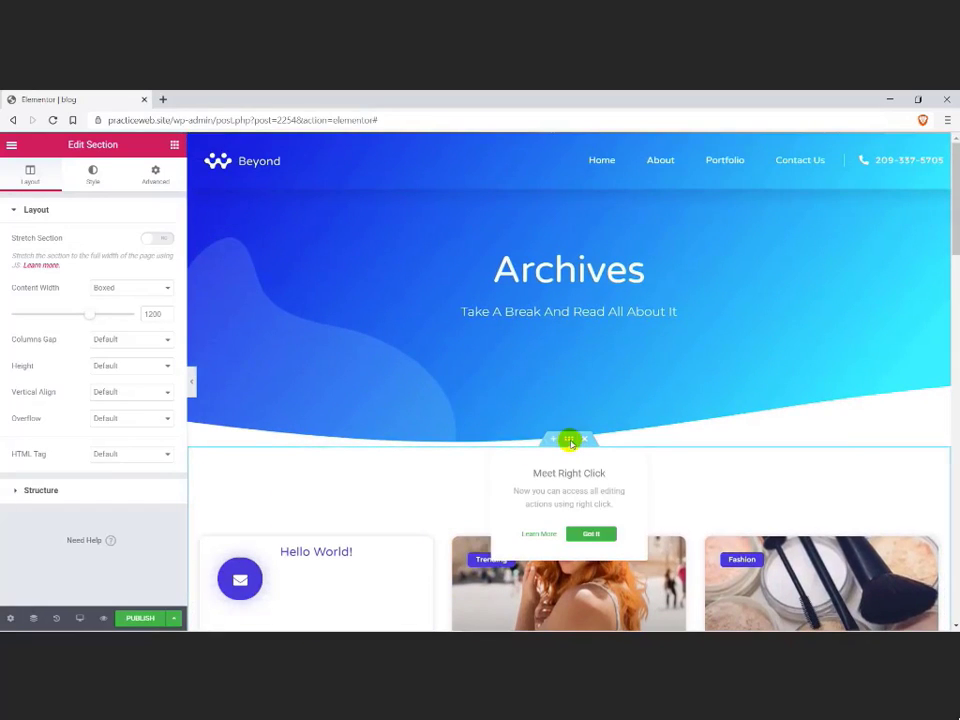
pyautogui.click(564, 281)
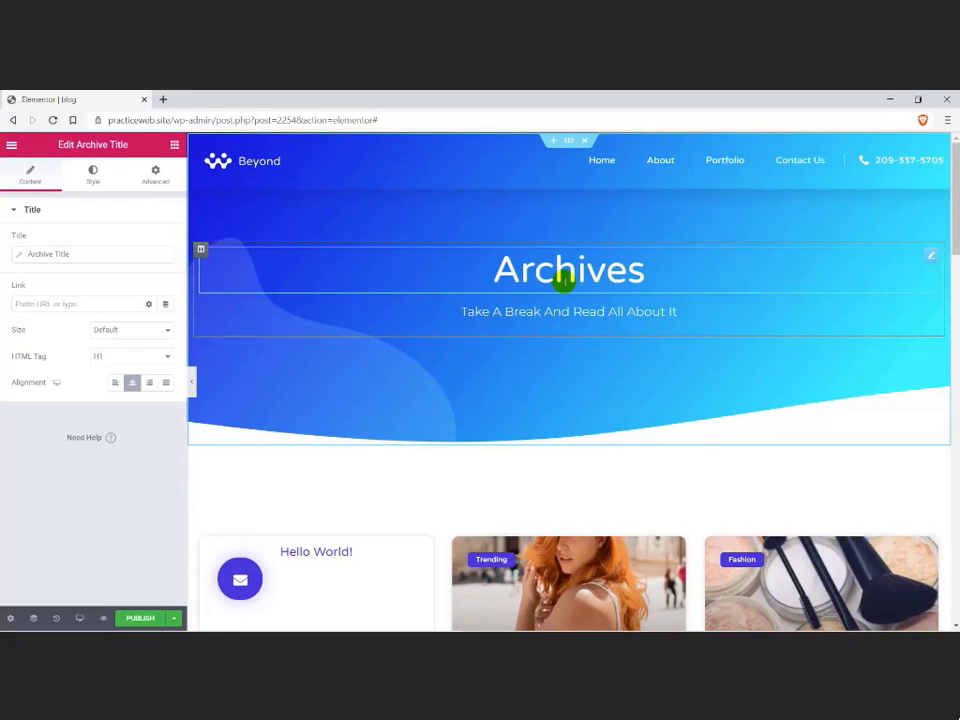
pyautogui.moveTo(498, 272); pyautogui.dragTo(648, 273)
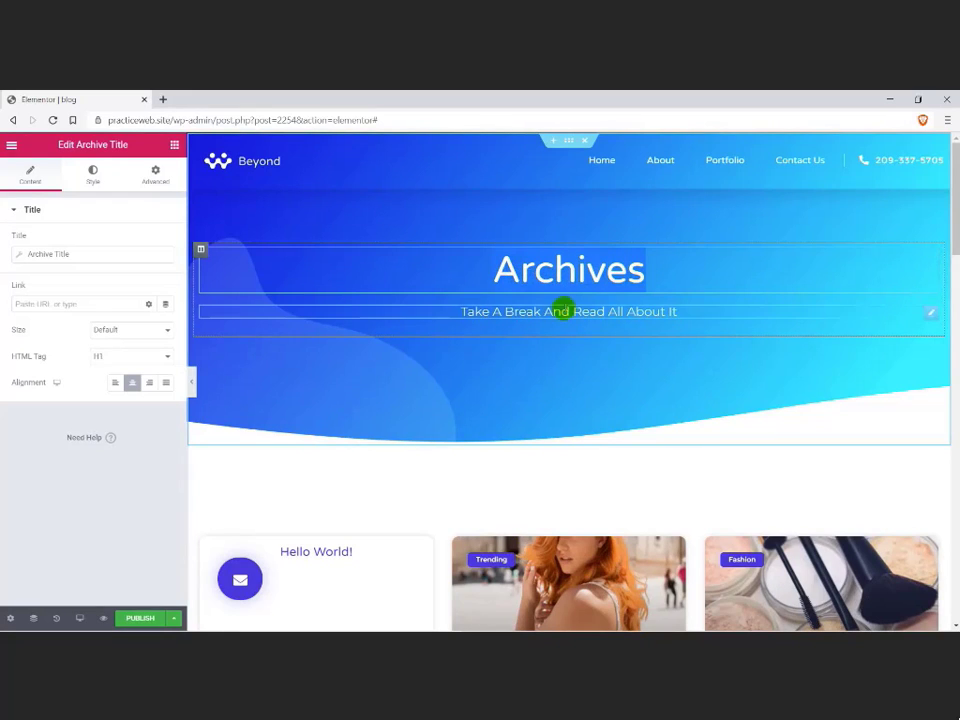
pyautogui.scroll(-3, 370, 465)
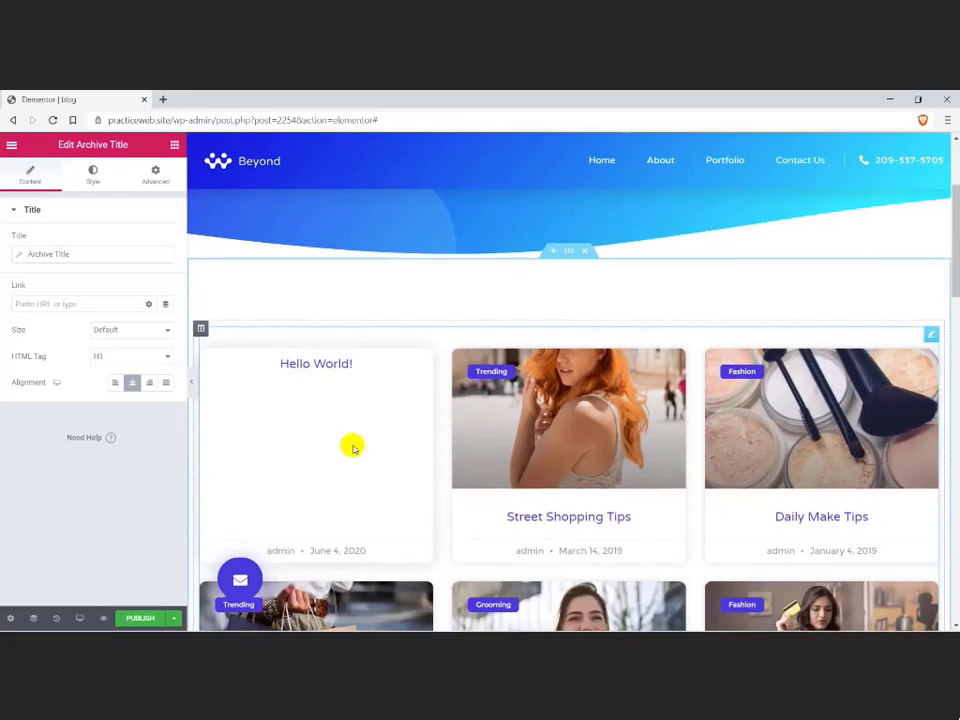
pyautogui.click(338, 397)
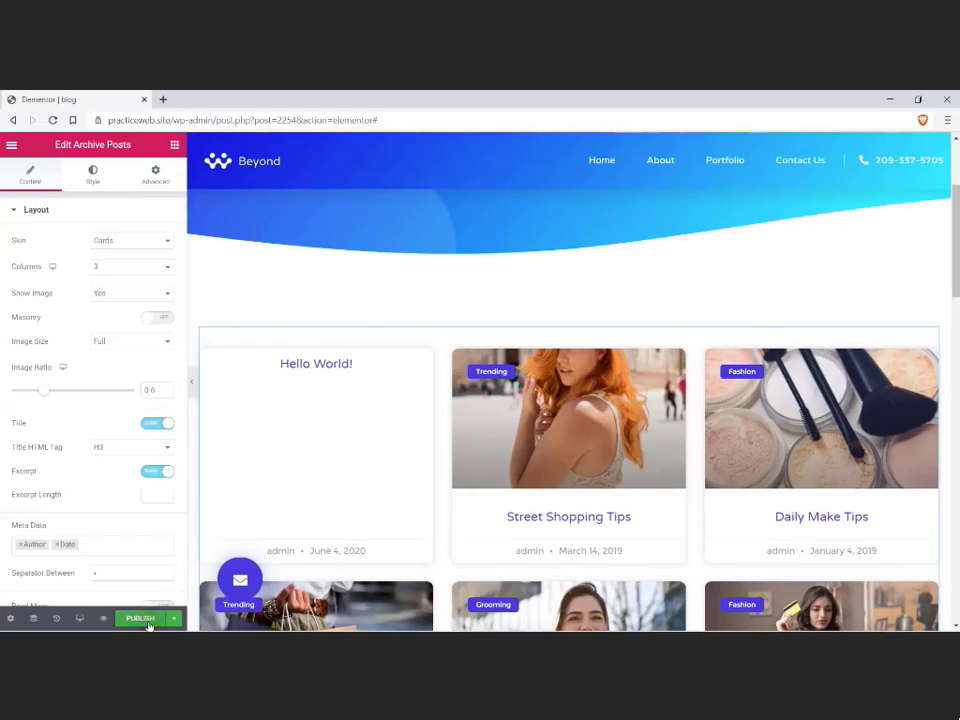
# Step: Publish the blog archive template with an Include All Archives display condition
pyautogui.click(146, 619)
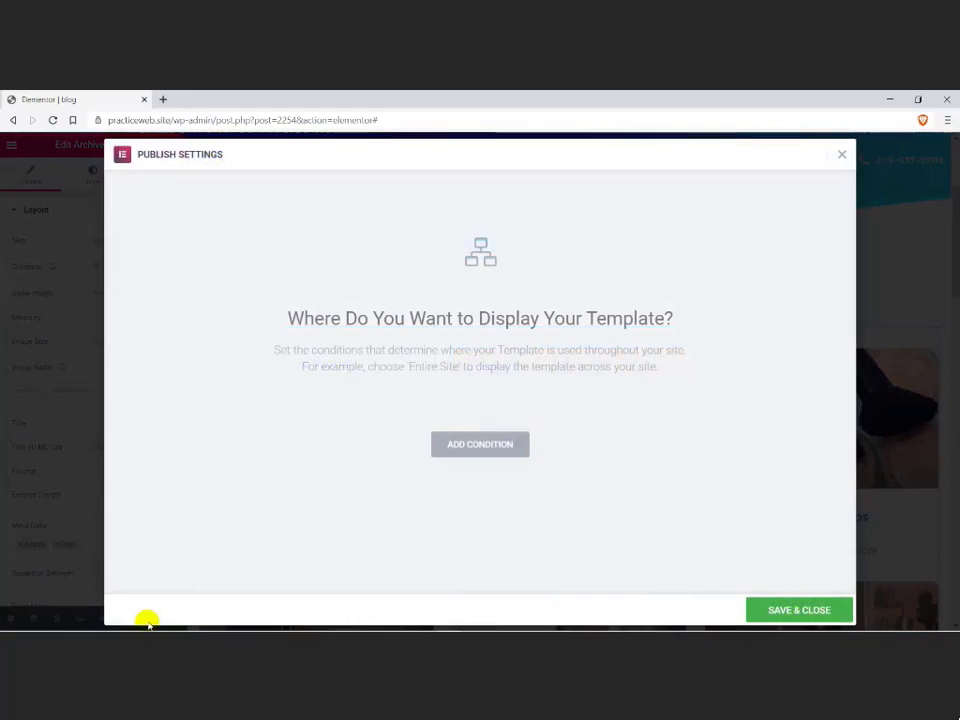
pyautogui.click(457, 442)
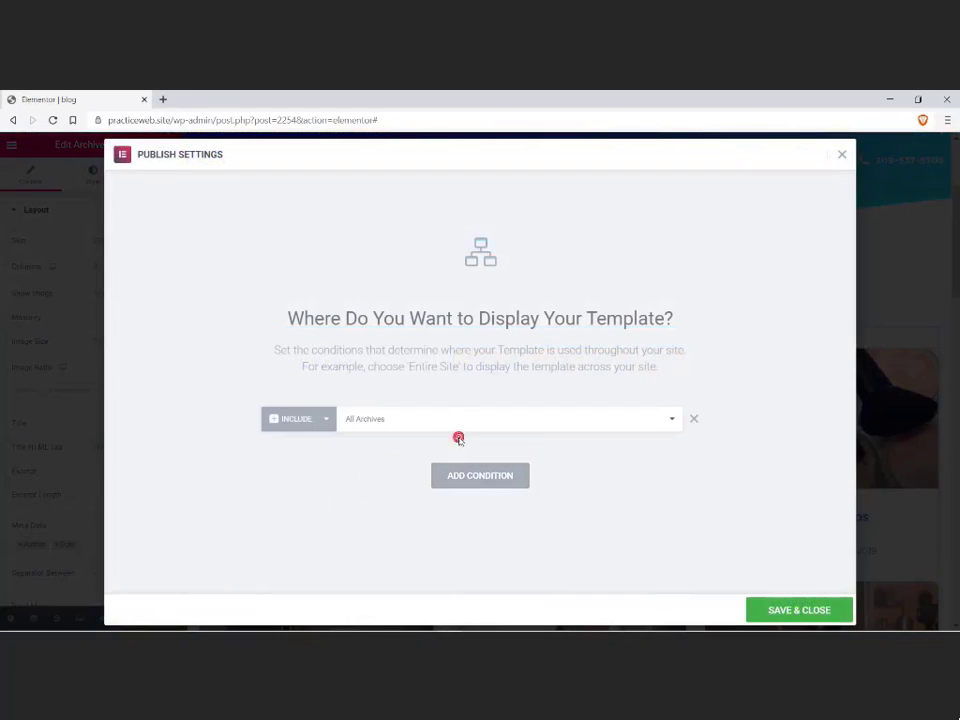
pyautogui.click(376, 429)
pyautogui.click(375, 429)
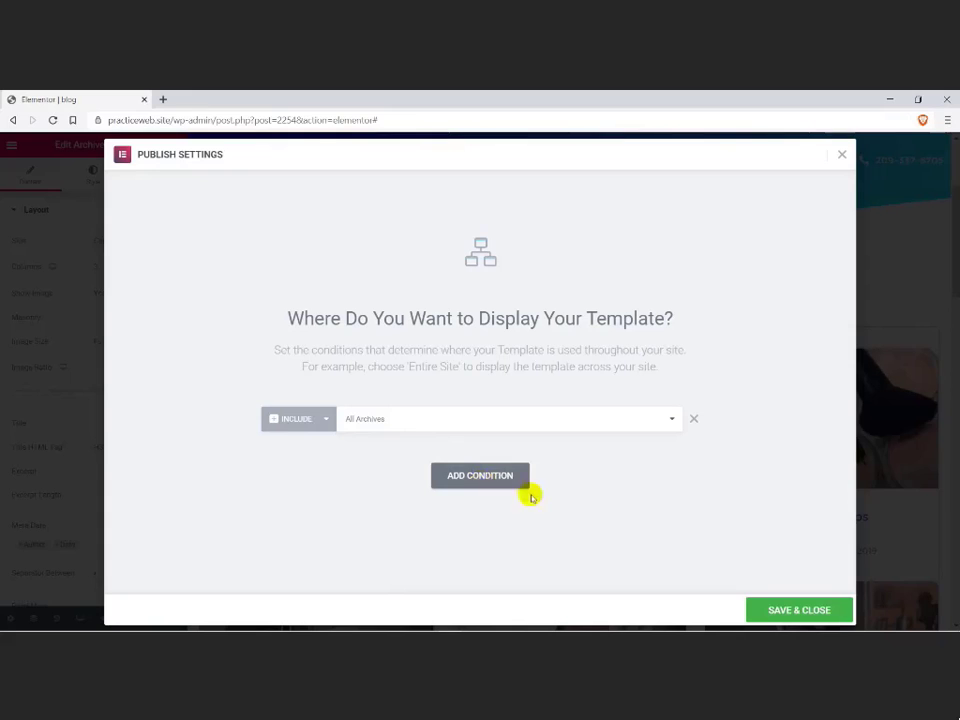
pyautogui.click(768, 608)
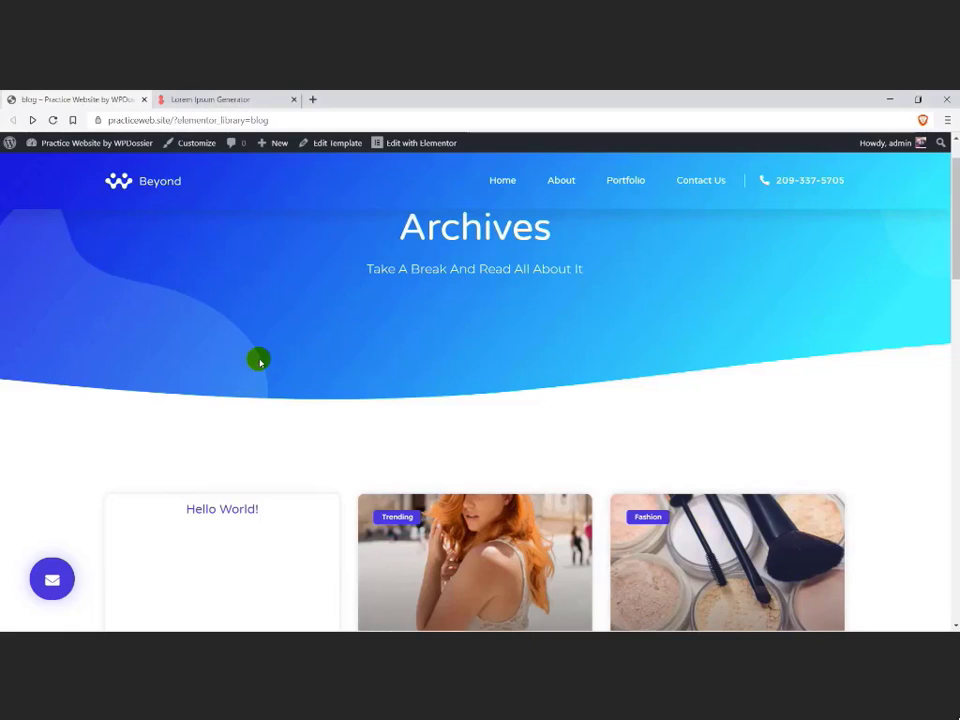
# Step: Go to the WordPress dashboard through the Elementor Finder and move all existing posts to the trash
pyautogui.hotkey('ctrl', 'e')
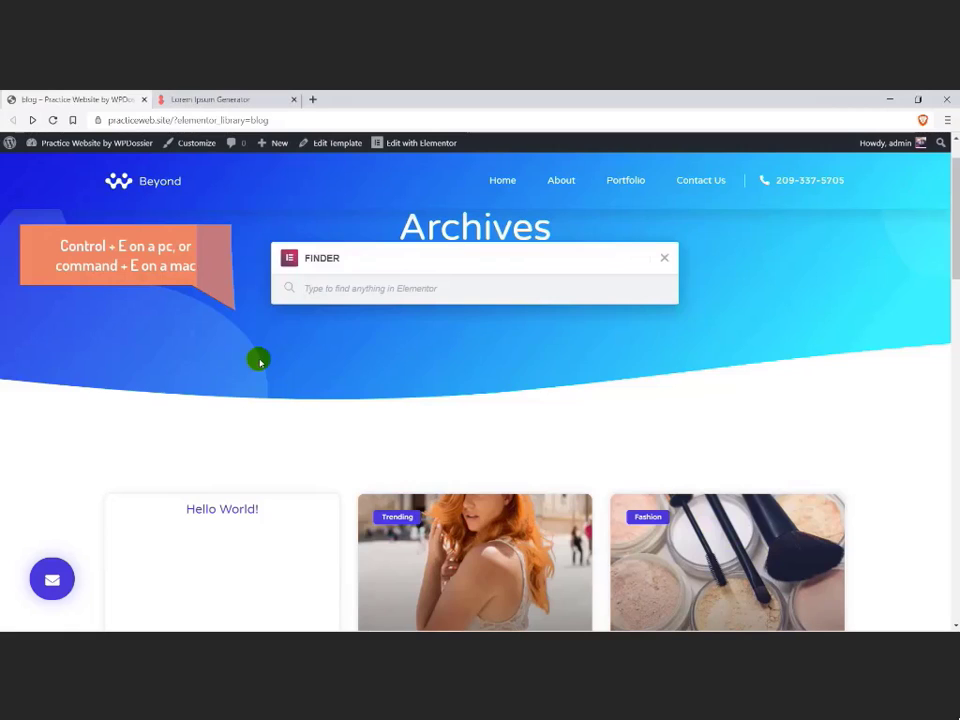
pyautogui.write('dash')
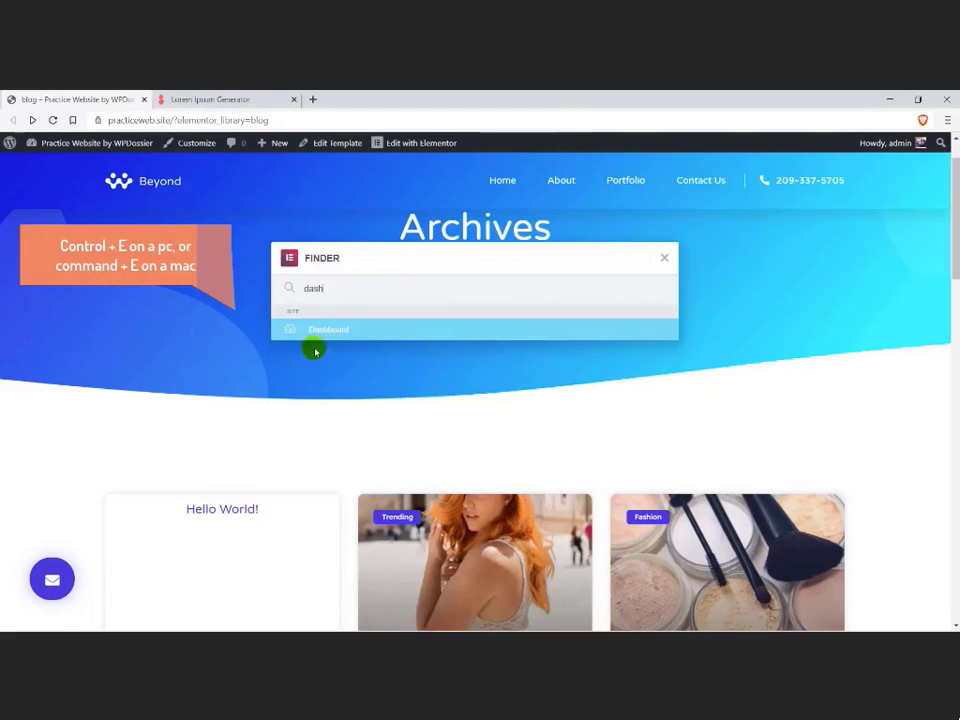
pyautogui.click(316, 336)
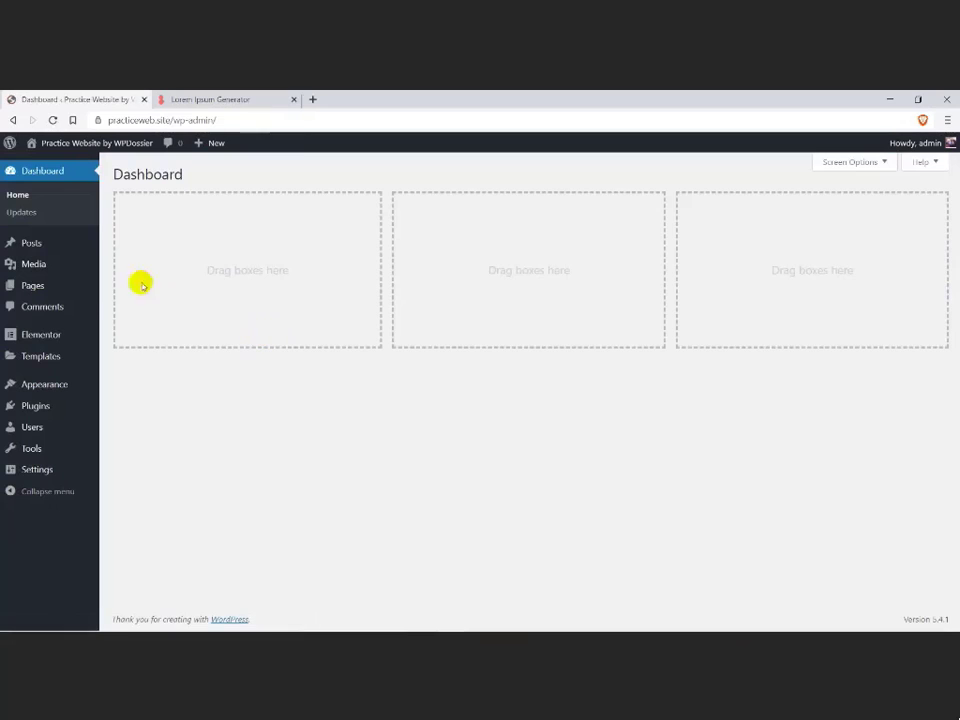
pyautogui.click(30, 246)
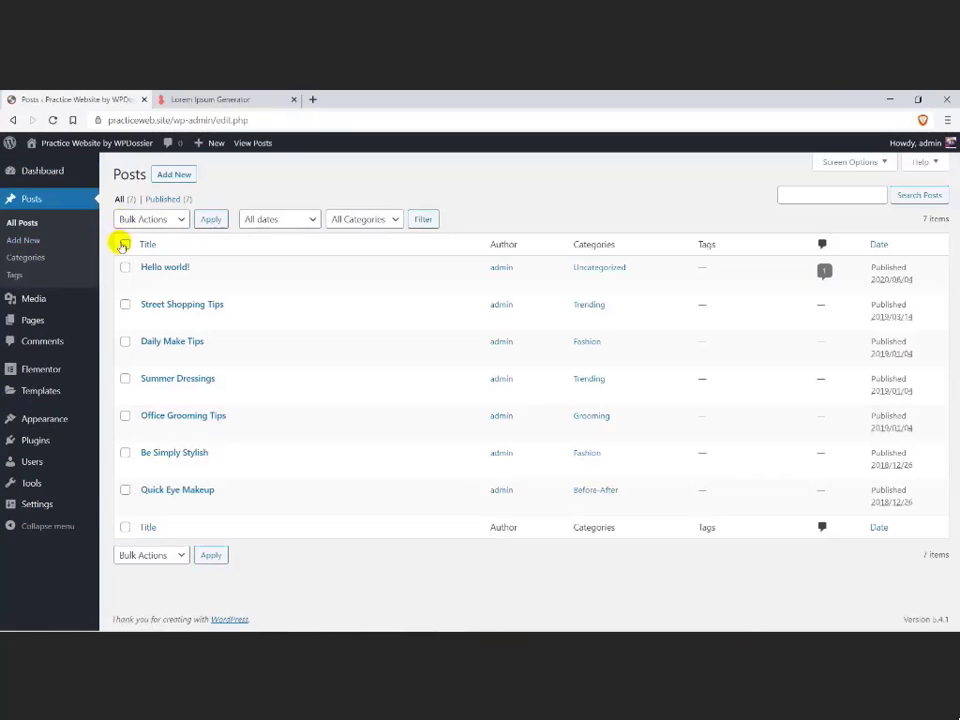
pyautogui.click(150, 219)
pyautogui.click(146, 259)
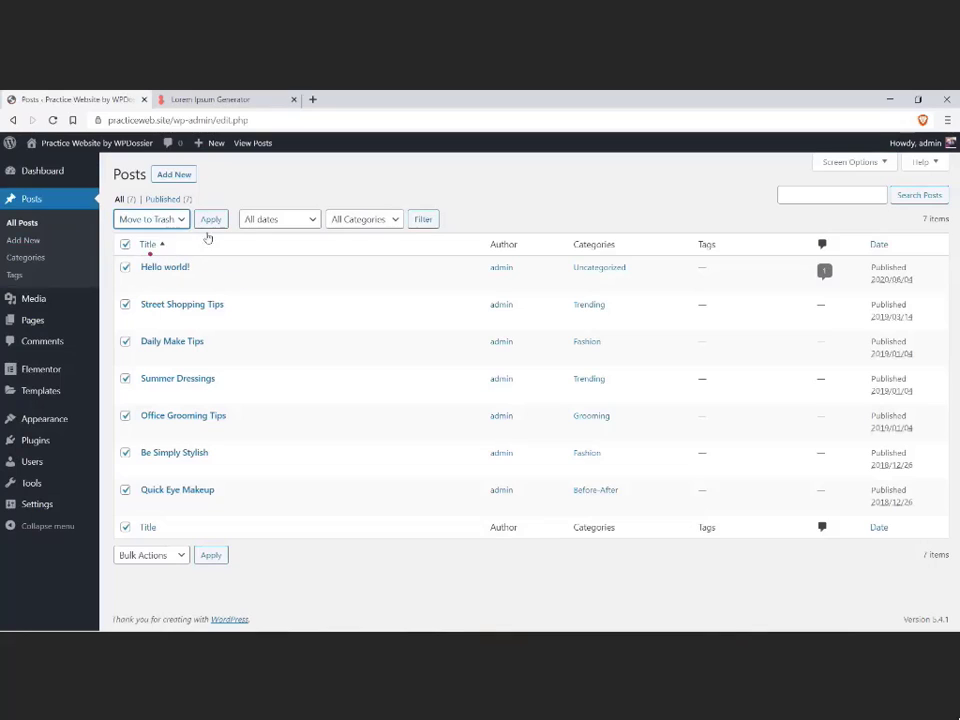
pyautogui.click(210, 221)
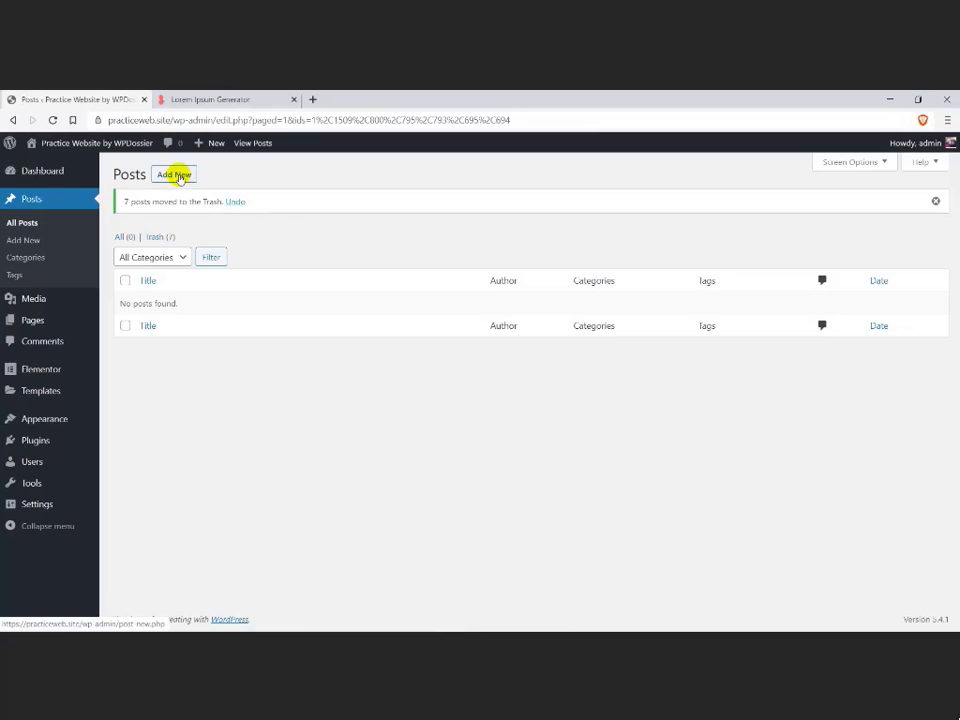
# Step: Create a post titled "New post" and fill its body with five paragraphs copied from the Lorem Ipsum Generator page
pyautogui.click(176, 175)
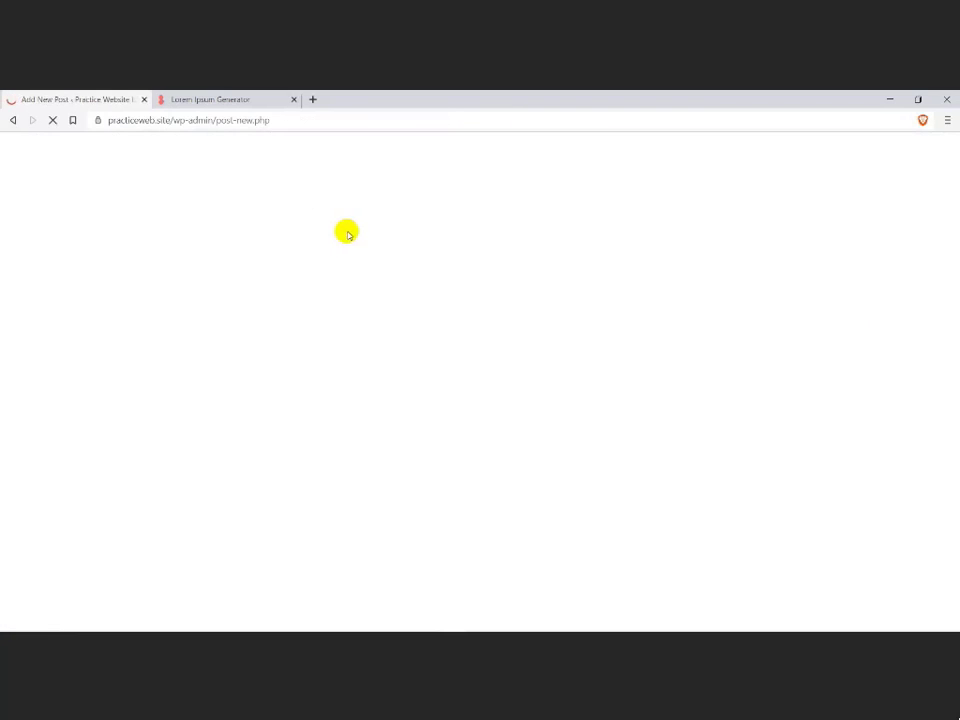
pyautogui.write('New post')
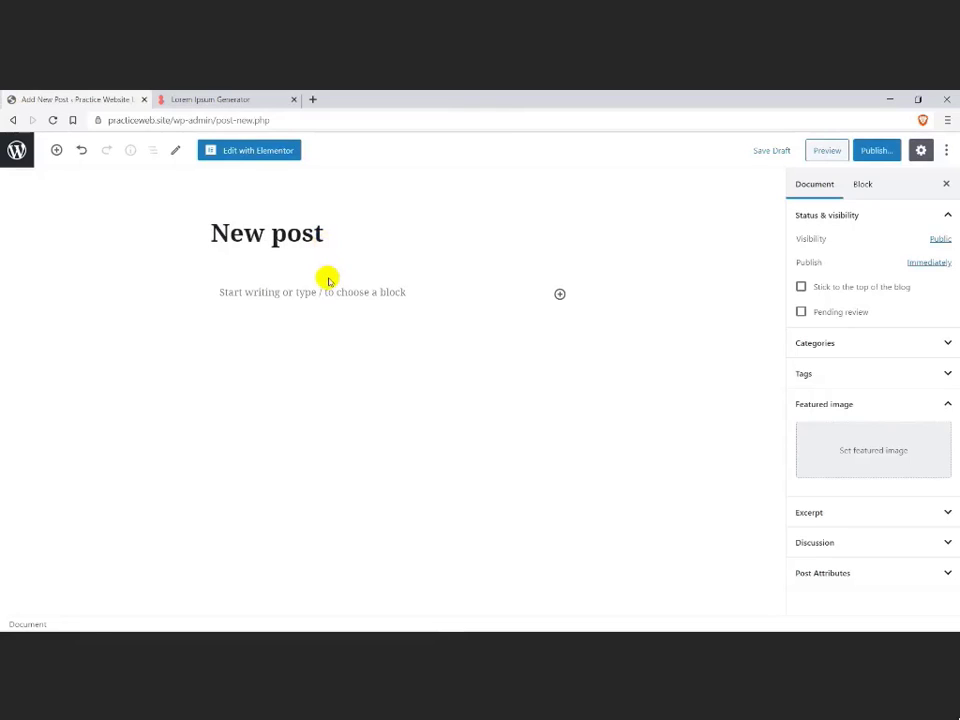
pyautogui.click(332, 290)
pyautogui.click(242, 100)
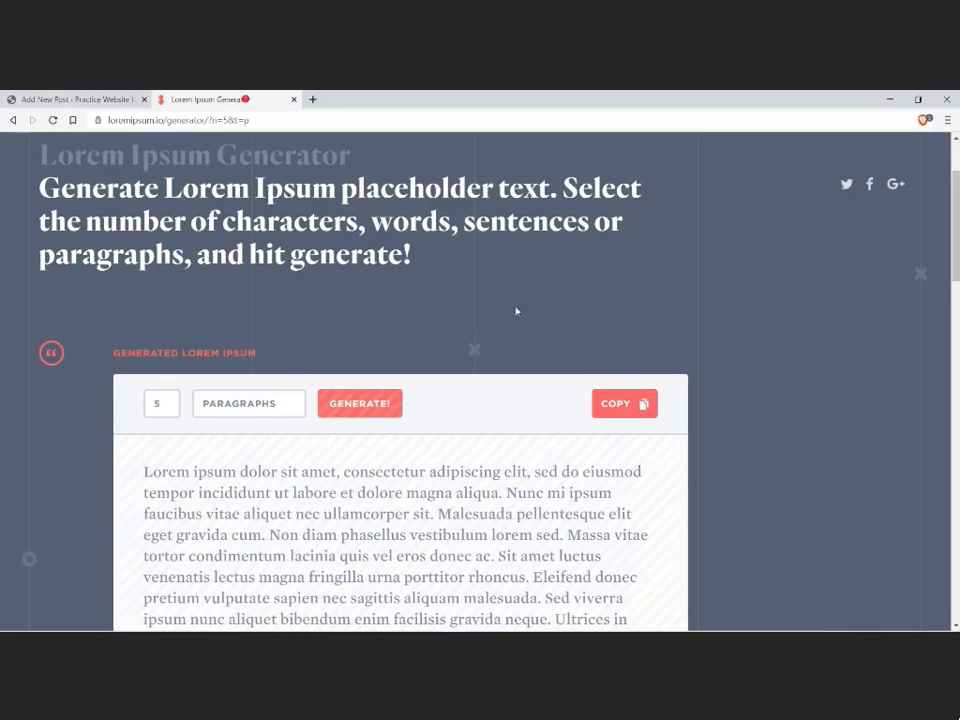
pyautogui.click(617, 403)
pyautogui.click(133, 100)
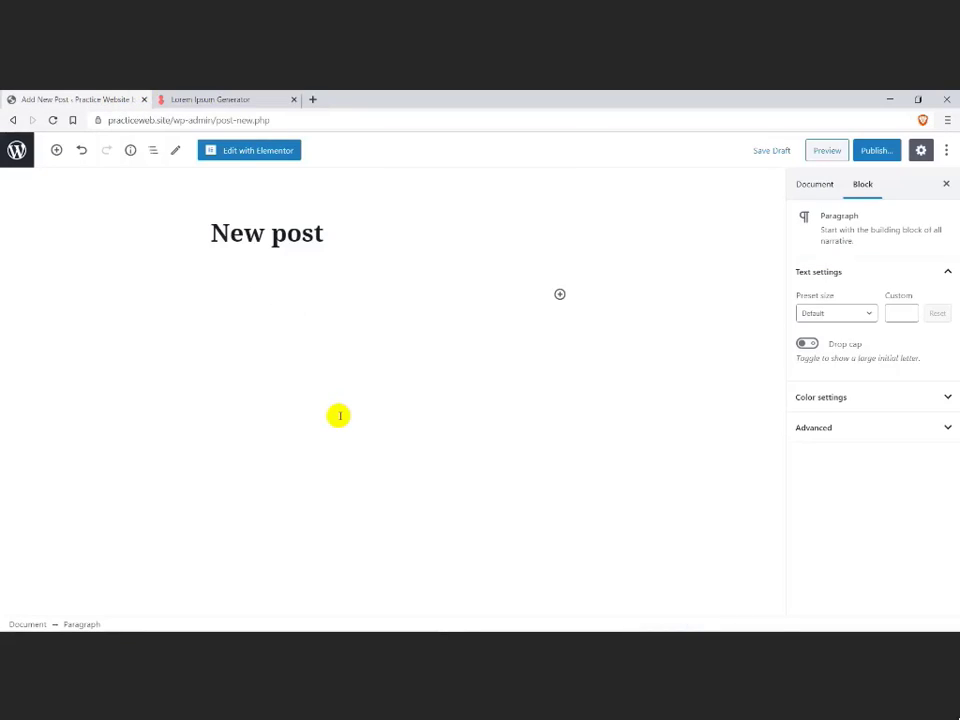
pyautogui.hotkey('ctrl', 'v')
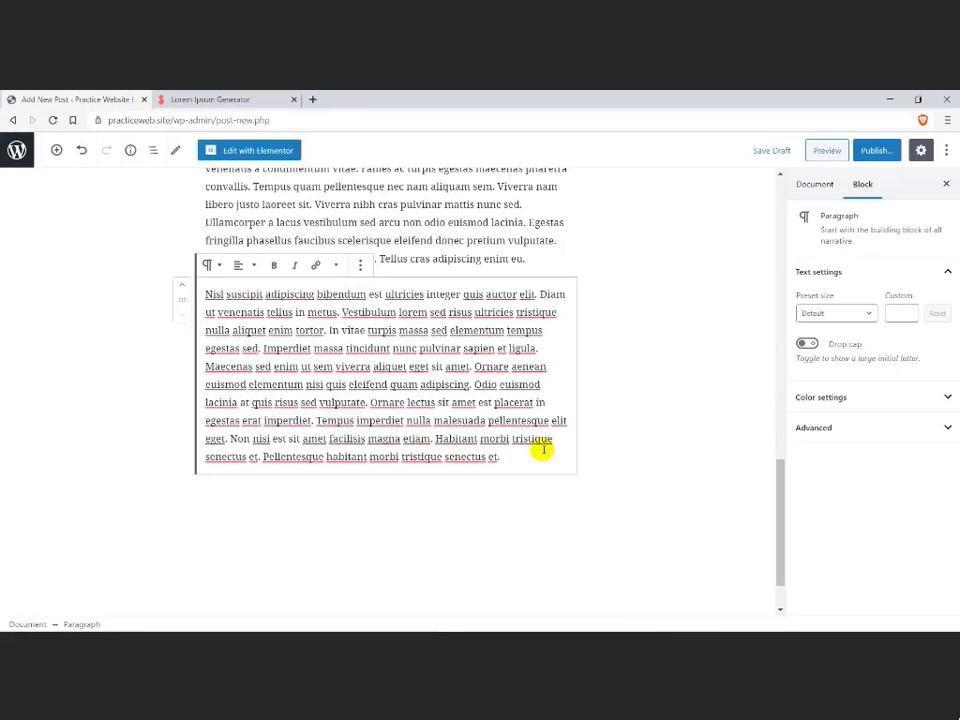
# Step: Set CTA-News.png from the media library as the post's featured image
pyautogui.click(816, 185)
pyautogui.click(856, 445)
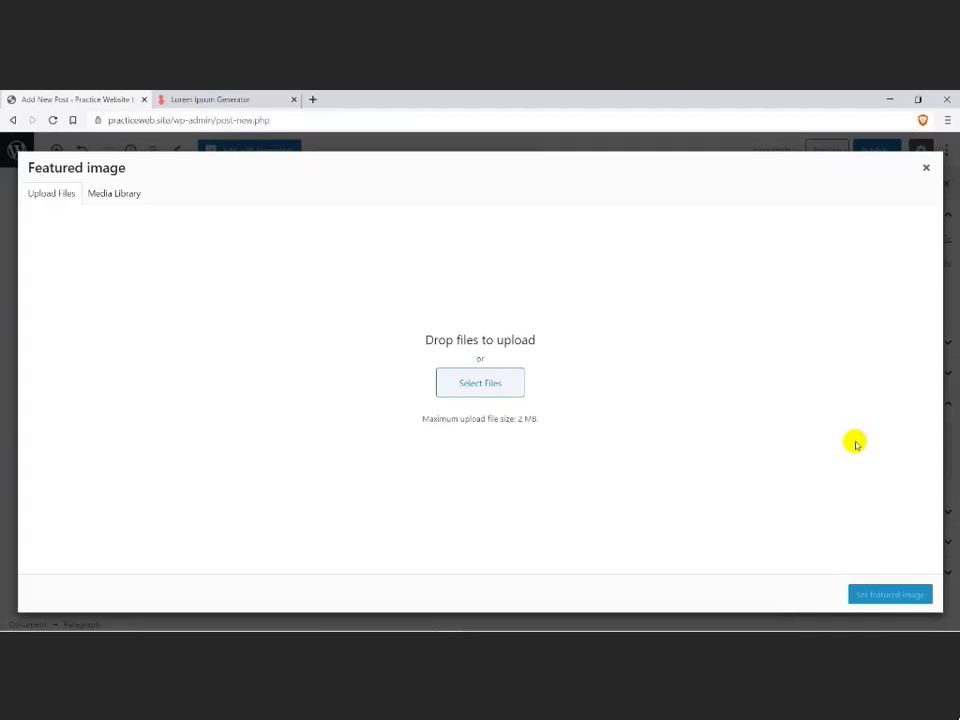
pyautogui.click(134, 194)
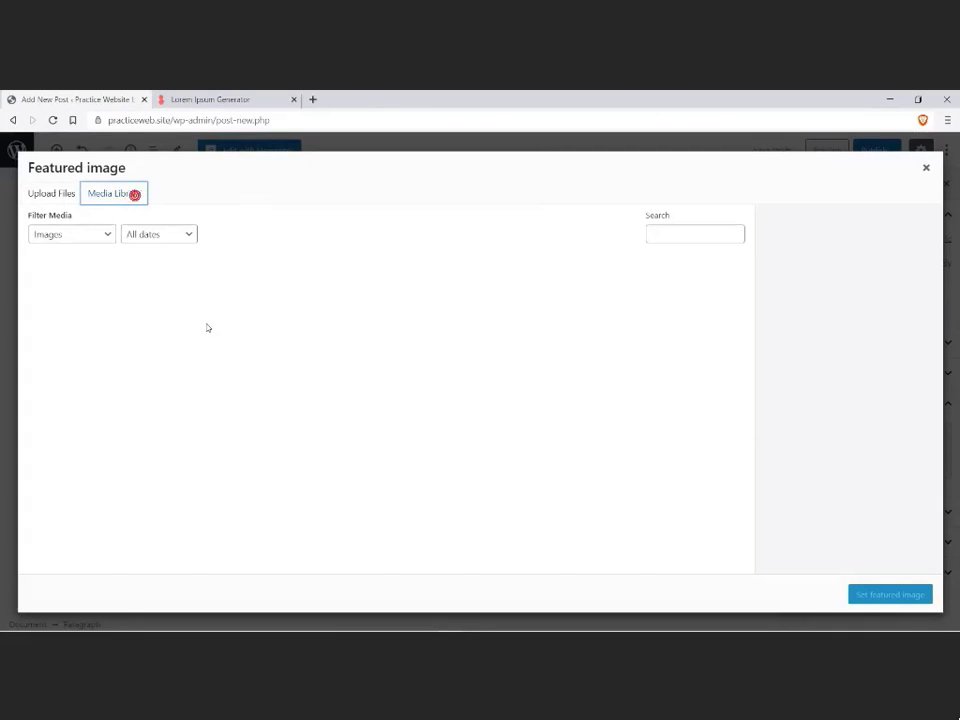
pyautogui.click(156, 294)
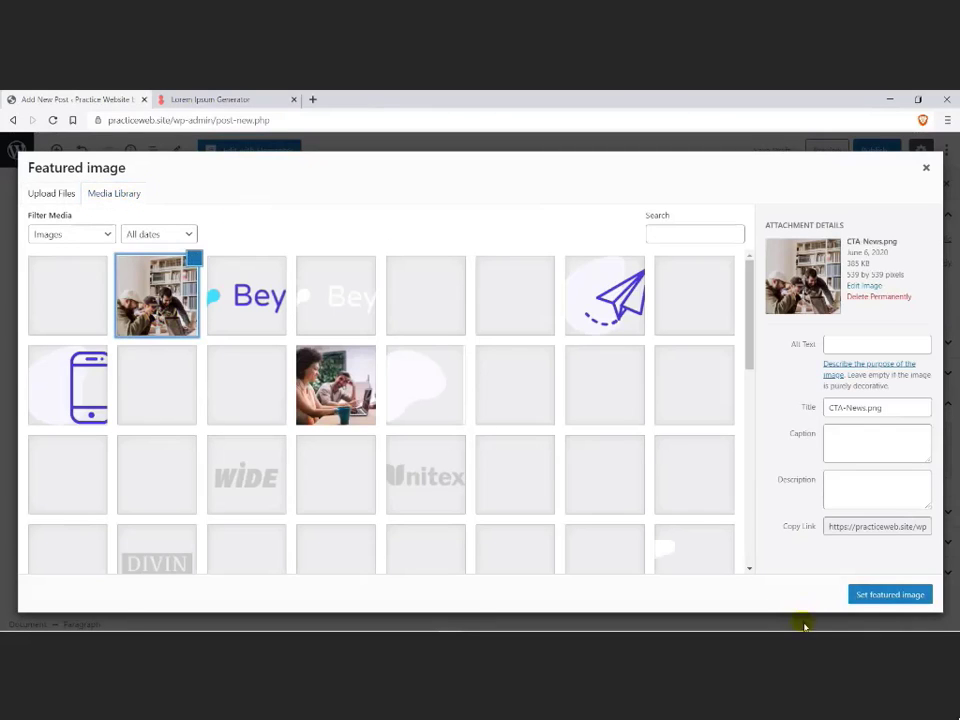
pyautogui.click(879, 598)
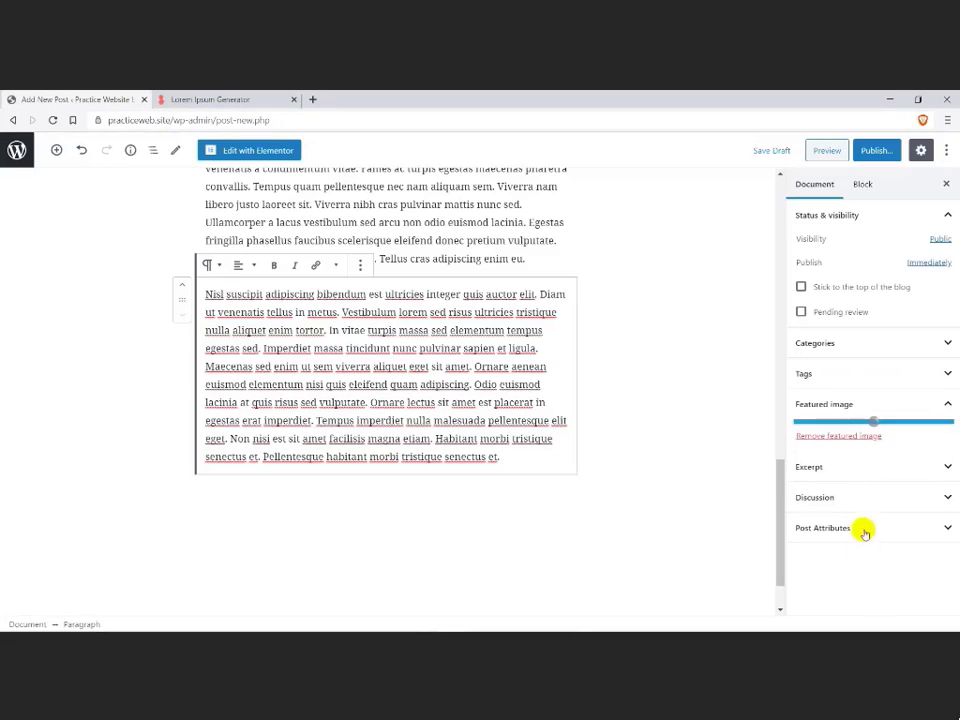
# Step: Add a new category named "Blog" to the post without a parent category
pyautogui.click(846, 343)
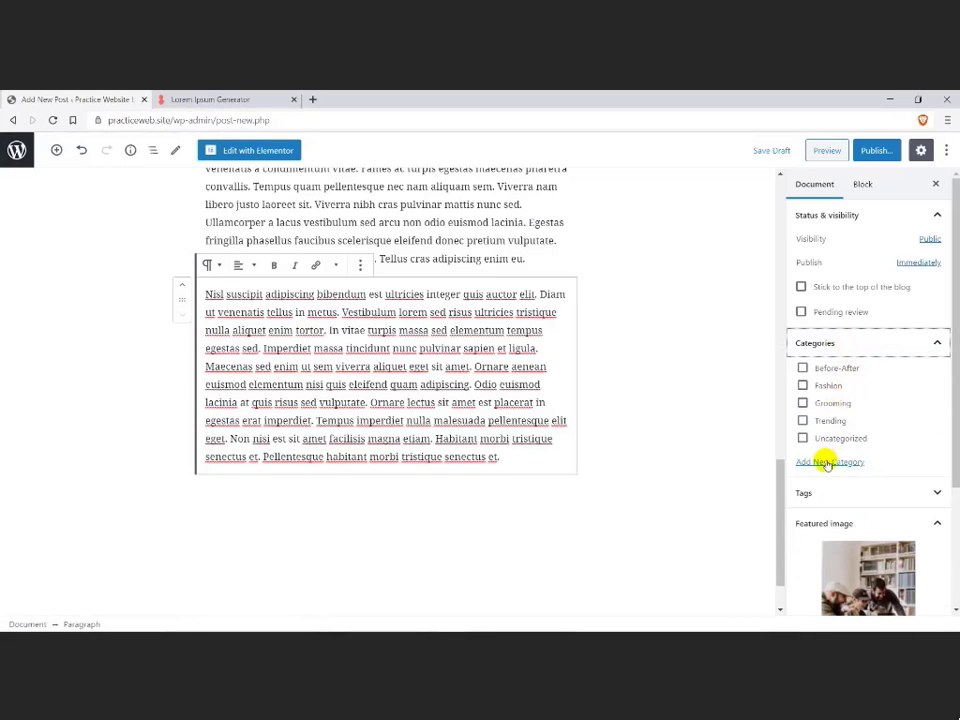
pyautogui.click(826, 463)
pyautogui.click(823, 499)
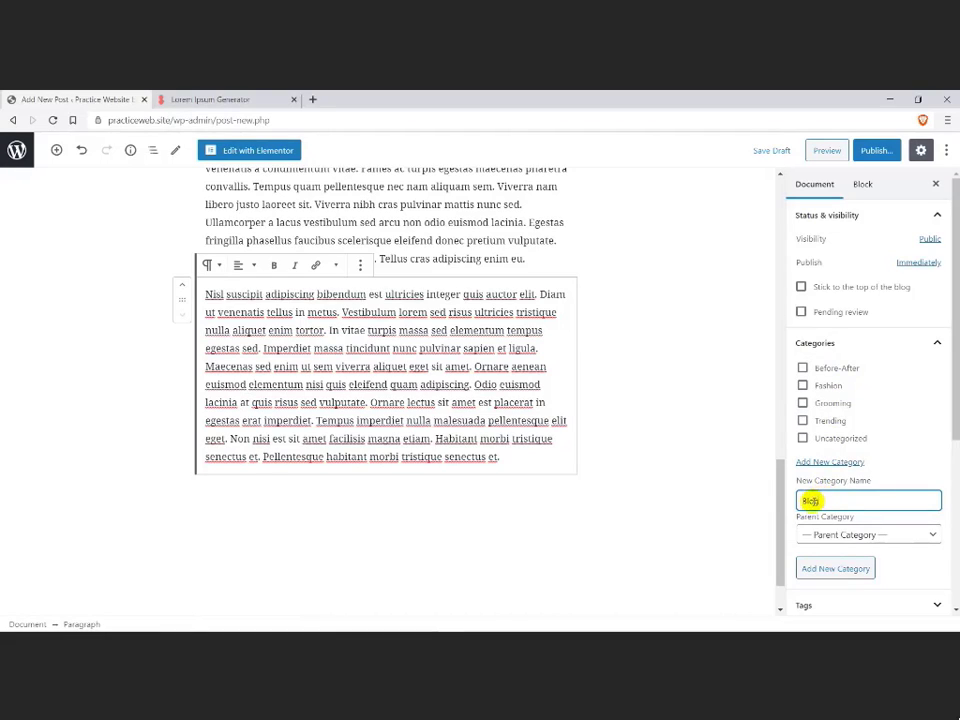
pyautogui.write('Blog')
pyautogui.click(826, 568)
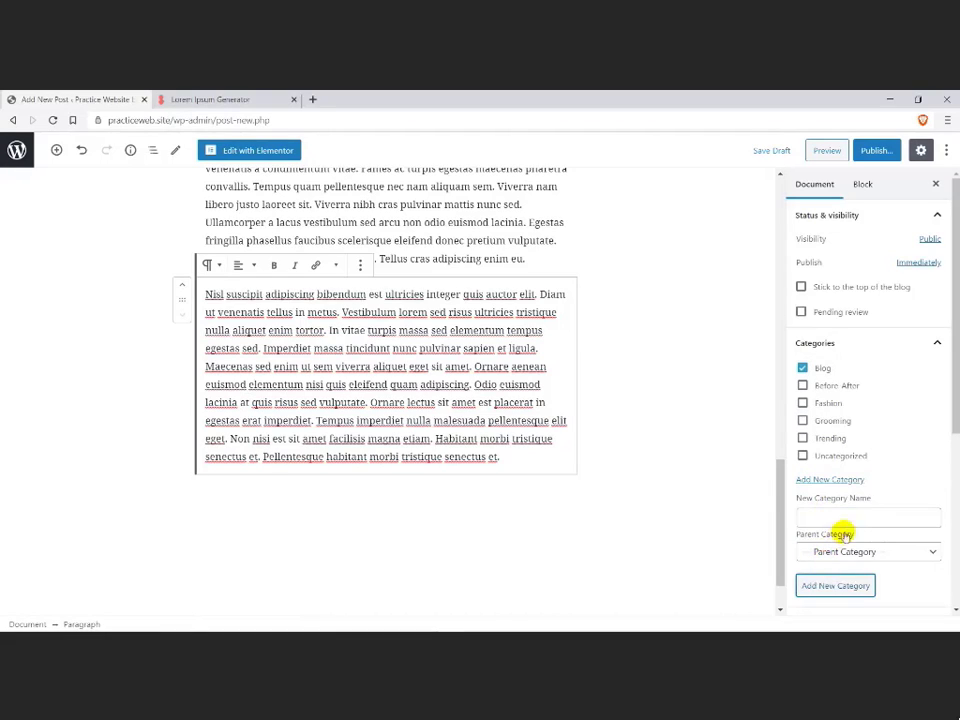
# Step: Publish the new post with public visibility and return to the beginning of its content
pyautogui.click(874, 150)
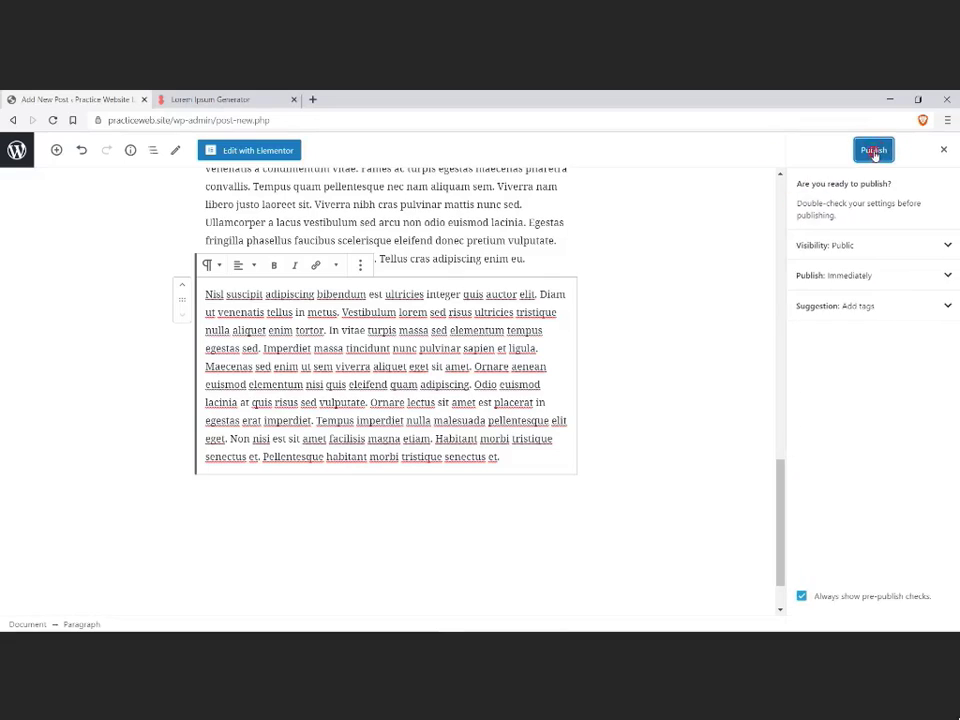
pyautogui.click(874, 150)
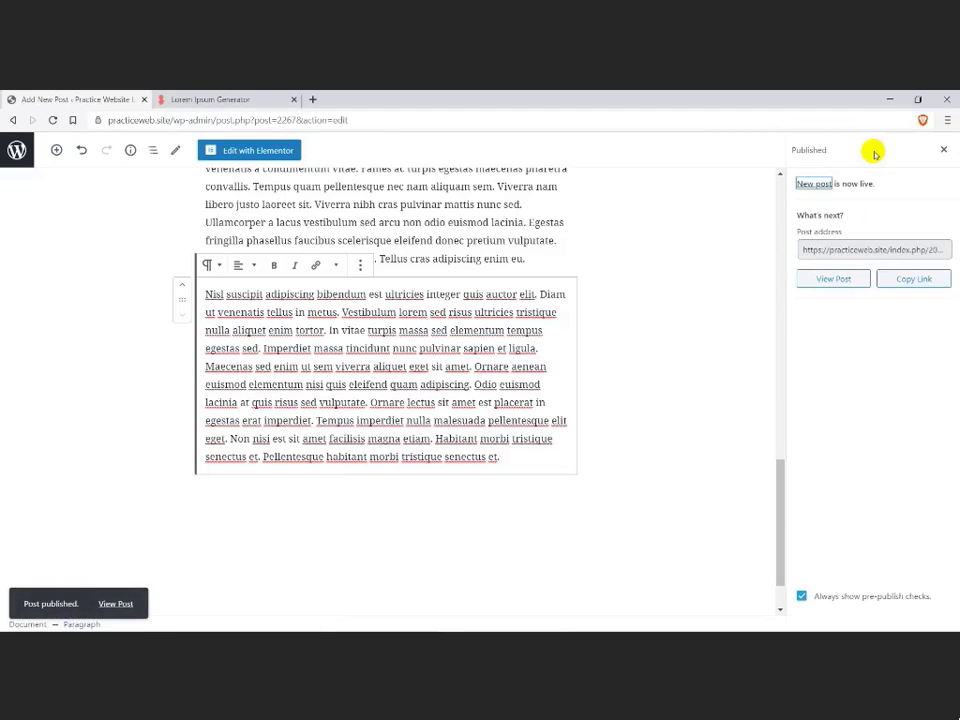
pyautogui.scroll(10, 156, 304)
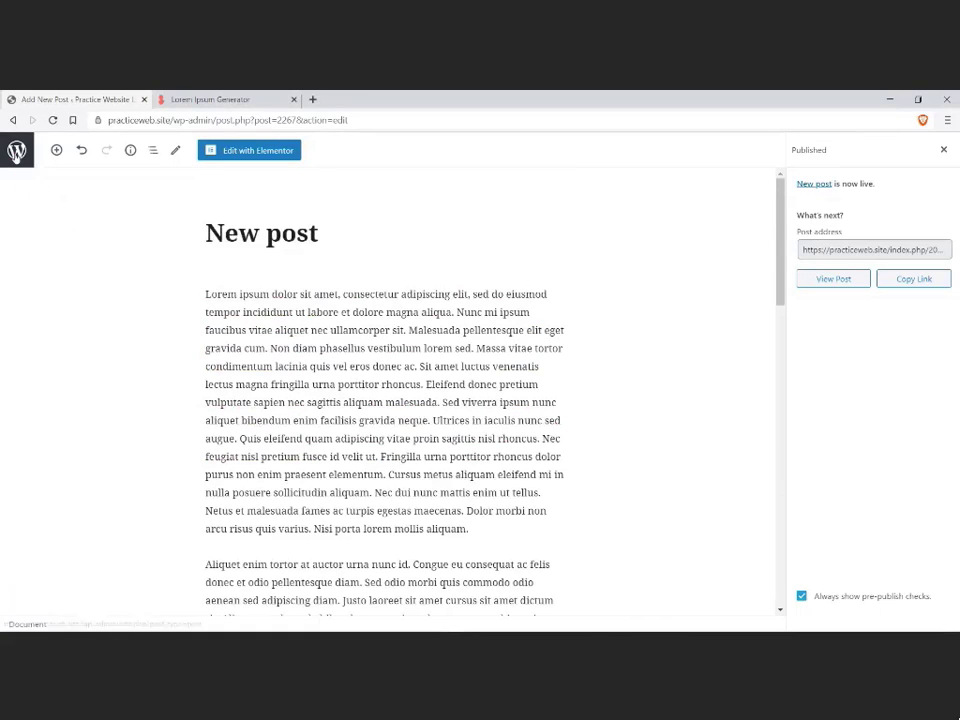
# Step: Start a new post from the posts list and title it "Another Post"
pyautogui.click(16, 150)
pyautogui.click(174, 176)
pyautogui.write('Another Post')
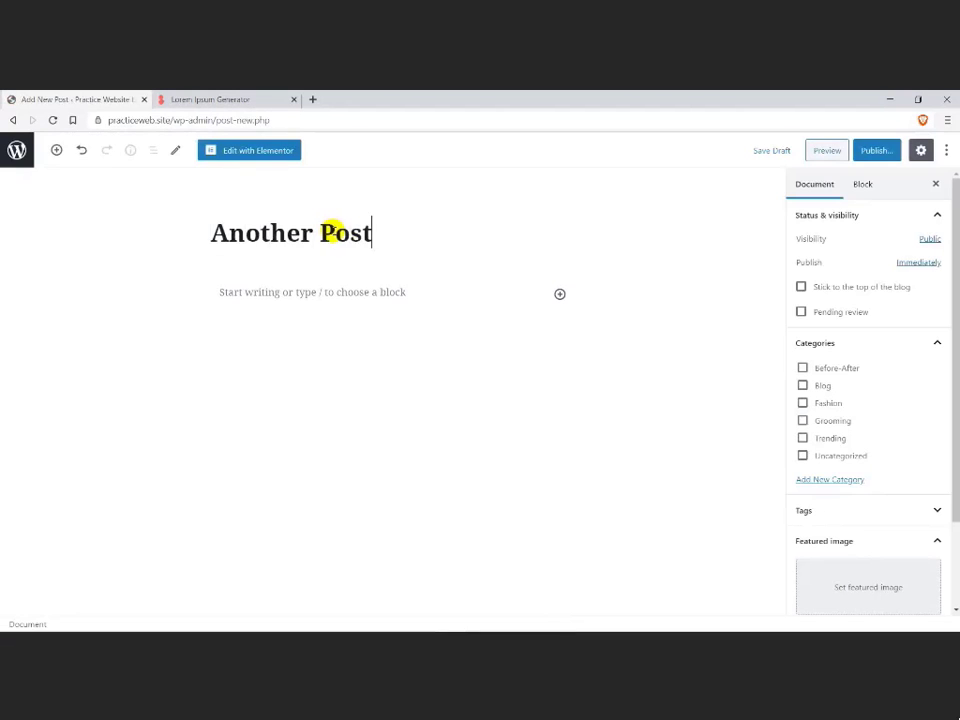
# Step: Fill the body of "Another Post" with four paragraphs generated on the Lorem Ipsum Generator page
pyautogui.click(216, 101)
pyautogui.moveTo(168, 403); pyautogui.dragTo(152, 402)
pyautogui.write('4')
pyautogui.click(328, 411)
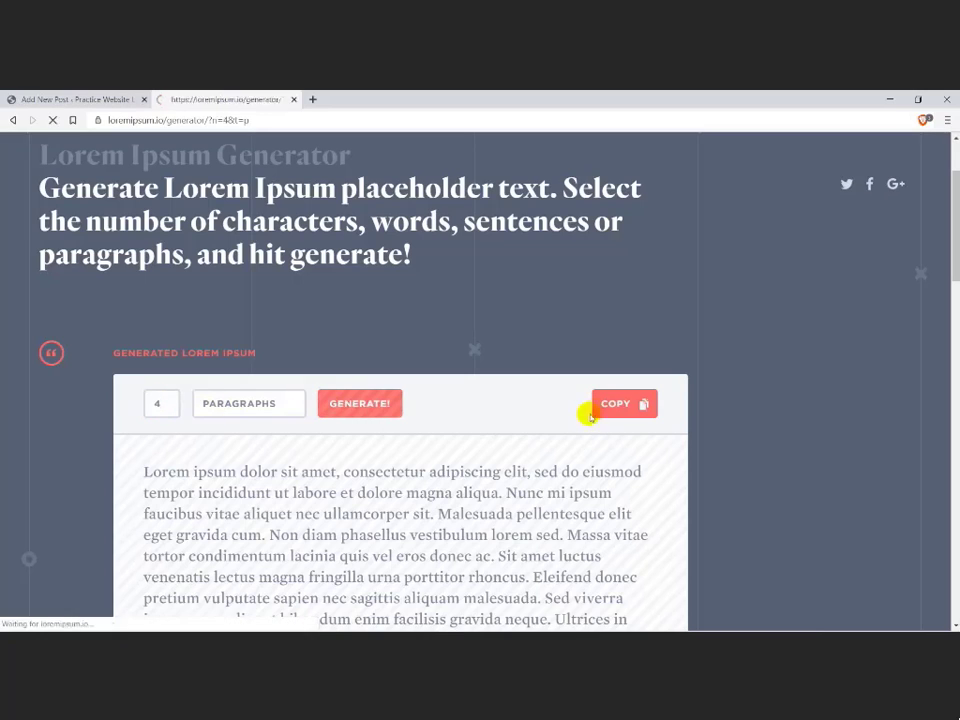
pyautogui.click(90, 99)
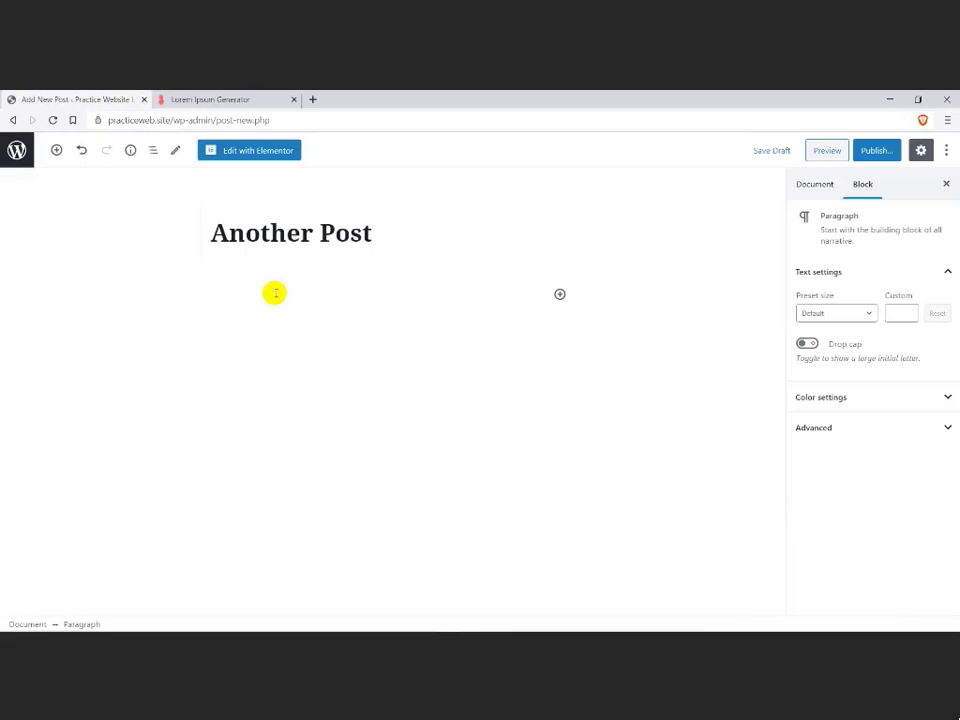
pyautogui.click(274, 291)
pyautogui.hotkey('ctrl', 'v')
# Step: Publish "Another Post" in the Blog category with CTA-Our-Clients.png from the media library as its featured image
pyautogui.click(814, 184)
pyautogui.click(843, 578)
pyautogui.click(336, 384)
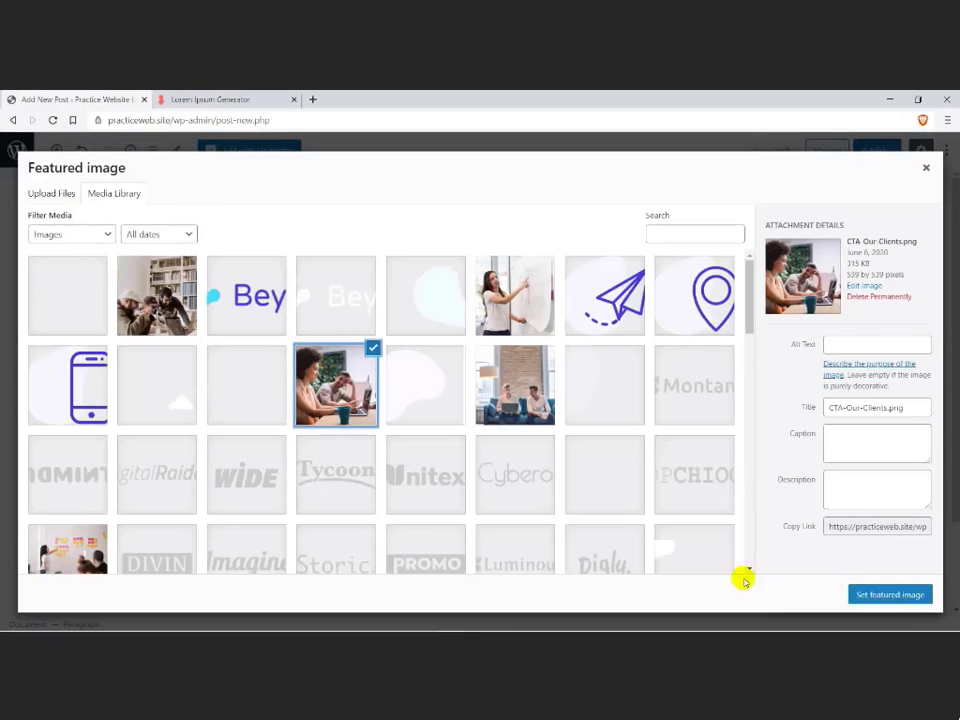
pyautogui.click(887, 594)
pyautogui.click(870, 150)
pyautogui.click(866, 154)
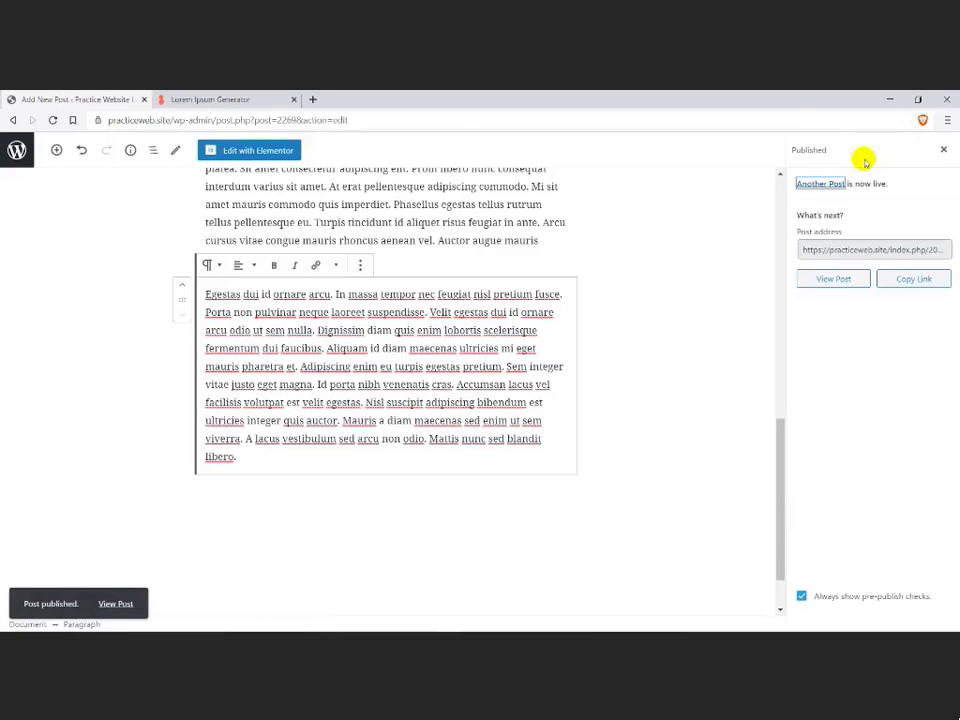
# Step: Start a new post from the posts list and title it "Add Post 2"
pyautogui.click(17, 150)
pyautogui.click(172, 174)
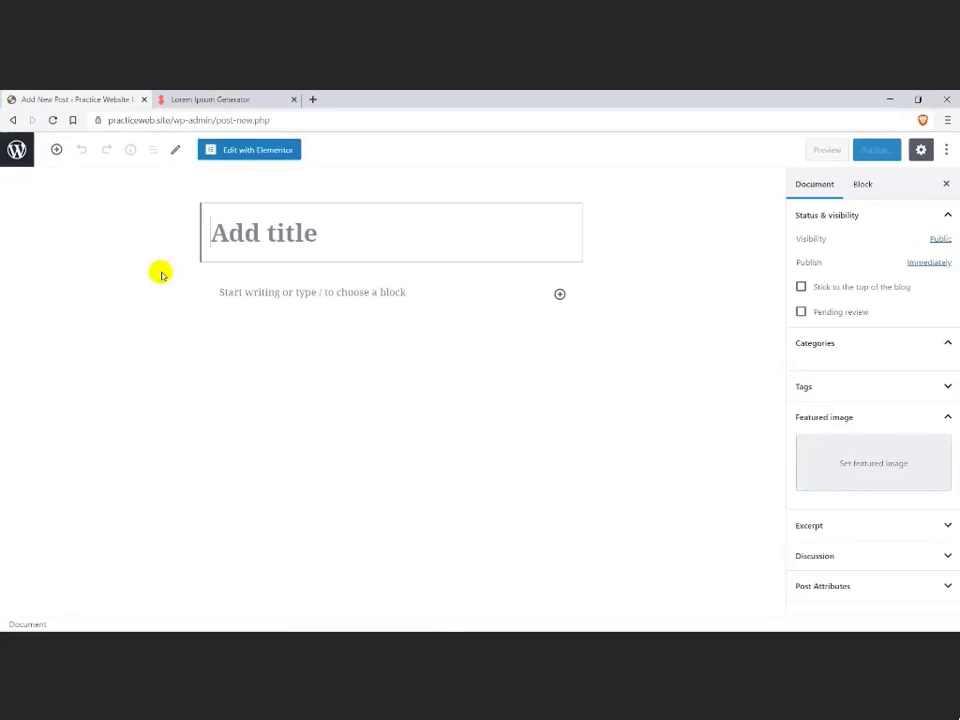
pyautogui.write('Add Post 2')
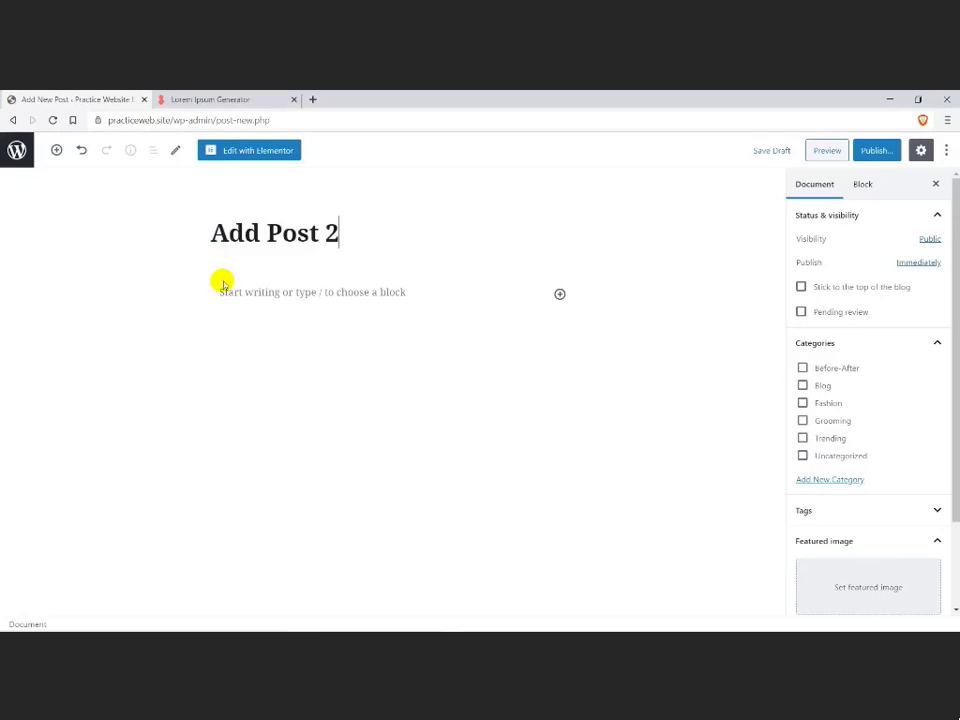
# Step: Fill the body of "Add Post 2" with three paragraphs generated on the Lorem Ipsum Generator page
pyautogui.click(212, 100)
pyautogui.doubleClick(162, 527)
pyautogui.write('3')
pyautogui.click(345, 525)
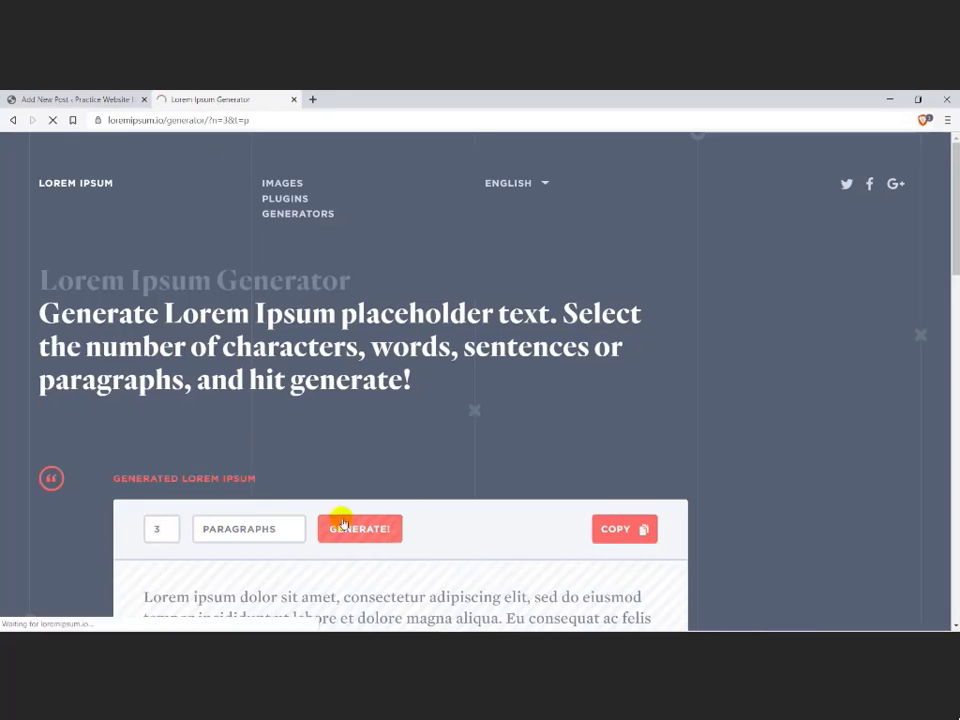
pyautogui.click(612, 528)
pyautogui.click(76, 100)
pyautogui.click(240, 312)
pyautogui.hotkey('ctrl', 'v')
# Step: Publish "Add Post 2" in the Blog category with the photo of two men on a blue sofa as its featured image
pyautogui.click(825, 182)
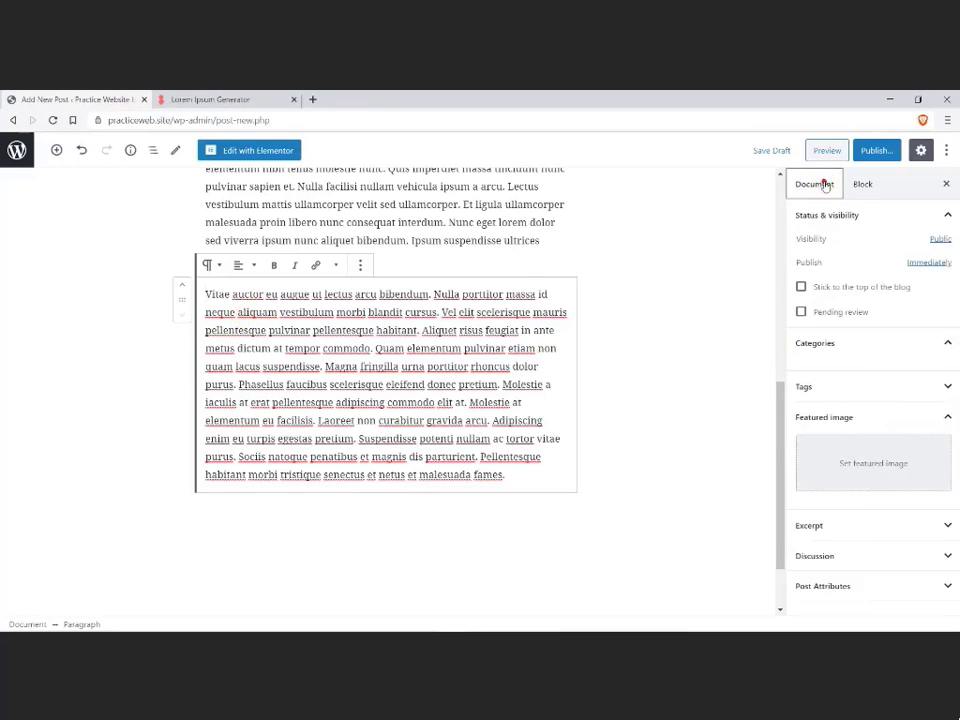
pyautogui.click(831, 568)
pyautogui.click(512, 383)
pyautogui.click(877, 595)
pyautogui.click(802, 385)
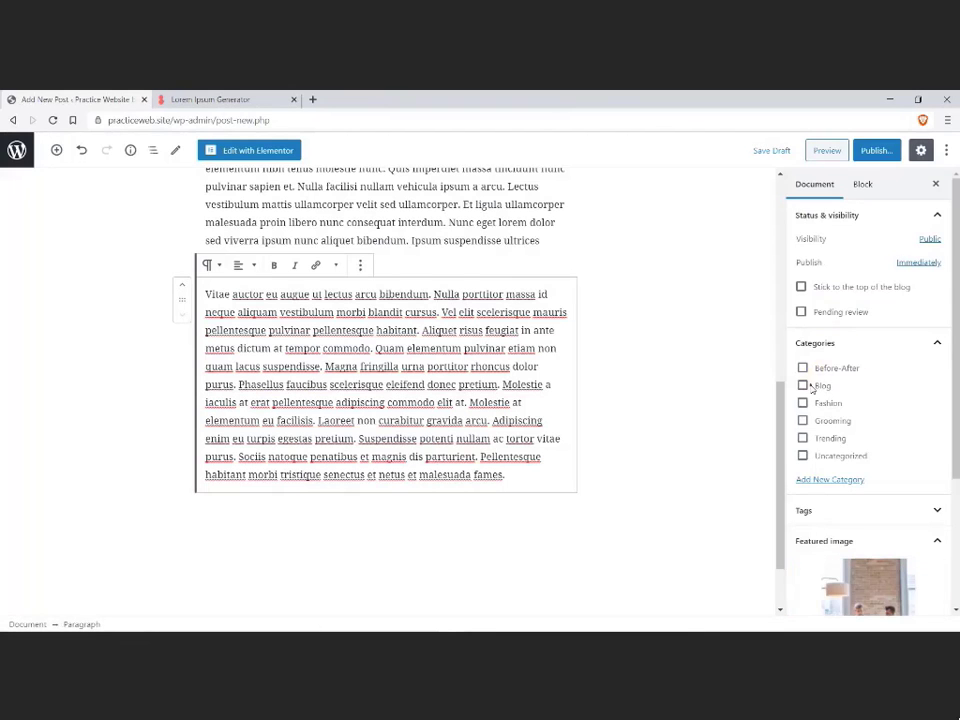
pyautogui.click(874, 150)
pyautogui.click(870, 150)
# Step: Start a new post from the posts list and title it "Post number 3"
pyautogui.click(13, 120)
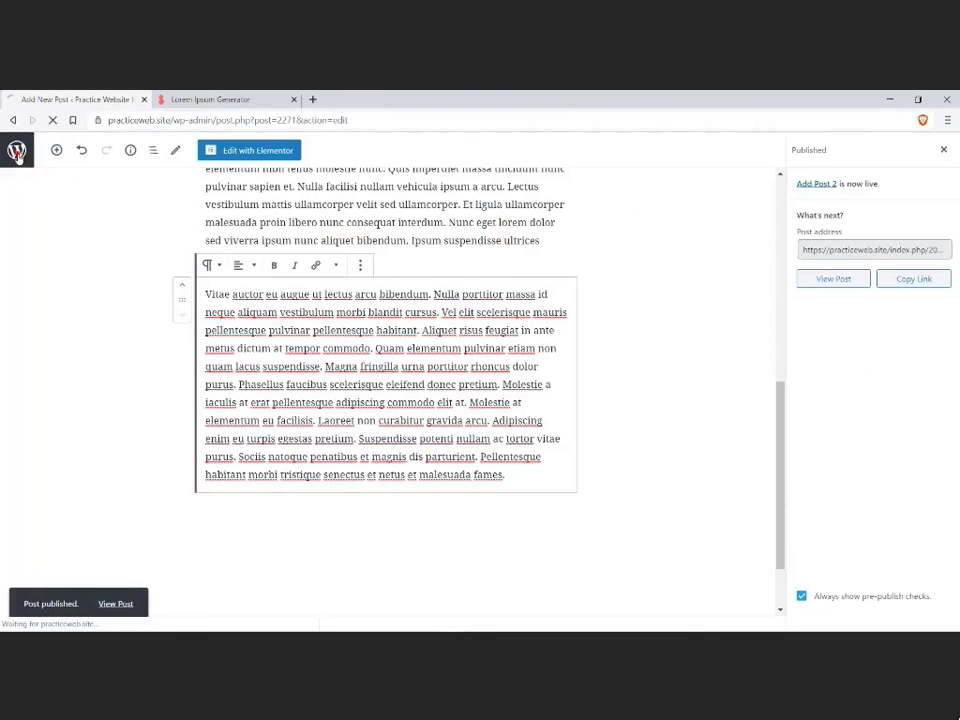
pyautogui.click(174, 177)
pyautogui.write('Post')
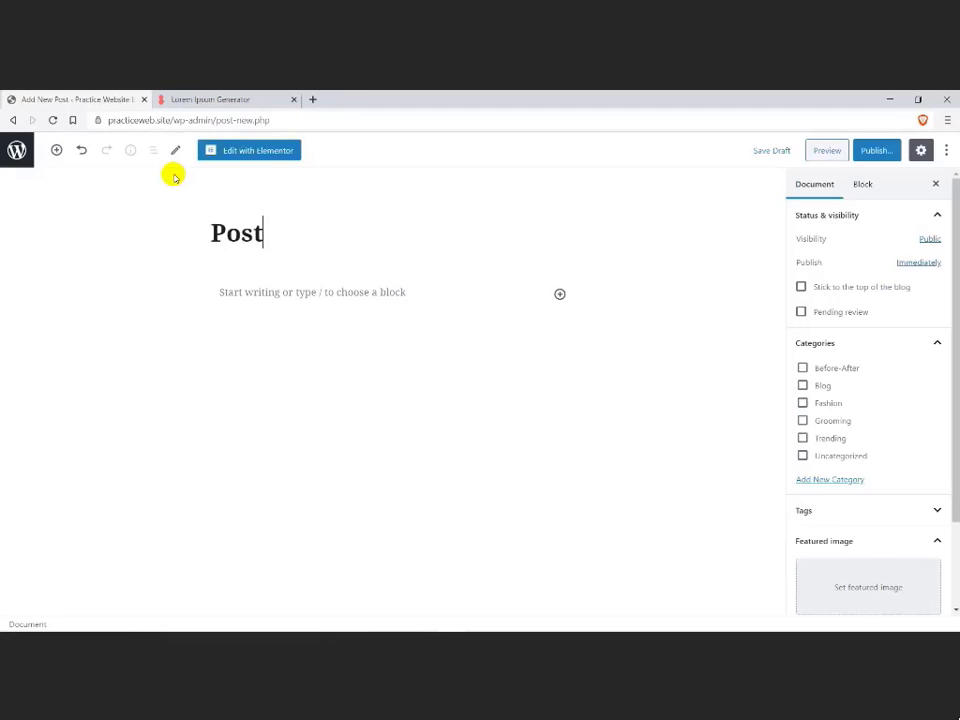
pyautogui.write(' number 3')
# Step: Fill the body of "Post number 3" with six paragraphs generated on the Lorem Ipsum Generator page
pyautogui.click(161, 99)
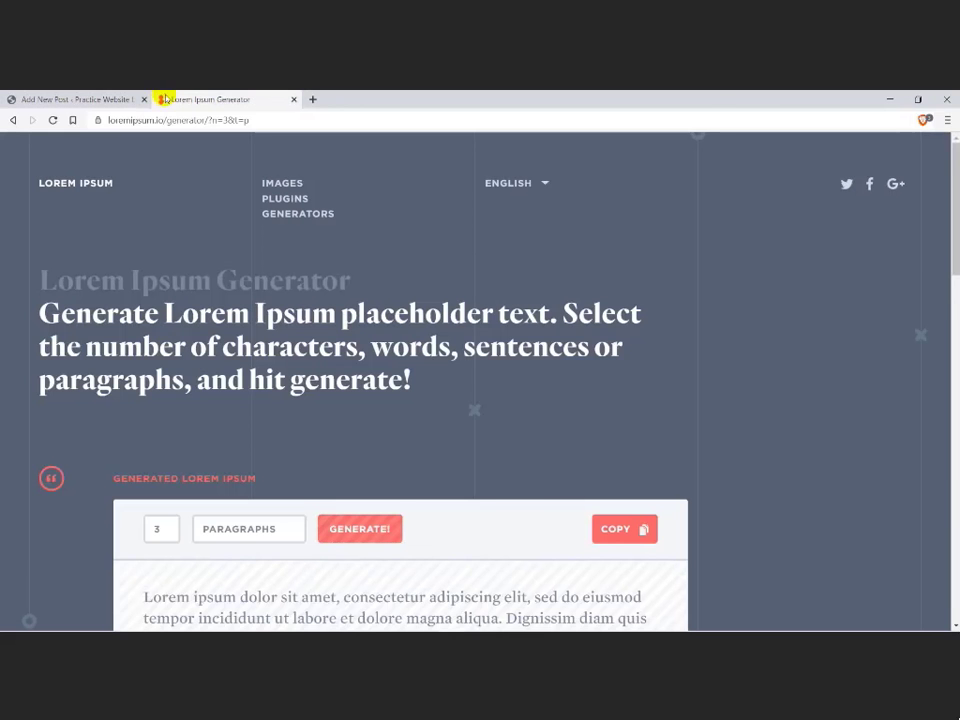
pyautogui.scroll(-2, 162, 401)
pyautogui.doubleClick(164, 402)
pyautogui.write('6')
pyautogui.click(341, 407)
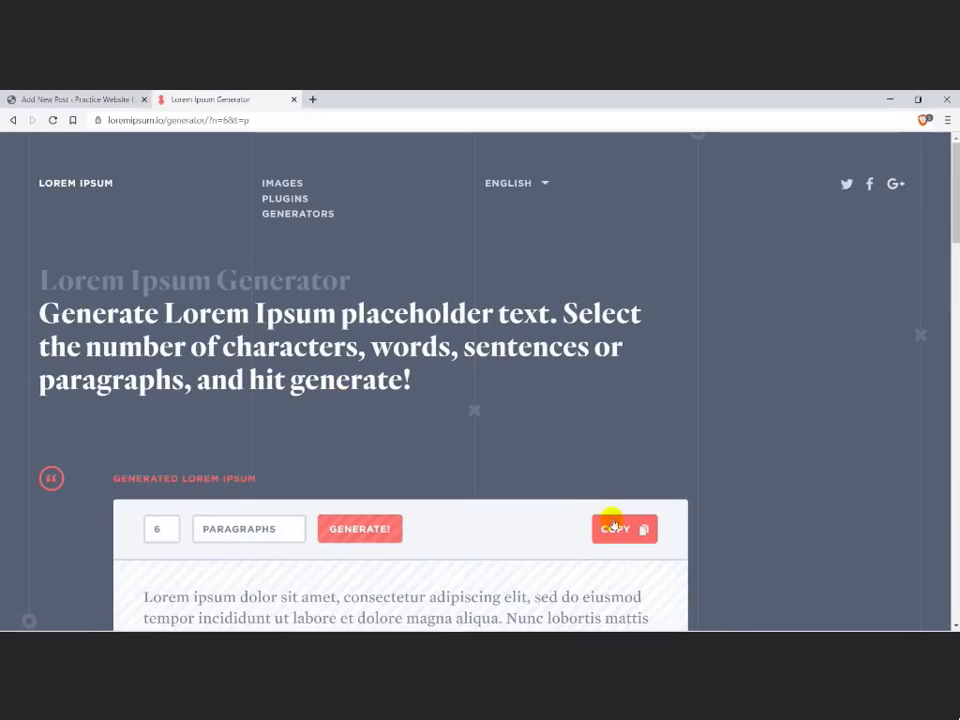
pyautogui.click(613, 522)
pyautogui.click(75, 99)
pyautogui.click(215, 290)
pyautogui.hotkey('ctrl', 'v')
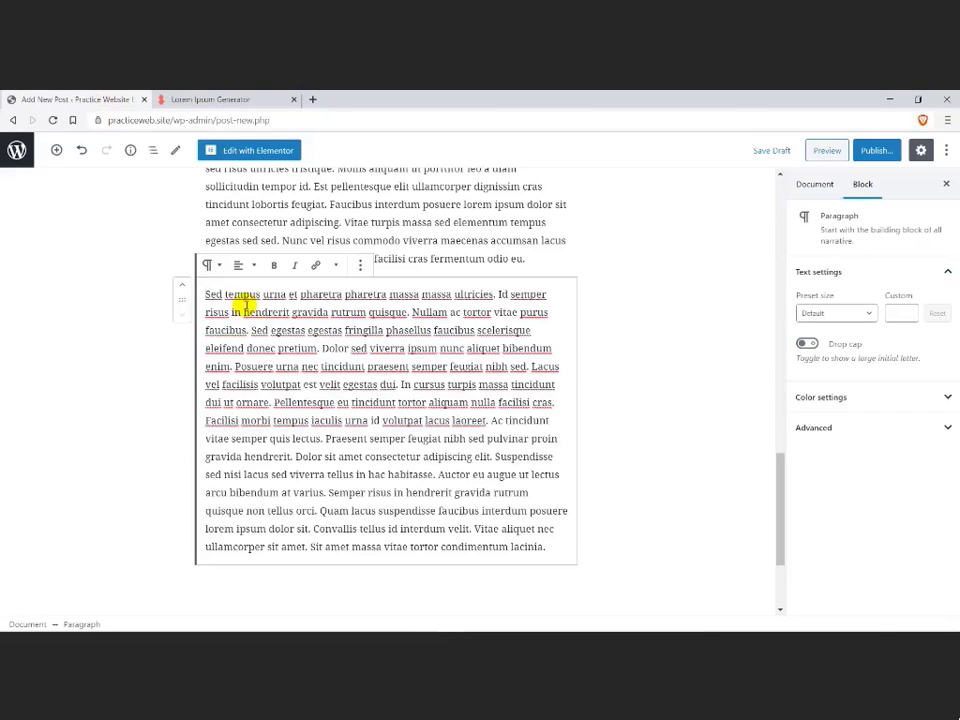
# Step: Publish "Post number 3" in the Blog category with Our-Clients-pic-2.png from the media library as its featured image
pyautogui.click(816, 185)
pyautogui.click(834, 589)
pyautogui.scroll(-1, 100, 510)
pyautogui.click(69, 503)
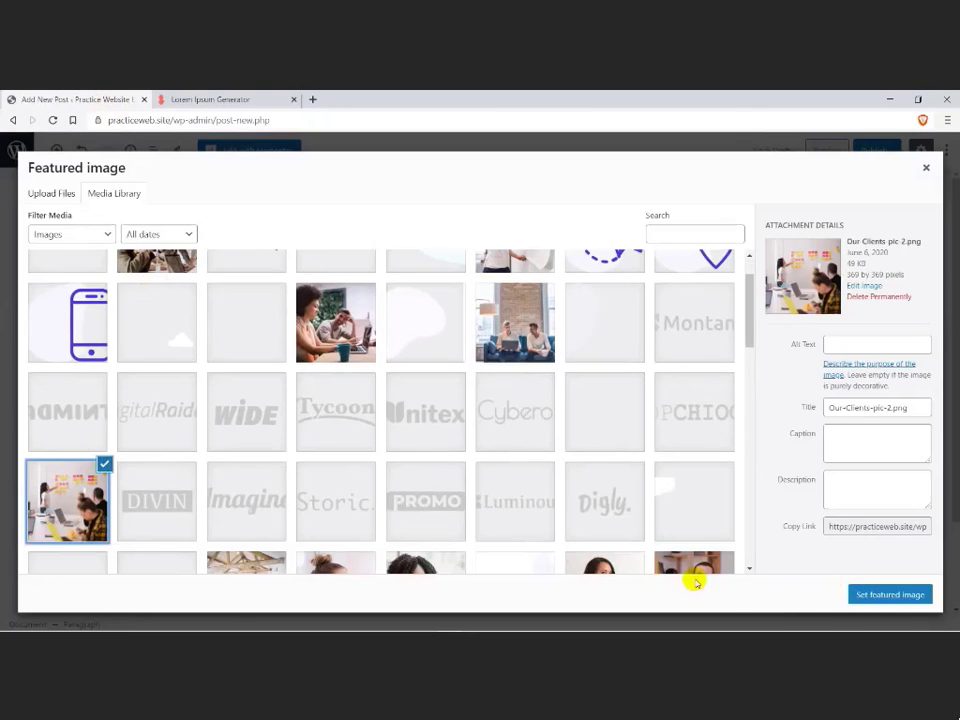
pyautogui.click(856, 595)
pyautogui.click(876, 150)
pyautogui.click(870, 150)
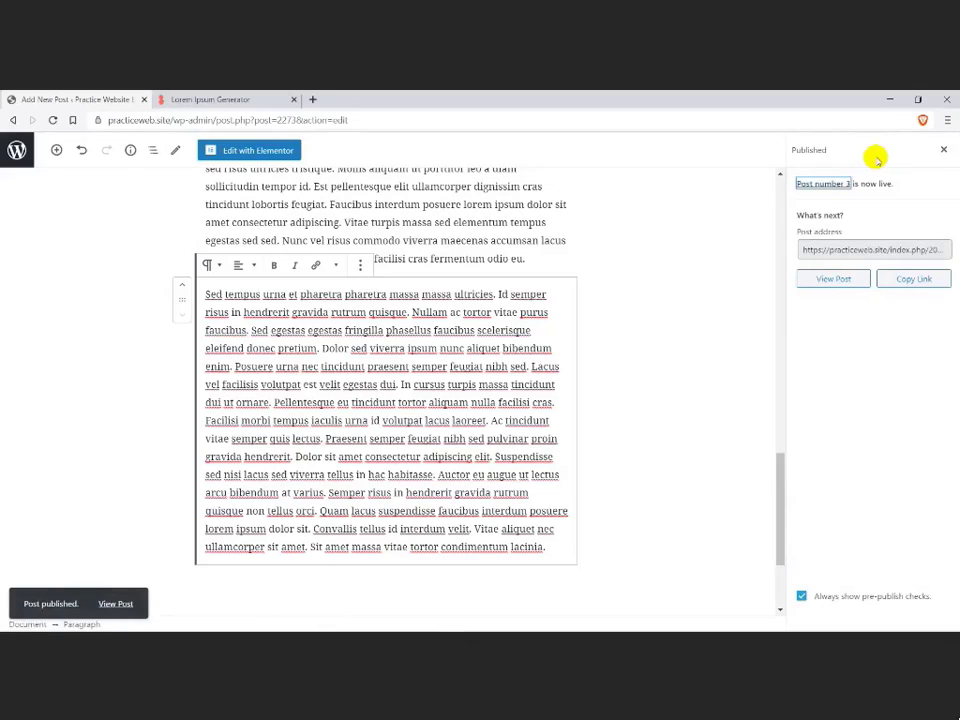
# Step: Start a new post from the posts list and title it "Another blog post"
pyautogui.click(16, 150)
pyautogui.click(182, 177)
pyautogui.click(261, 249)
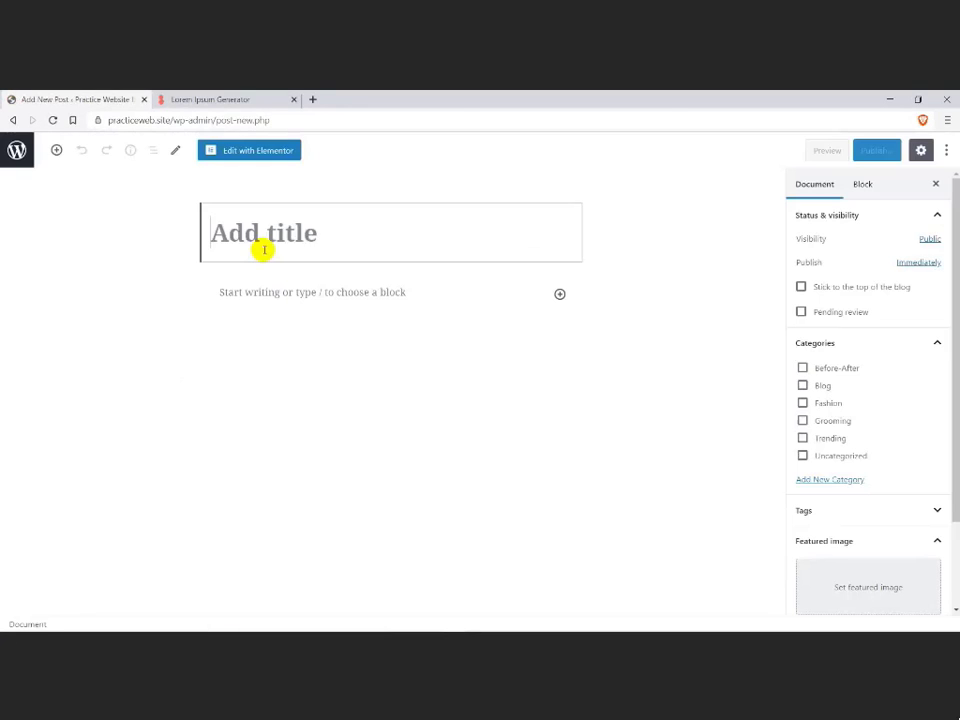
pyautogui.write('Another blog post')
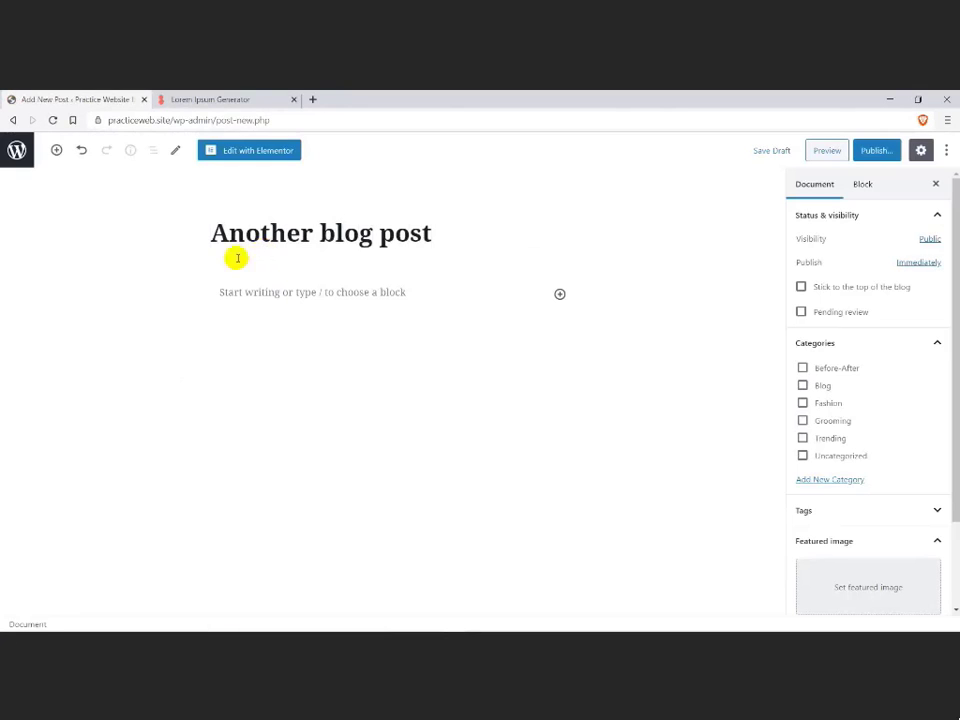
# Step: Fill the body of "Another blog post" with seven paragraphs generated on the Lorem Ipsum Generator page
pyautogui.click(246, 100)
pyautogui.click(375, 528)
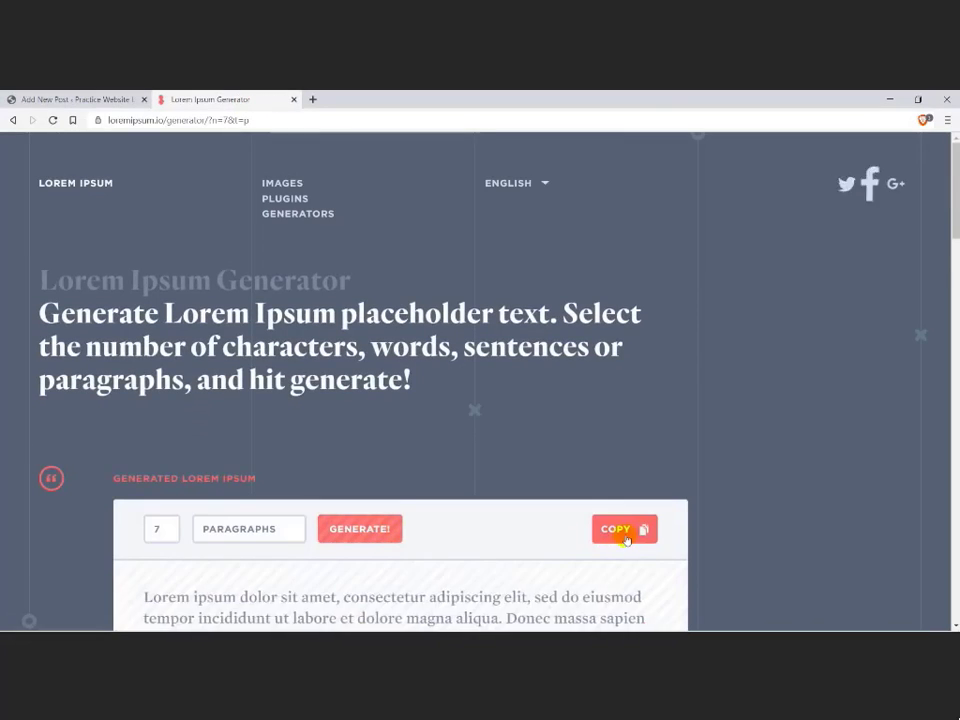
pyautogui.click(624, 529)
pyautogui.click(120, 100)
pyautogui.click(257, 285)
pyautogui.hotkey('ctrl', 'v')
# Step: Publish "Another blog post" in the Blog category with the photo of a man at a computer under wooden beams as featured image
pyautogui.click(814, 184)
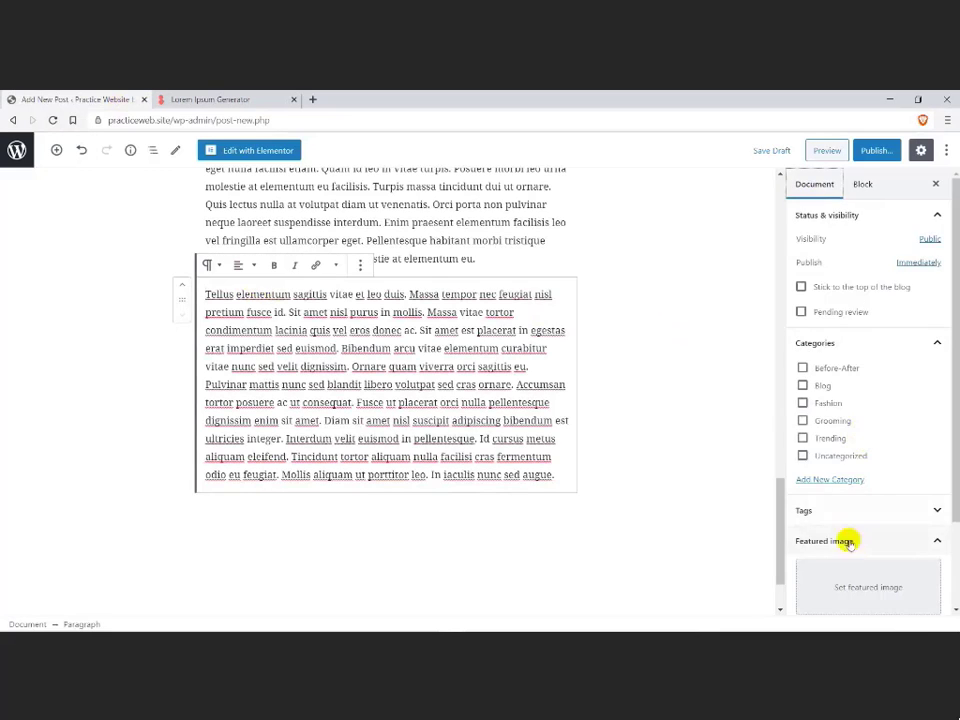
pyautogui.click(846, 585)
pyautogui.scroll(-3, 131, 372)
pyautogui.click(246, 465)
pyautogui.click(889, 594)
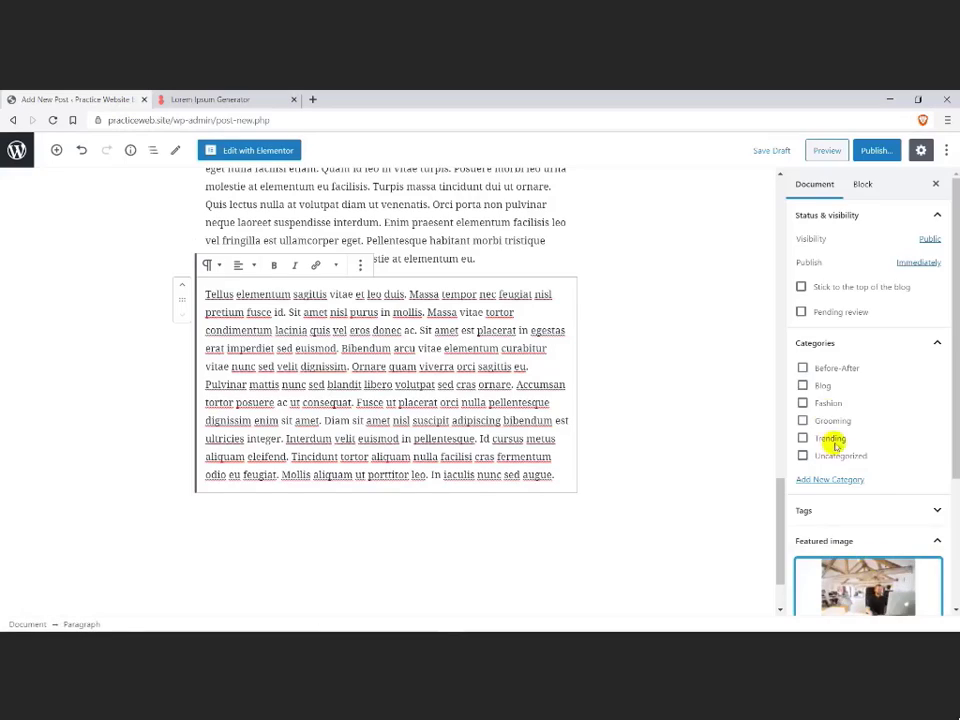
pyautogui.click(822, 386)
pyautogui.click(870, 150)
# Step: Start a new post from the posts list and title it "Blog post 6"
pyautogui.click(17, 150)
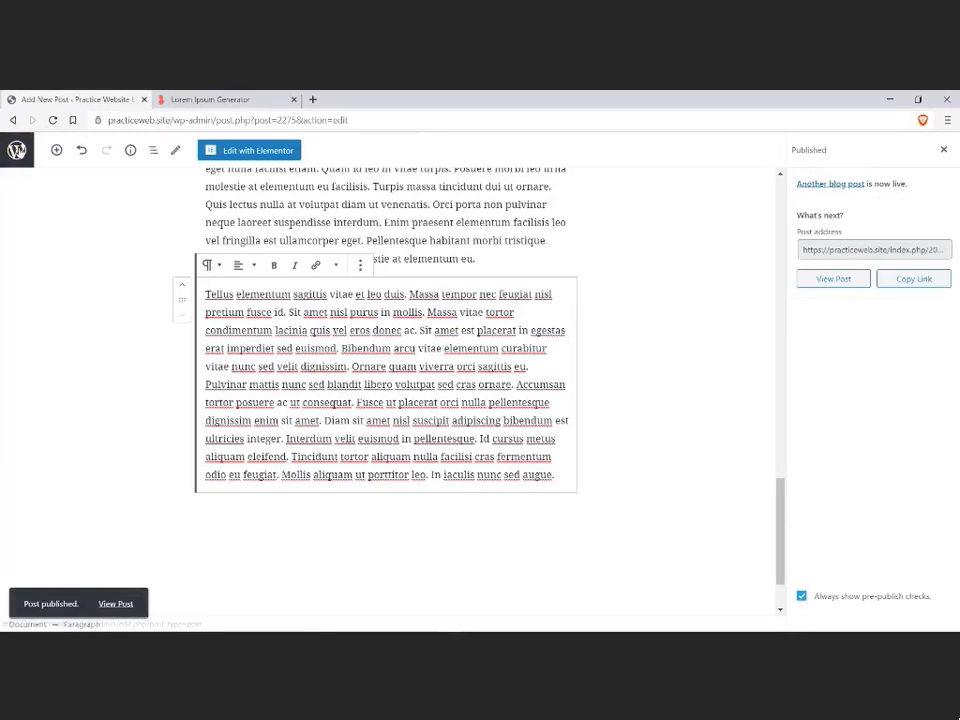
pyautogui.click(165, 174)
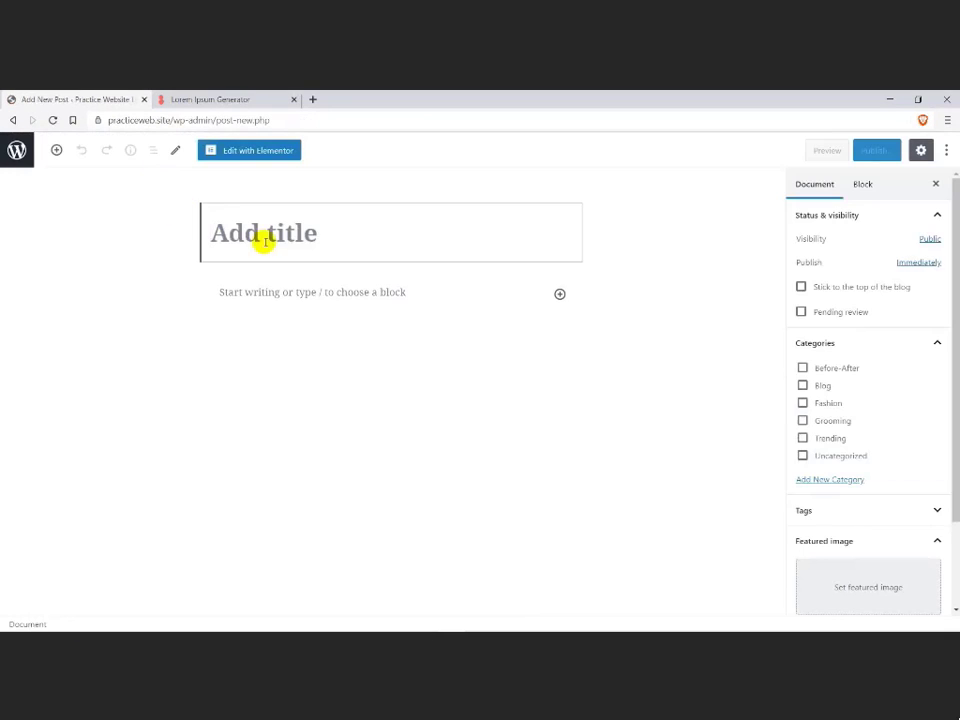
pyautogui.click(261, 238)
pyautogui.write('Blog post 6')
# Step: Fill the body of "Blog post 6" with two paragraphs generated on the Lorem Ipsum Generator page
pyautogui.click(210, 100)
pyautogui.doubleClick(158, 532)
pyautogui.write('2')
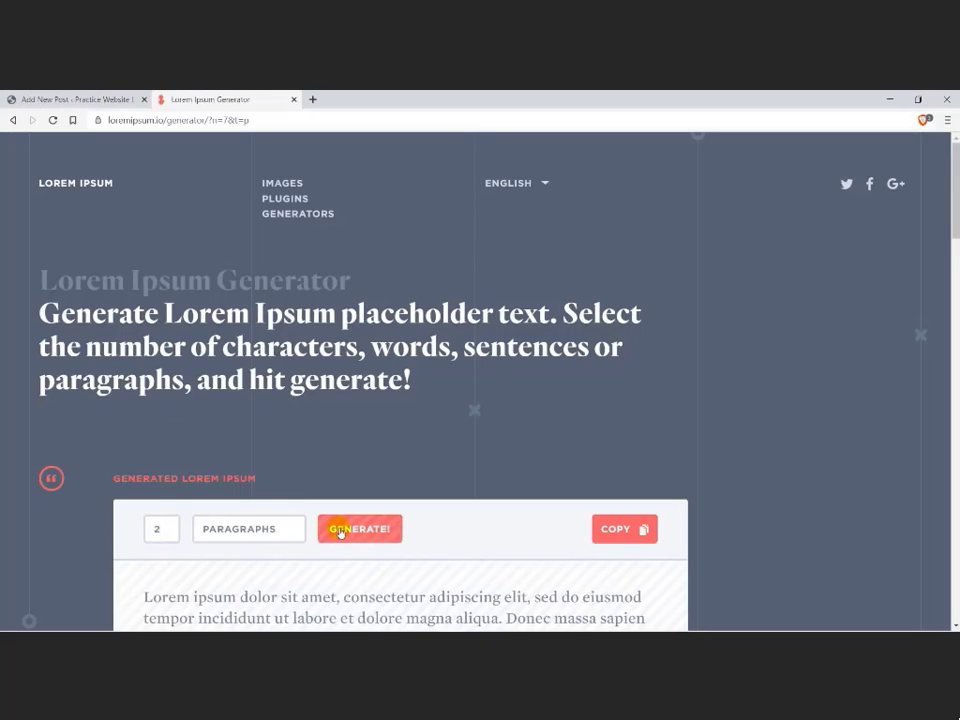
pyautogui.click(341, 531)
pyautogui.click(619, 536)
pyautogui.click(113, 100)
pyautogui.click(270, 290)
pyautogui.hotkey('ctrl', 'v')
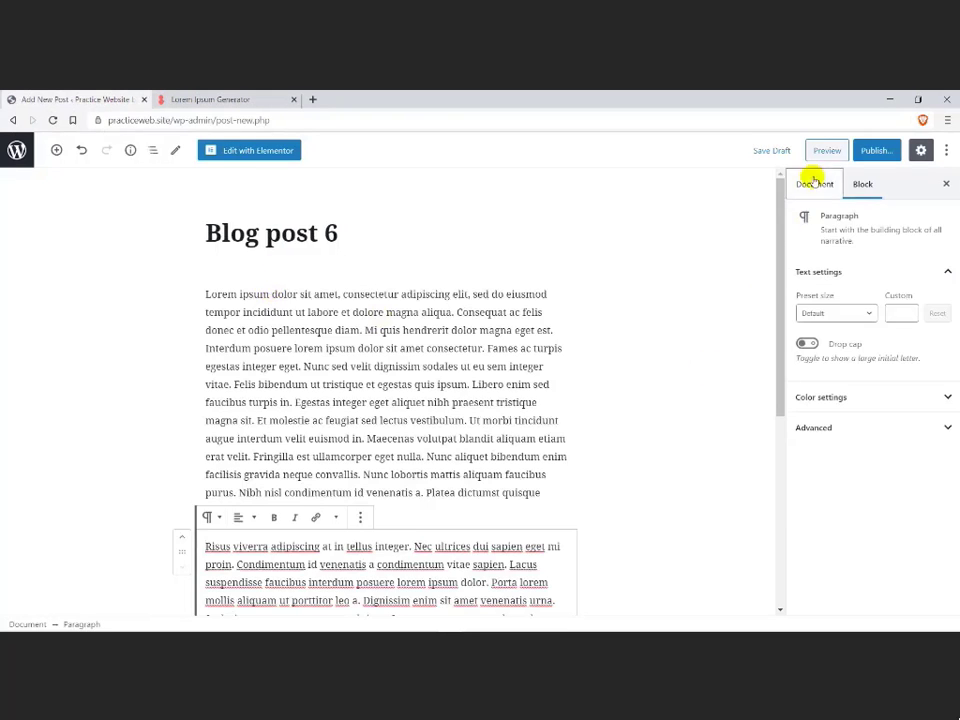
# Step: Publish "Blog post 6" in the Blog category with Intro-Home-page-new.png from the media library as its featured image
pyautogui.click(812, 184)
pyautogui.click(840, 587)
pyautogui.scroll(-5, 427, 404)
pyautogui.click(514, 510)
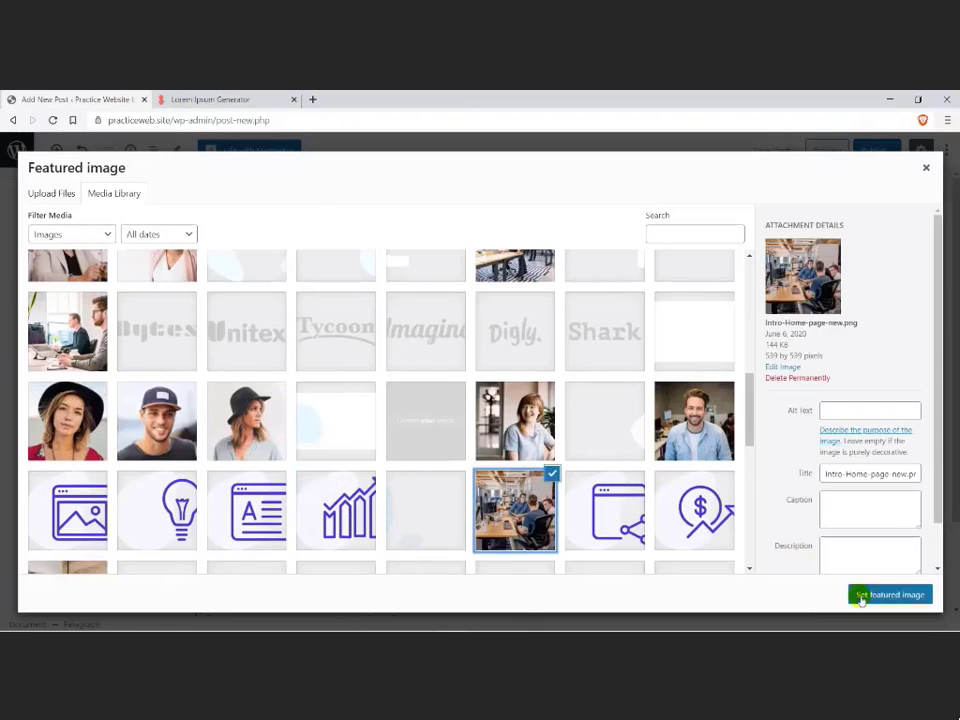
pyautogui.click(855, 594)
pyautogui.click(820, 390)
pyautogui.click(875, 150)
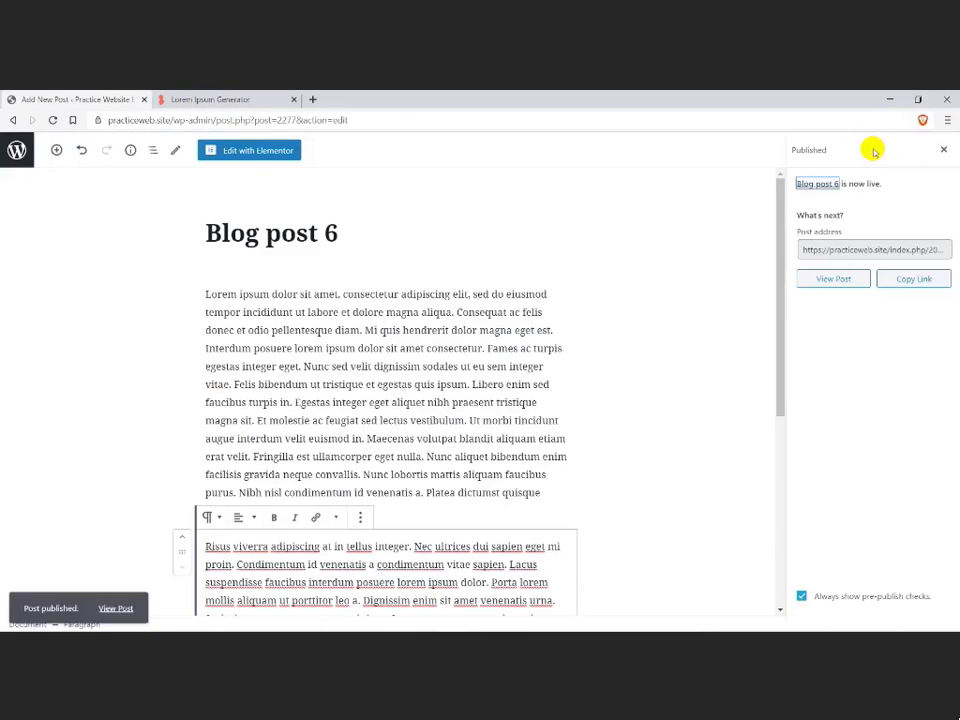
# Step: Return to the posts list, find the blog archive template with the Elementor Finder and preview its post grid
pyautogui.click(17, 152)
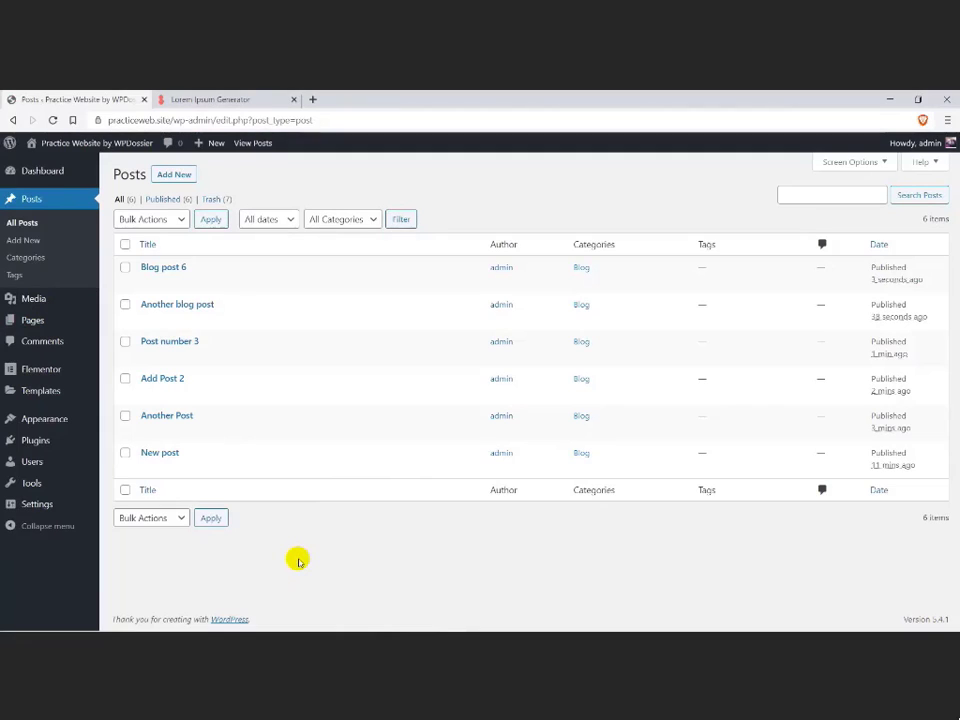
pyautogui.hotkey('ctrl', 'e')
pyautogui.write('blog')
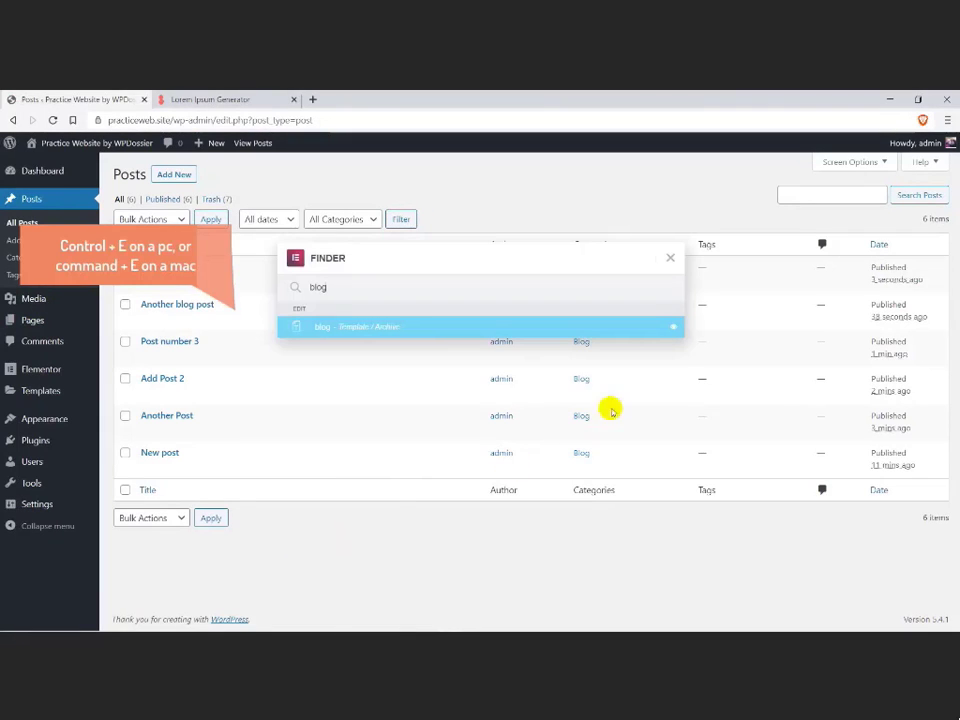
pyautogui.click(673, 328)
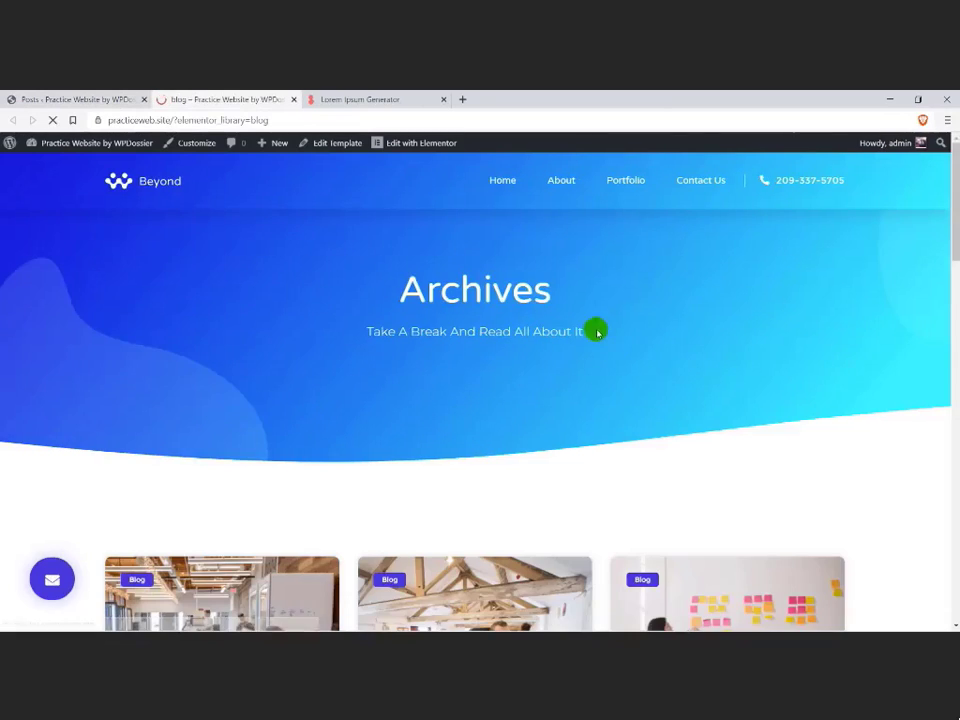
pyautogui.scroll(-2, 590, 340)
pyautogui.scroll(-4, 585, 347)
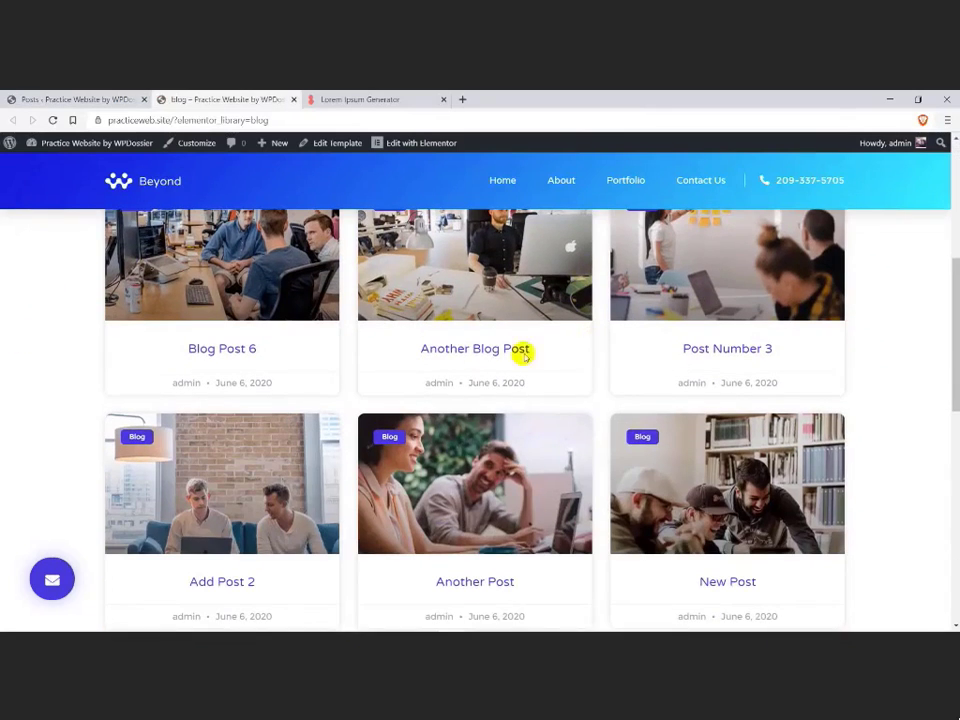
# Step: Open "Blog post 6" from the archive and examine its page layout down to the comment form and footer
pyautogui.click(199, 356)
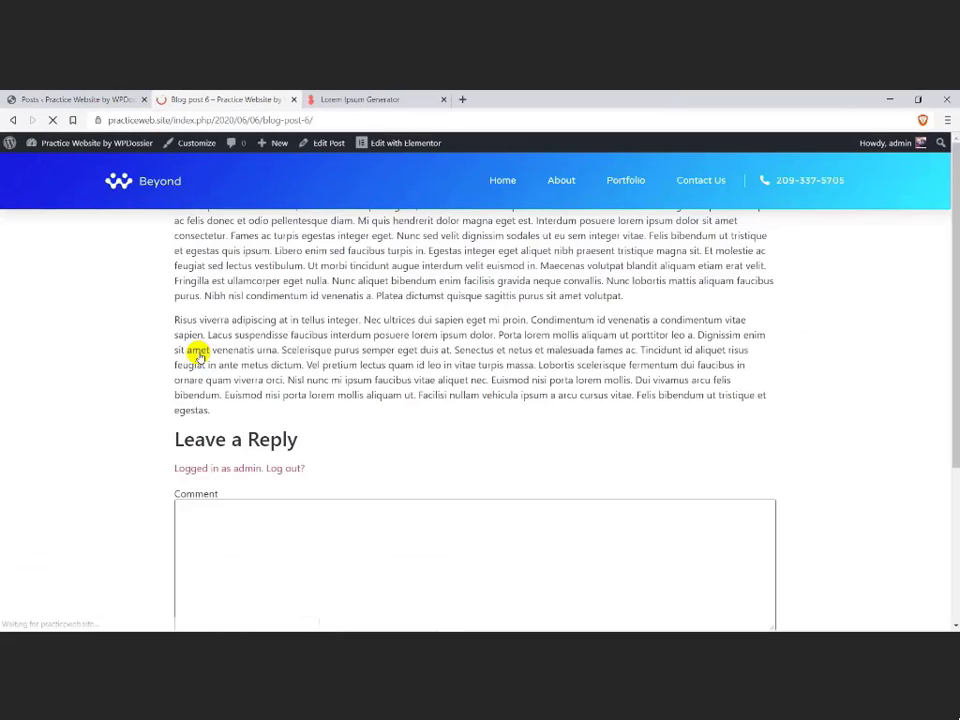
pyautogui.scroll(-4, 185, 365)
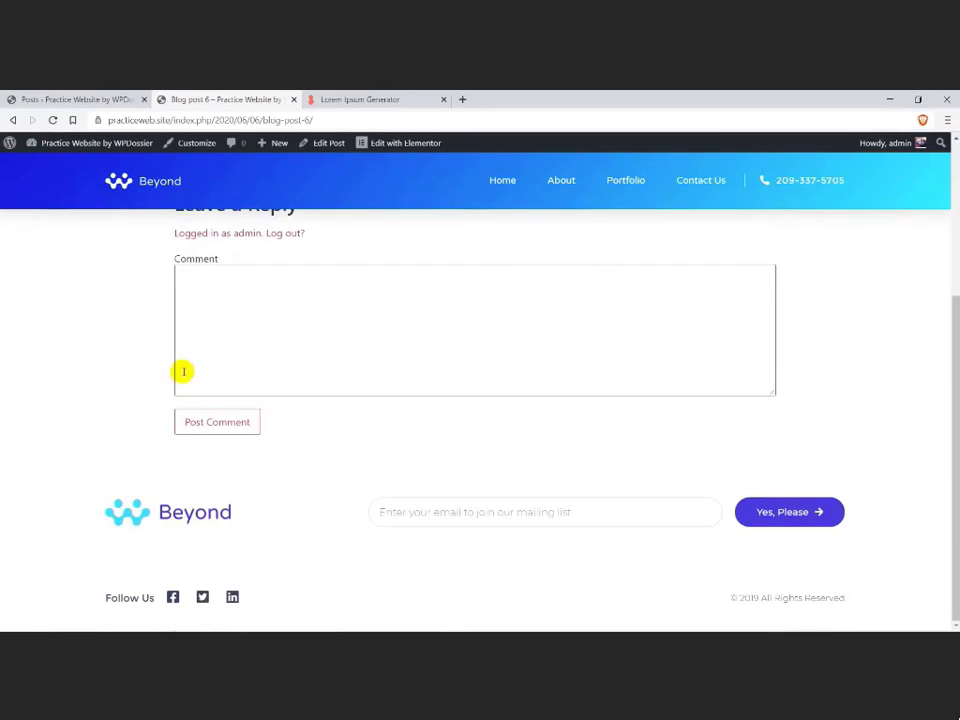
pyautogui.scroll(4, 158, 388)
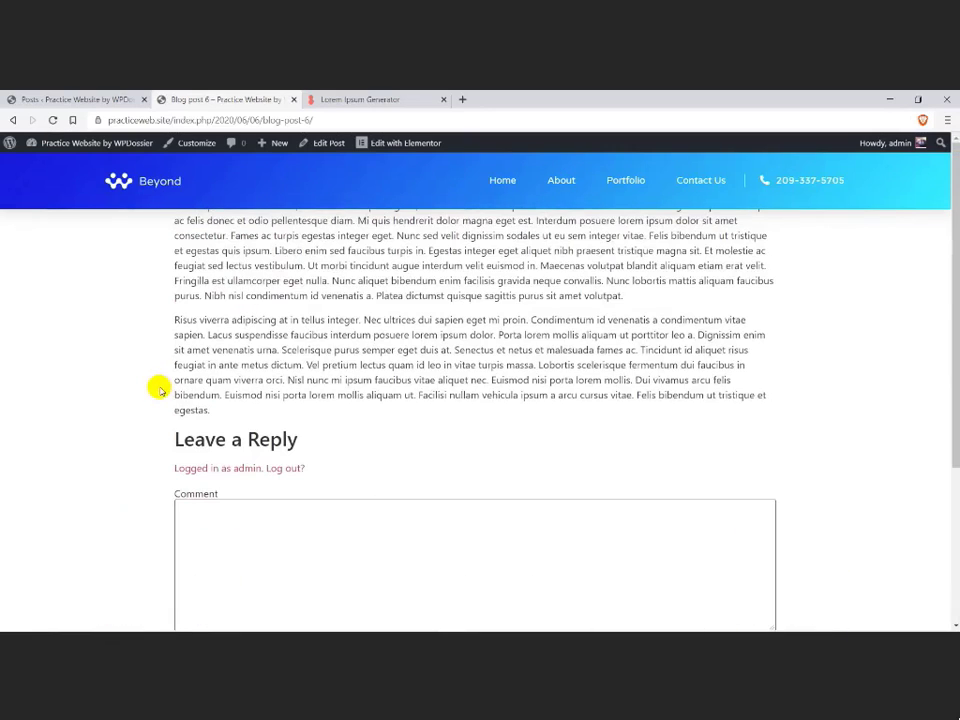
# Step: Open Theme Builder through the Elementor Finder and show its Single templates section
pyautogui.scroll(-3, 158, 388)
pyautogui.scroll(3, 158, 388)
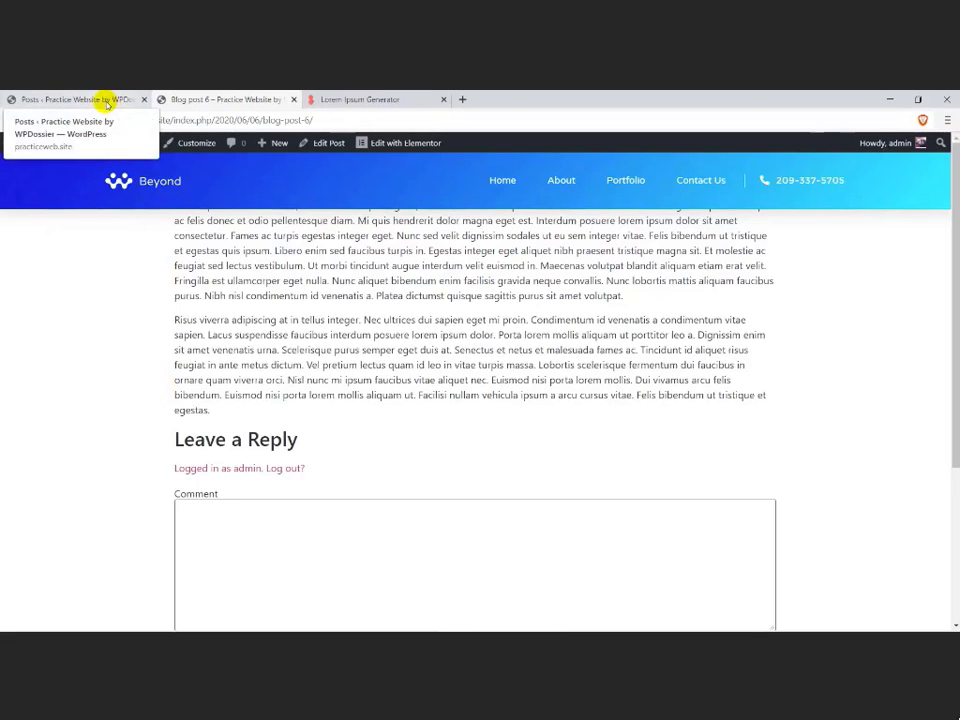
pyautogui.hotkey('ctrl', 'e')
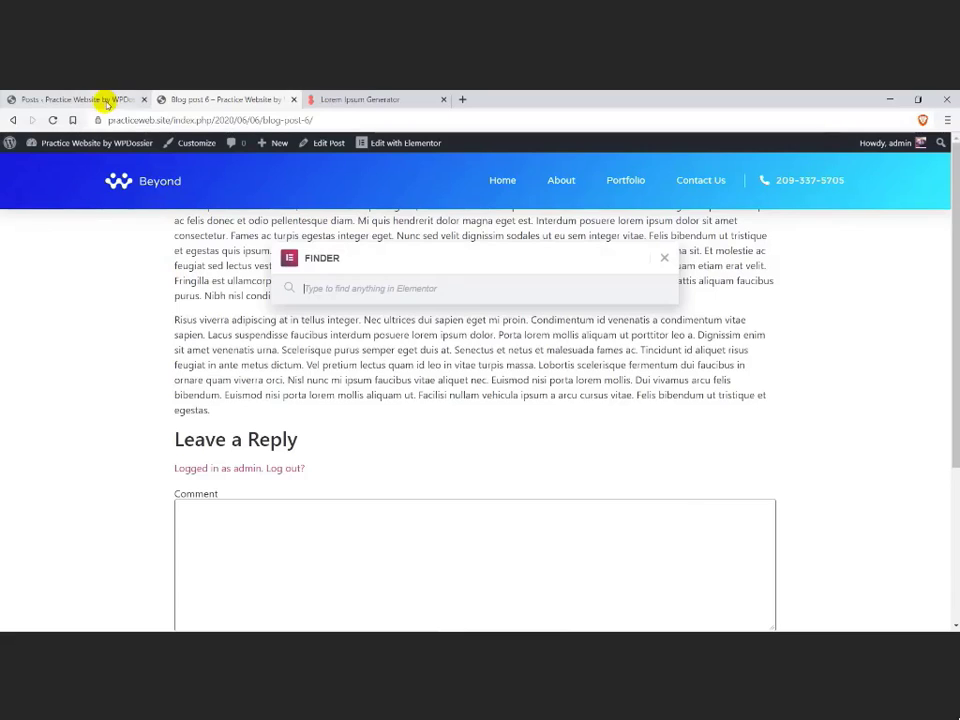
pyautogui.write('the')
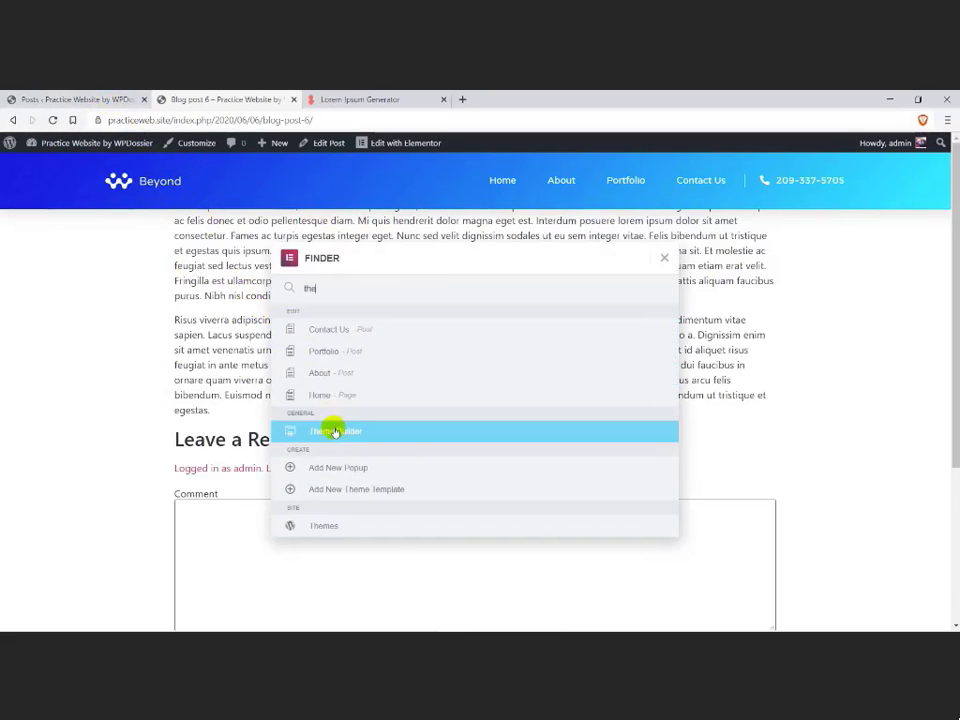
pyautogui.click(335, 431)
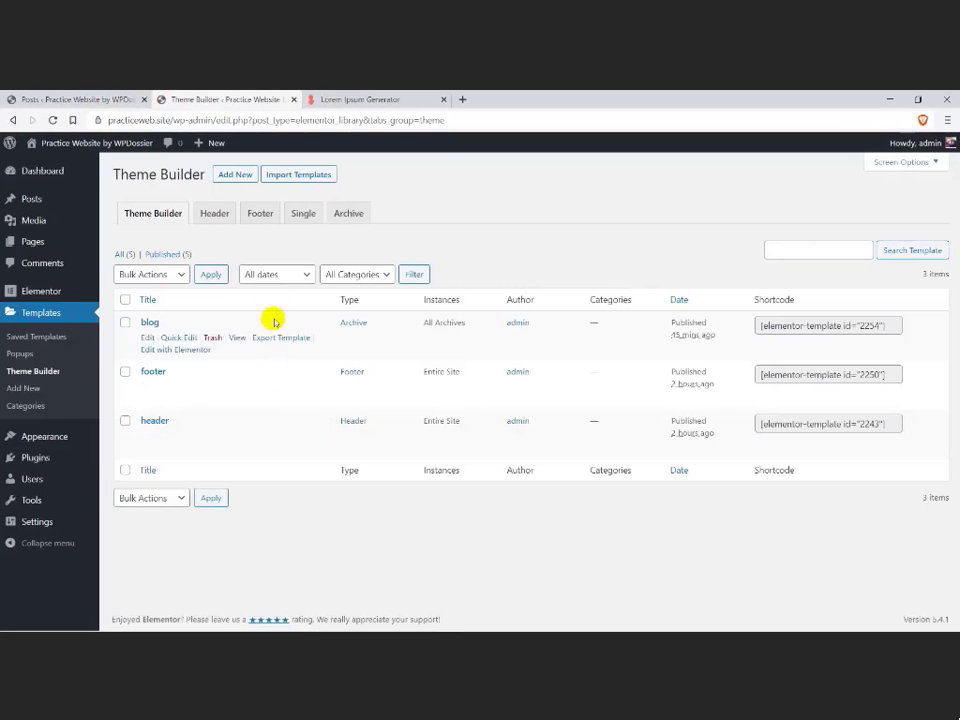
pyautogui.click(302, 213)
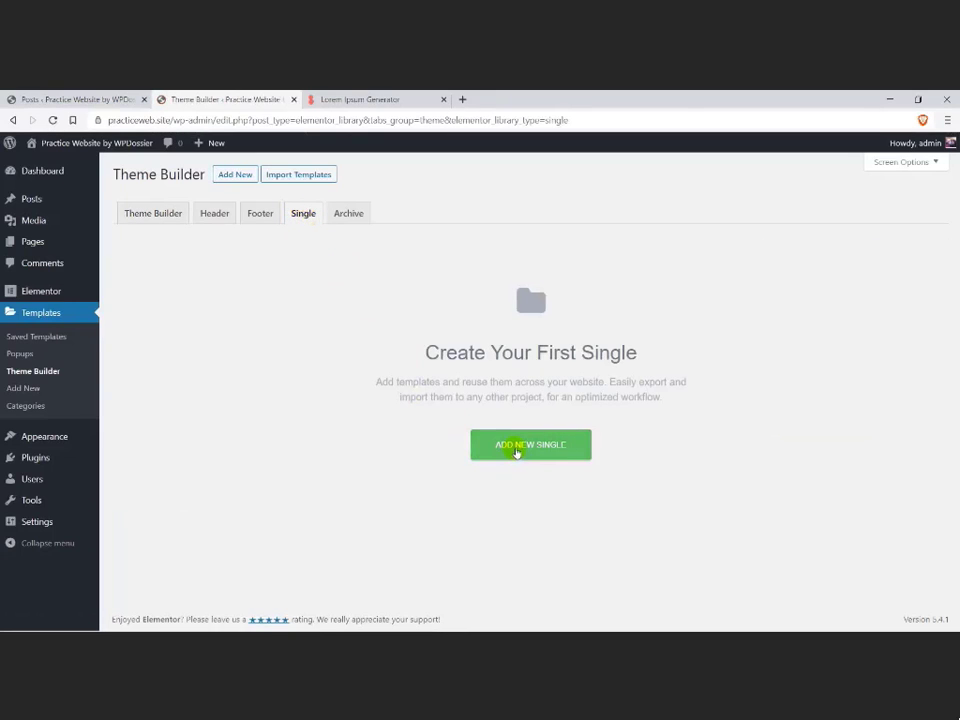
# Step: Create a new Single template for the Post post type and name it "post"
pyautogui.click(516, 449)
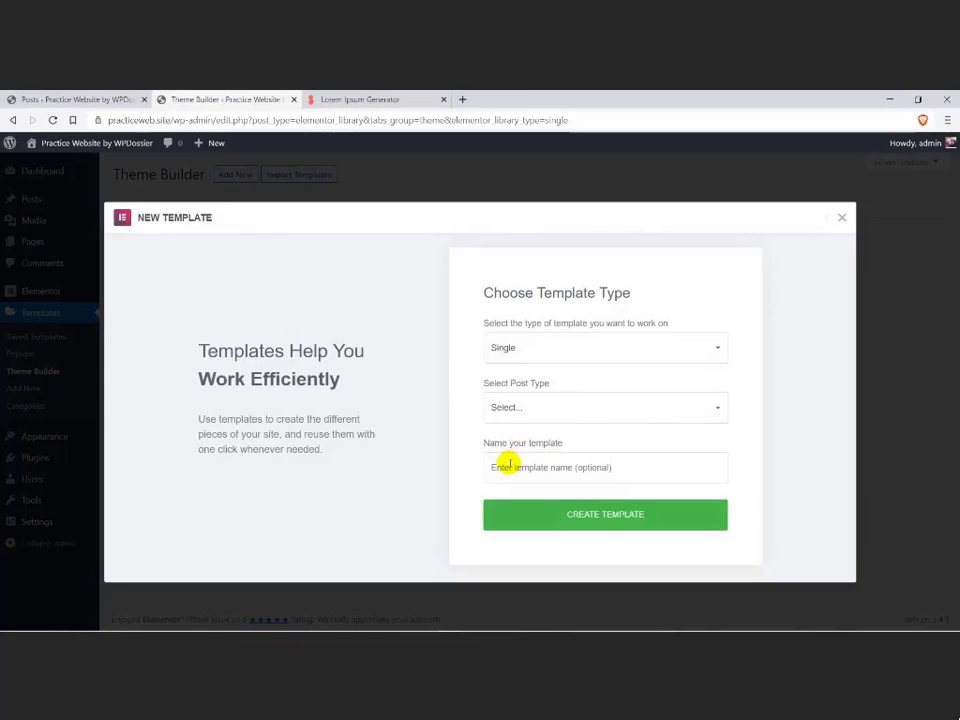
pyautogui.click(535, 409)
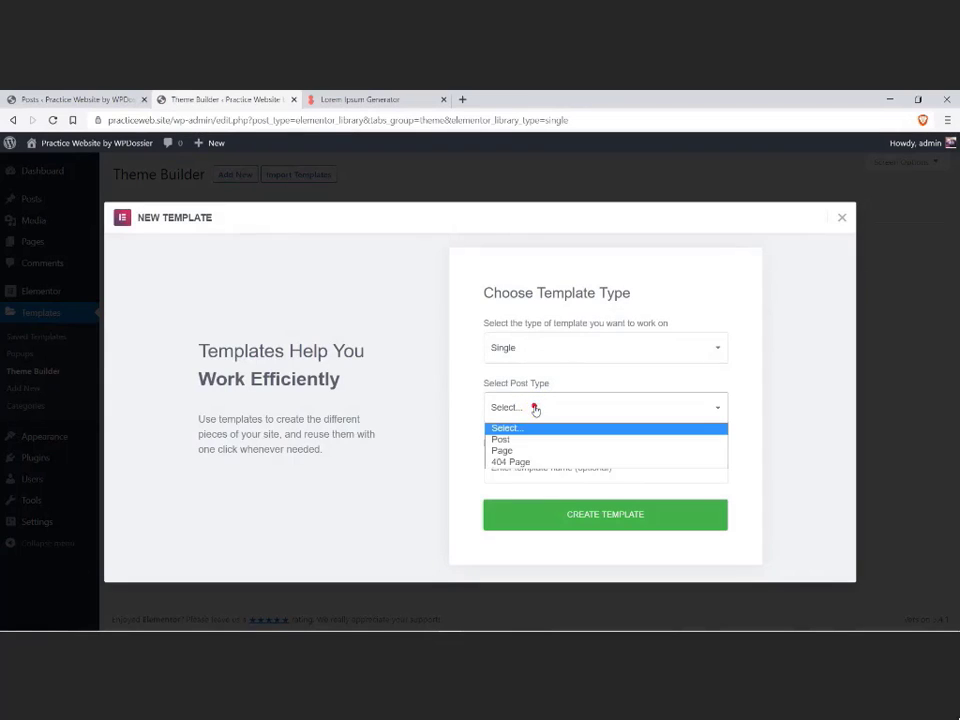
pyautogui.click(508, 436)
pyautogui.click(511, 463)
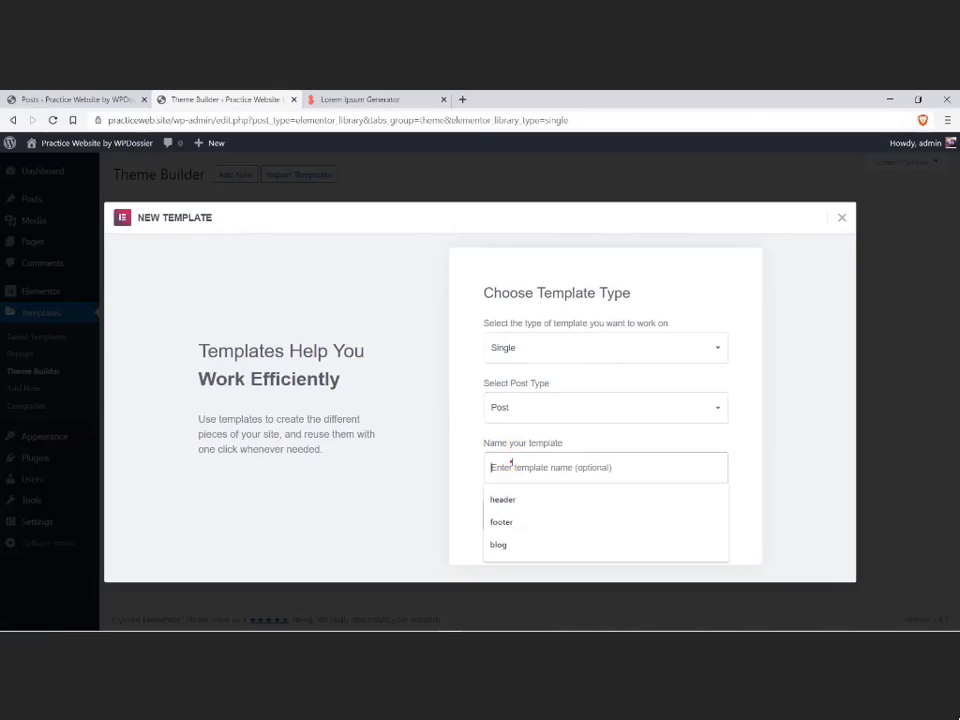
pyautogui.write('pd')
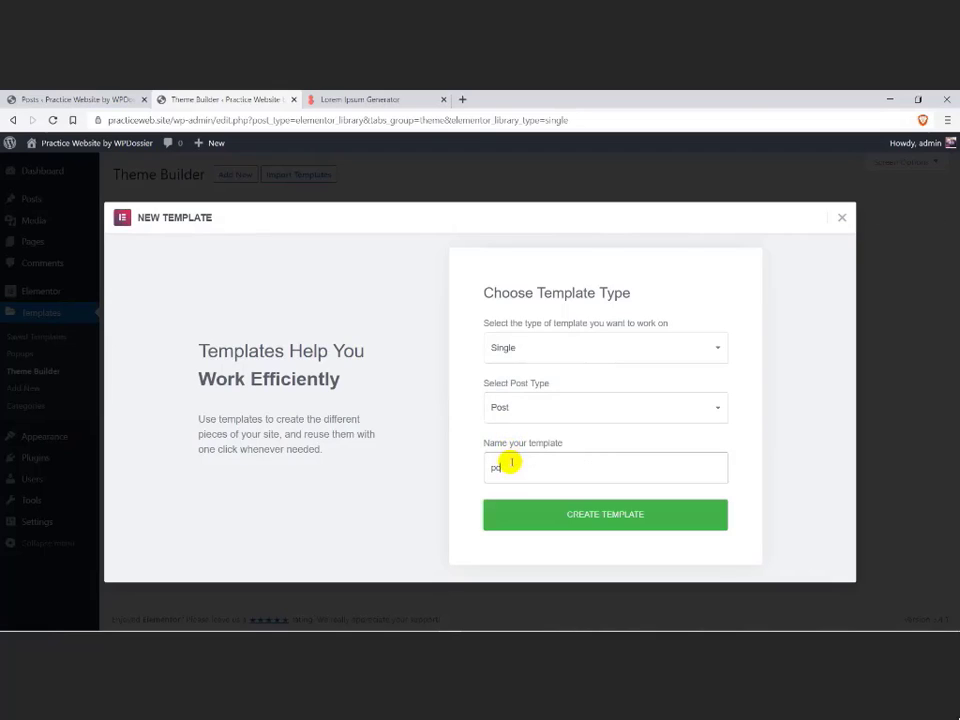
pyautogui.click(508, 515)
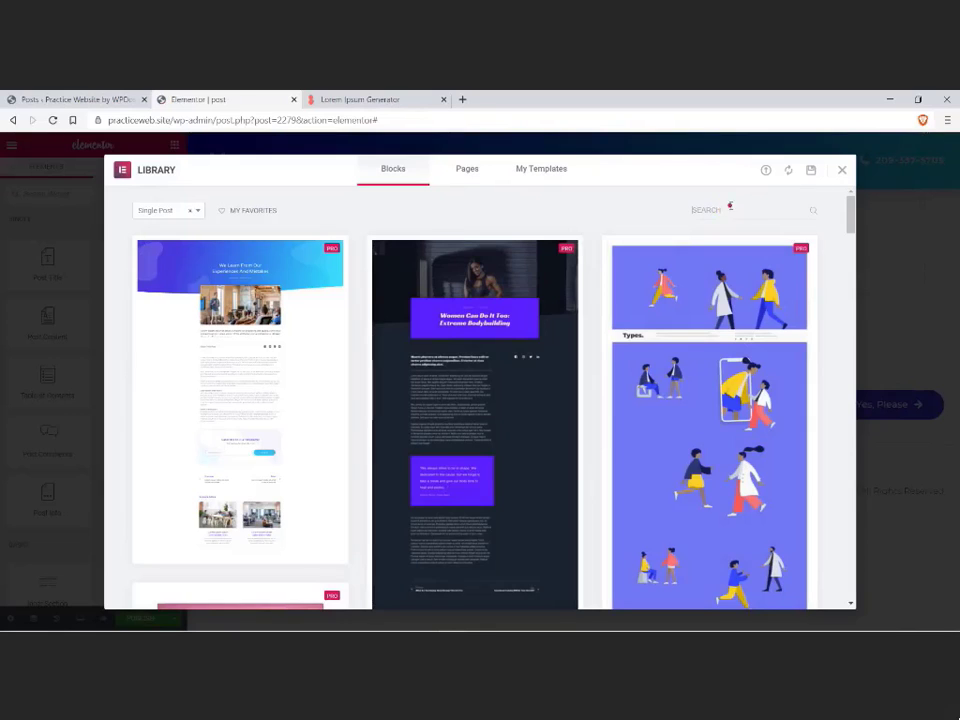
# Step: Search the single post blocks for the digital agency design and insert it into the template
pyautogui.click(730, 205)
pyautogui.write('digita')
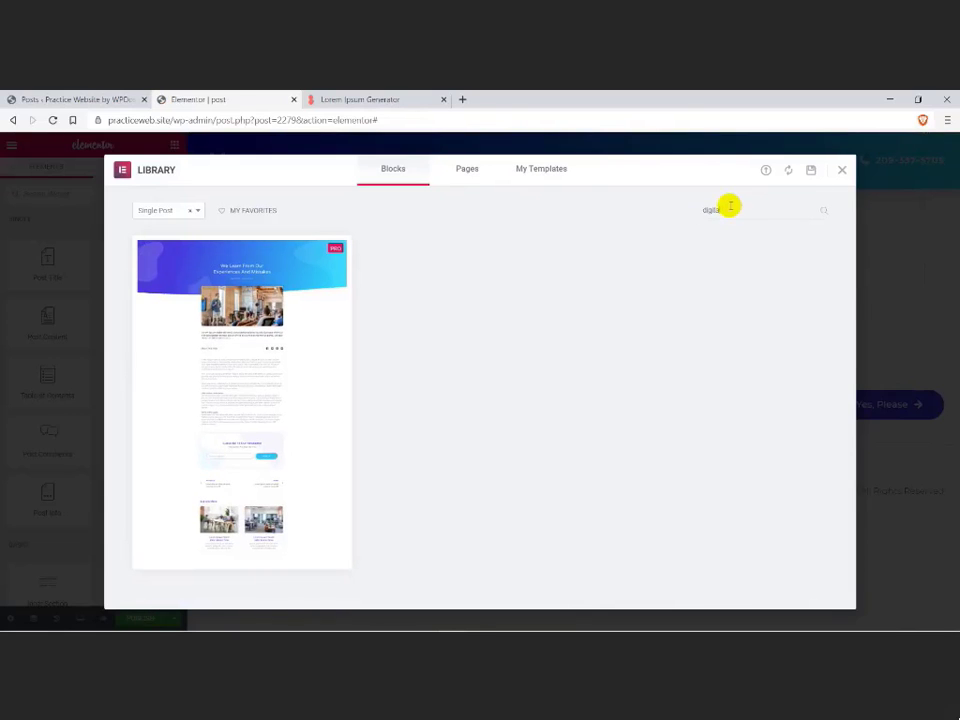
pyautogui.moveTo(223, 535)
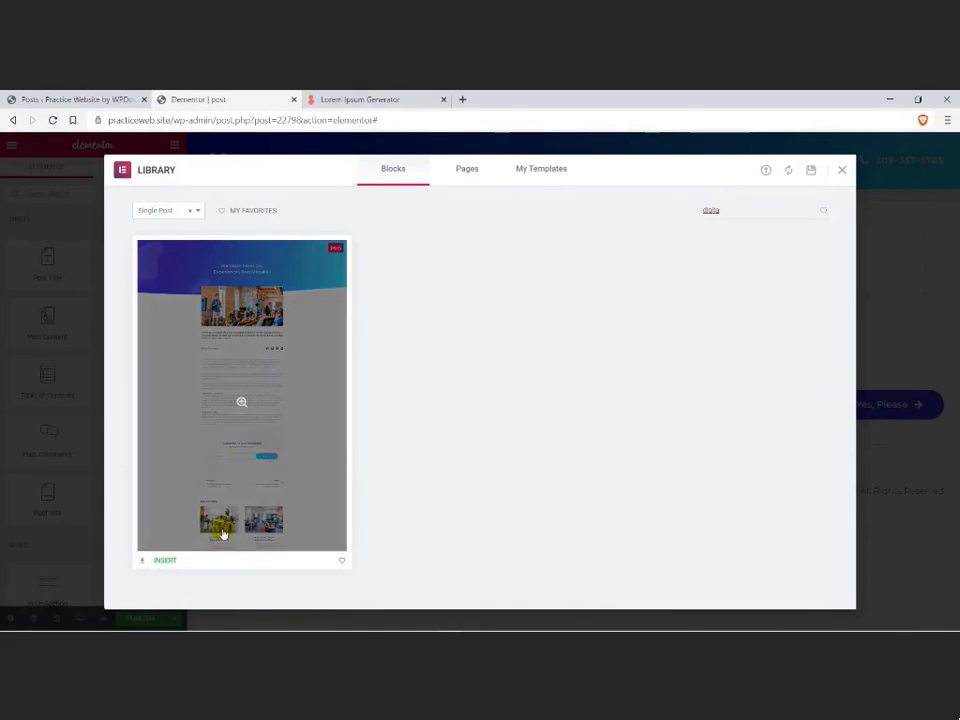
pyautogui.click(164, 560)
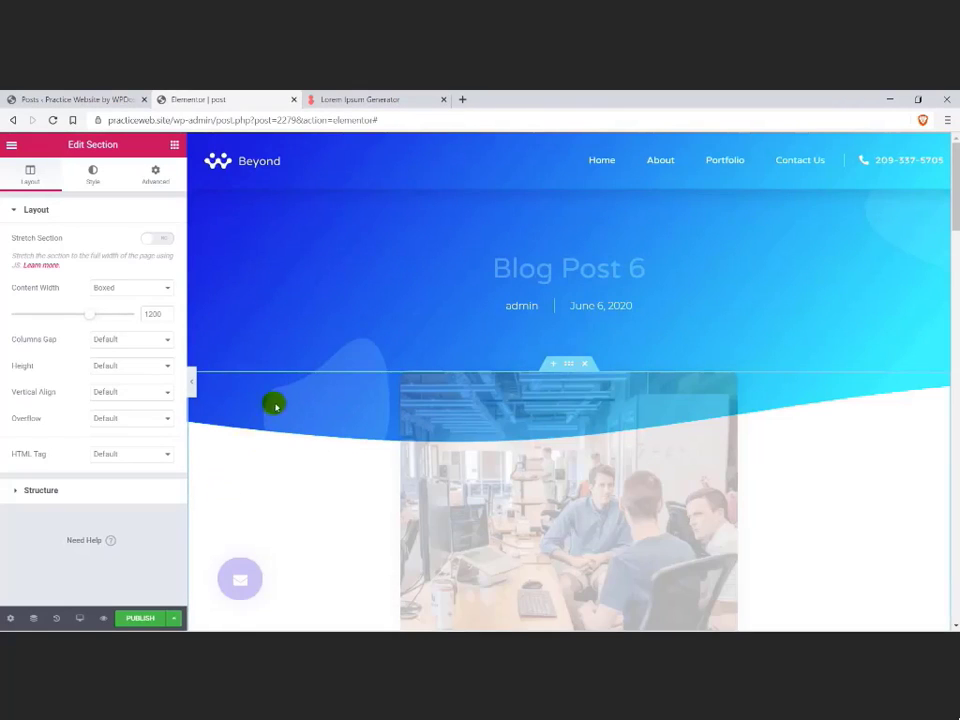
pyautogui.scroll(-5, 274, 400)
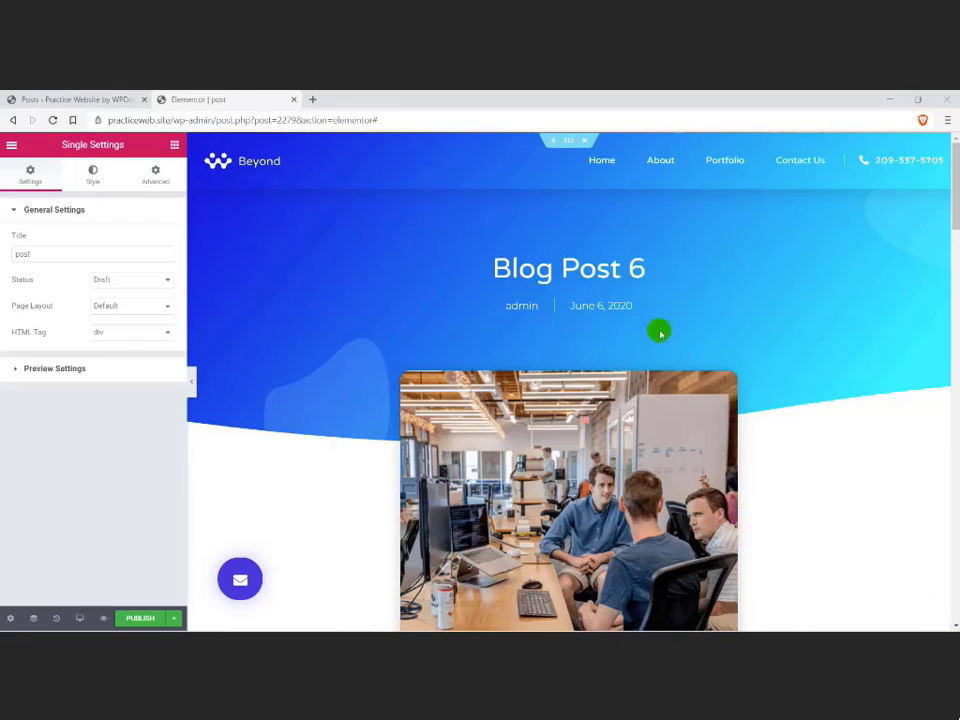
# Step: Examine the settings of the post title element and the available single-post widgets
pyautogui.click(606, 265)
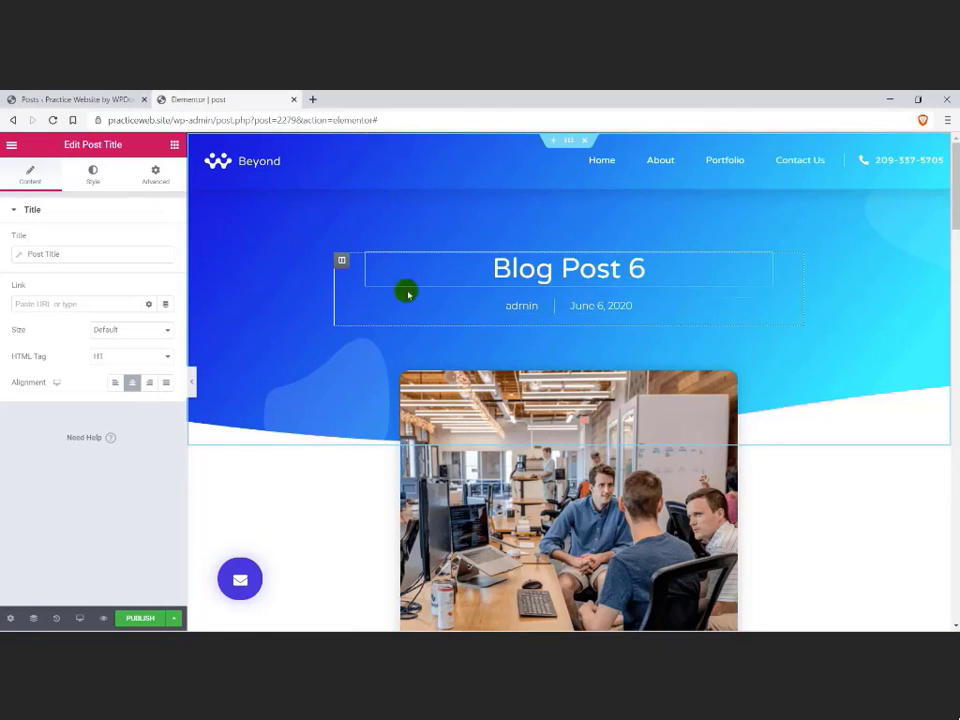
pyautogui.click(174, 146)
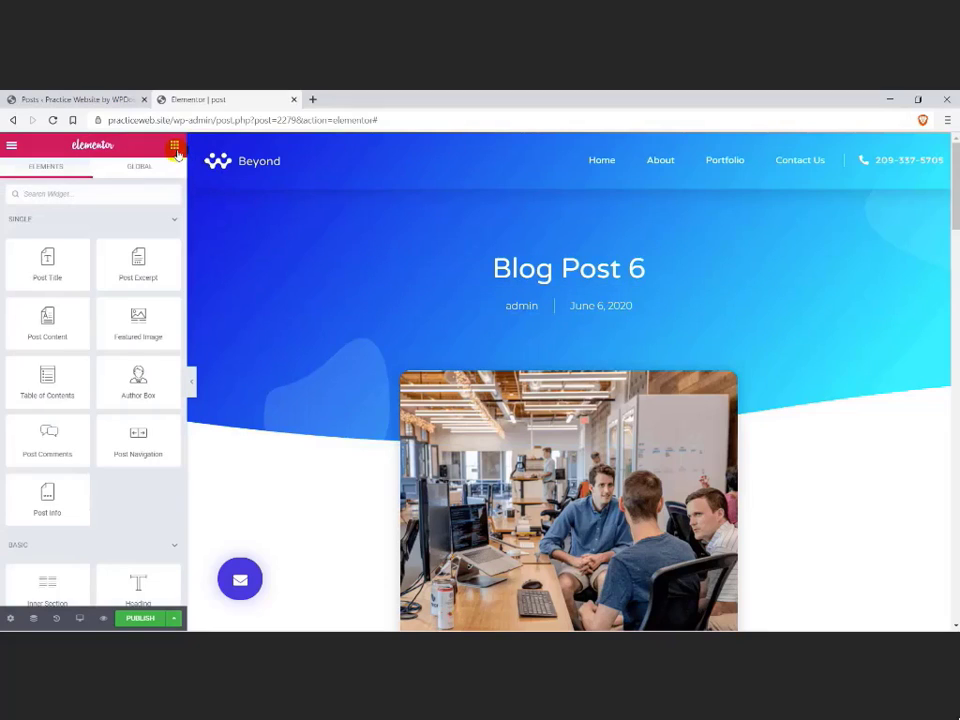
pyautogui.moveTo(144, 240); pyautogui.dragTo(530, 314)
# Step: Inspect the Author and Date items of the Post Info element and try adding another metadata item
pyautogui.click(522, 312)
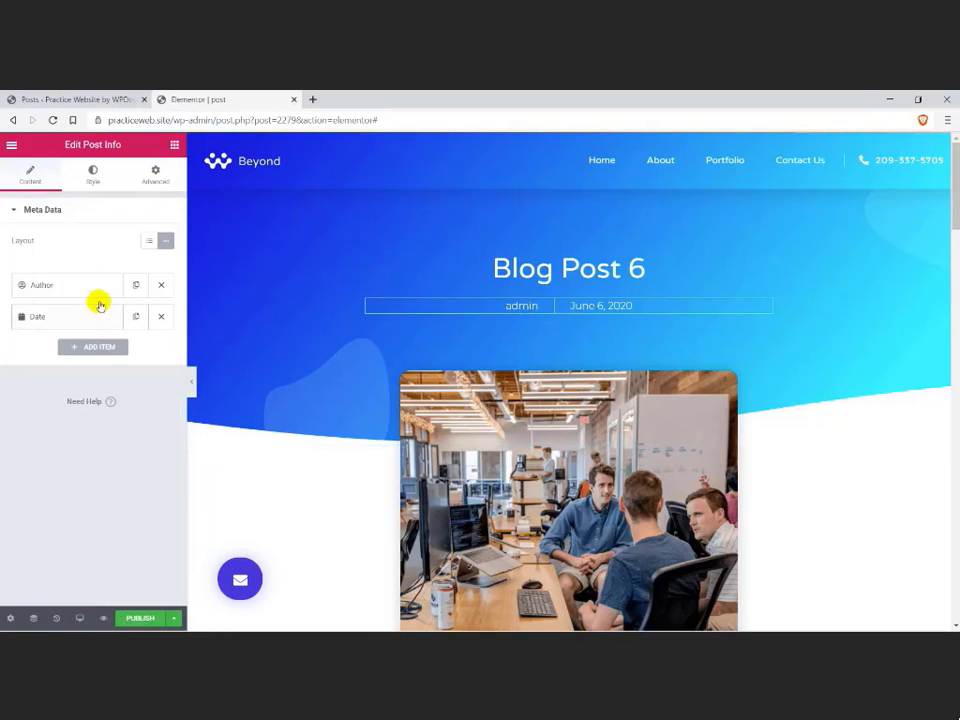
pyautogui.click(88, 288)
pyautogui.click(81, 289)
pyautogui.click(76, 316)
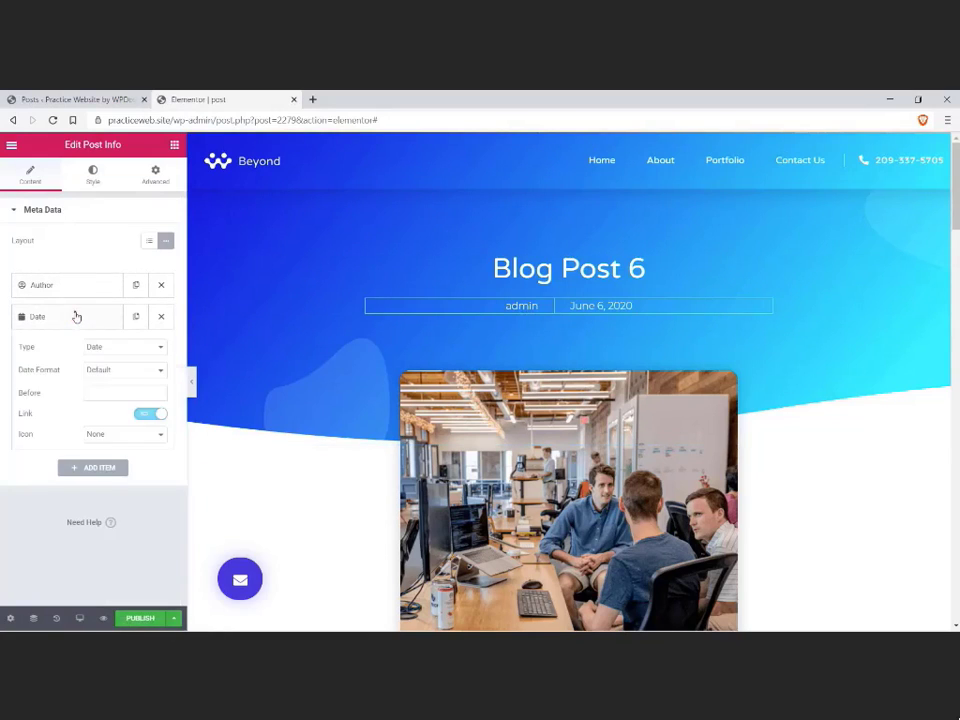
pyautogui.click(78, 316)
pyautogui.click(104, 347)
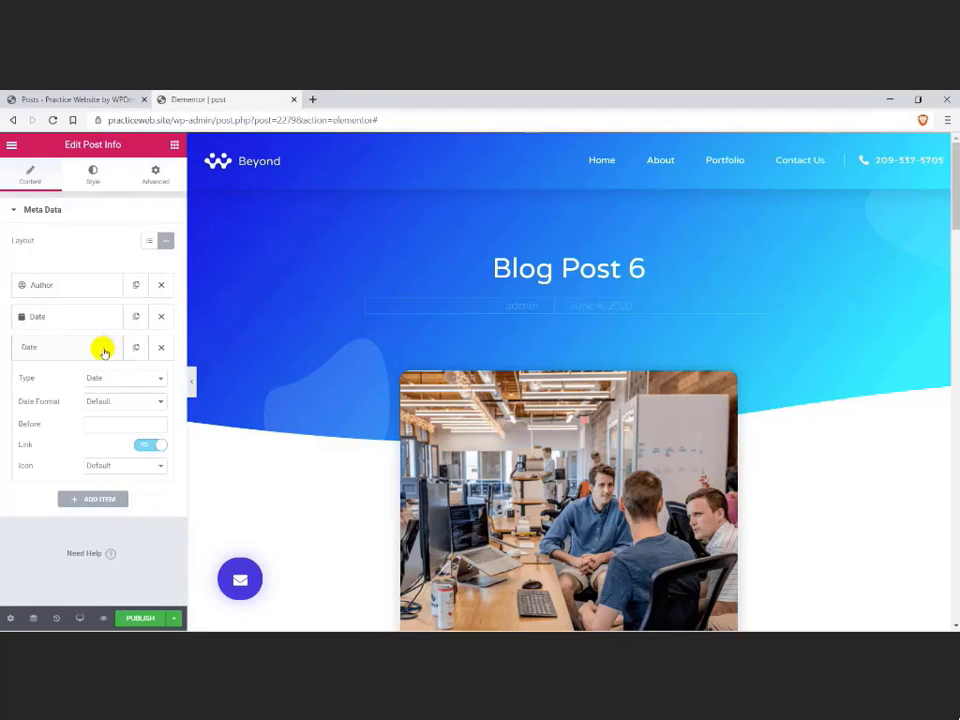
pyautogui.click(161, 347)
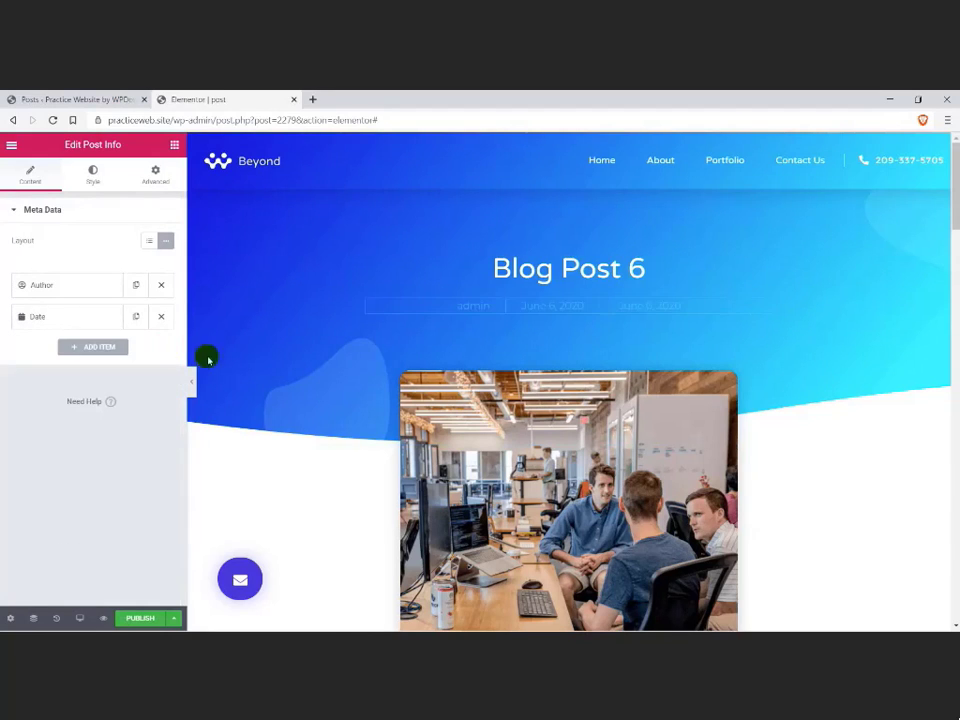
# Step: Examine the template's featured image and post content elements and the Post Content widget in the widget list
pyautogui.click(438, 398)
pyautogui.scroll(-1, 440, 400)
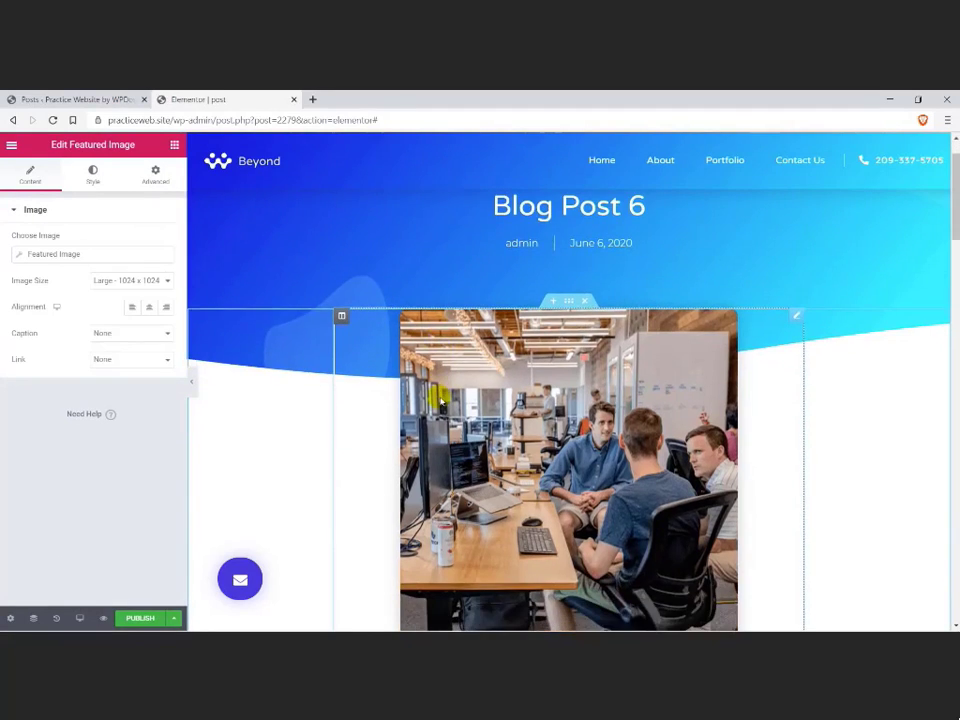
pyautogui.scroll(-5, 440, 400)
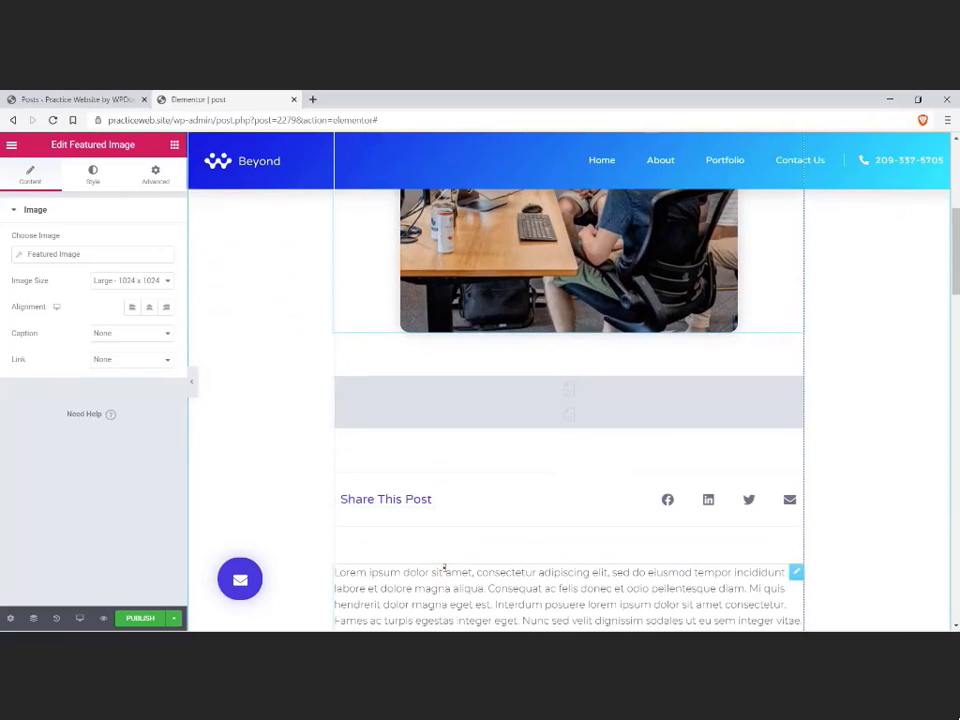
pyautogui.click(444, 566)
pyautogui.scroll(-2, 420, 454)
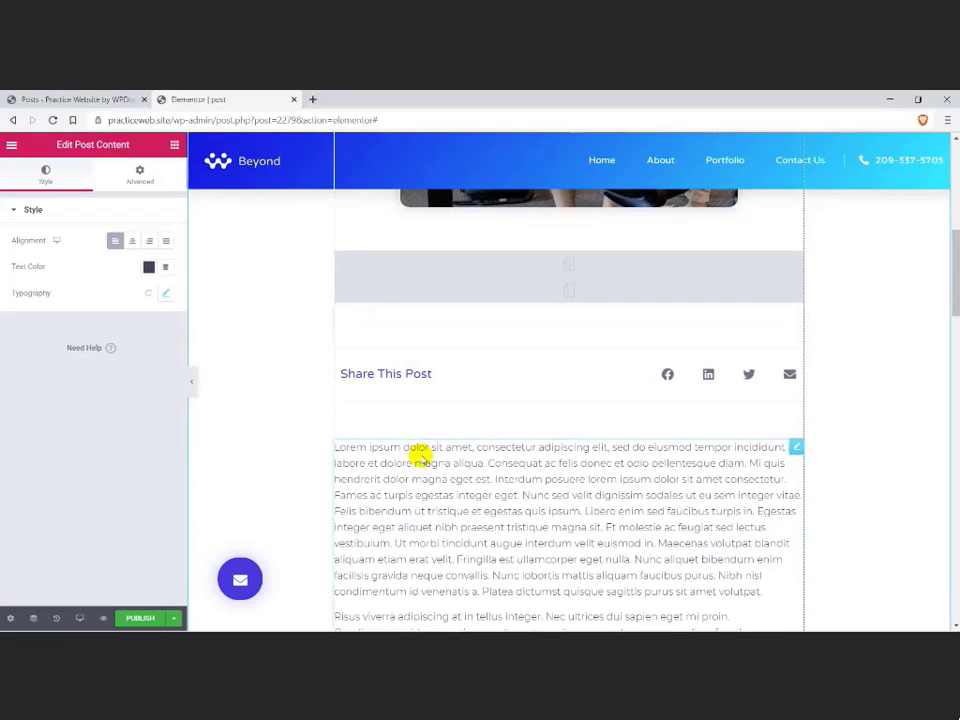
pyautogui.click(176, 148)
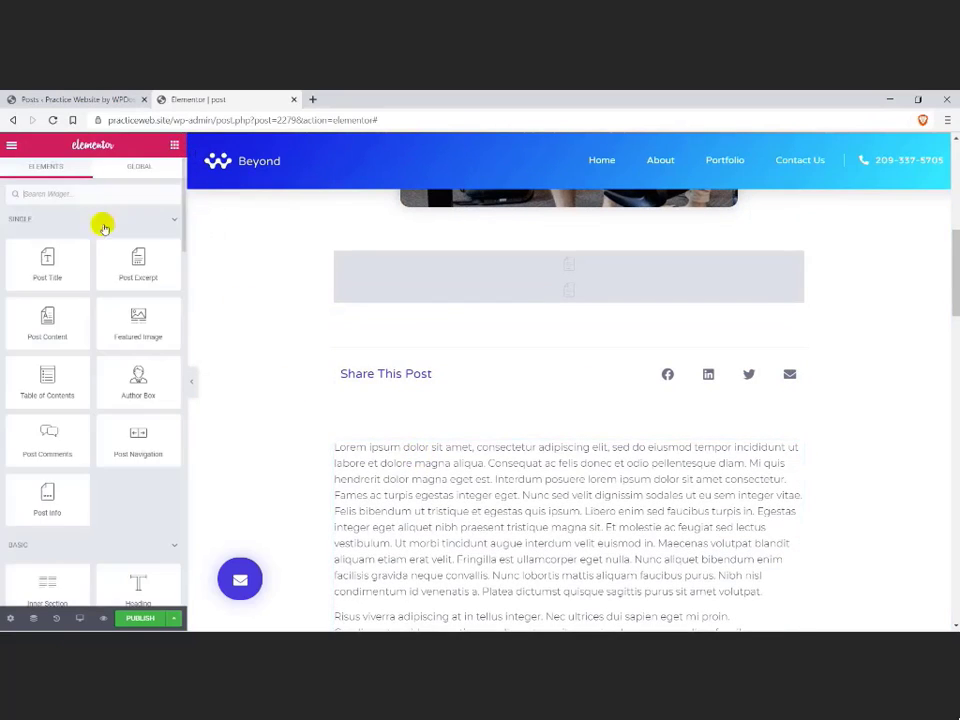
pyautogui.moveTo(47, 317)
pyautogui.mouseDown()
pyautogui.moveTo(407, 424)
pyautogui.moveTo(58, 313)
pyautogui.moveTo(37, 320)
pyautogui.mouseUp()
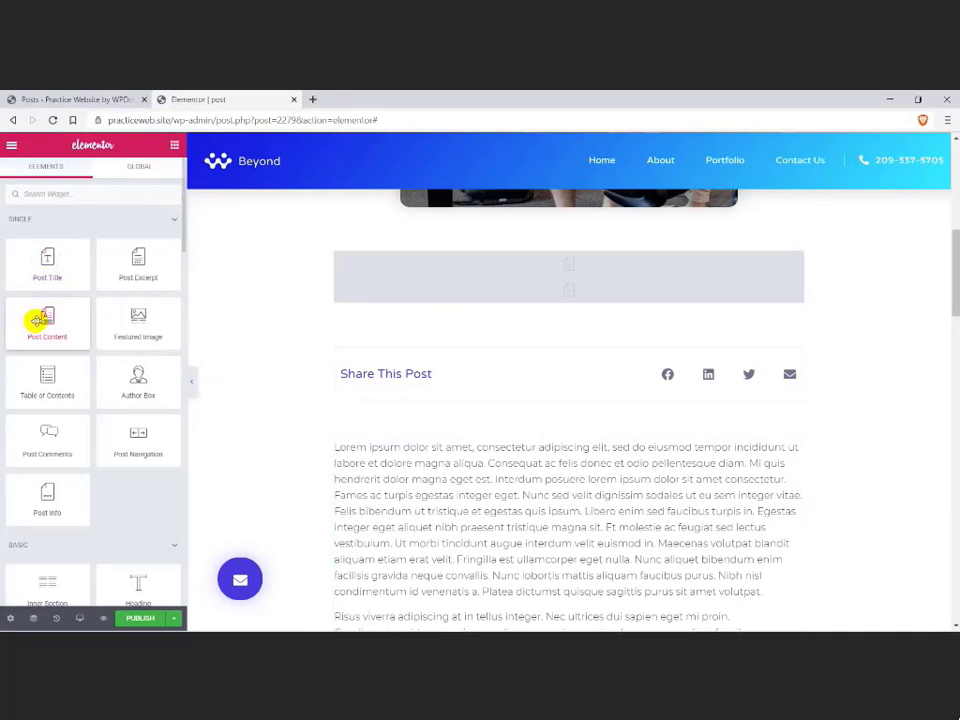
pyautogui.scroll(-2, 251, 396)
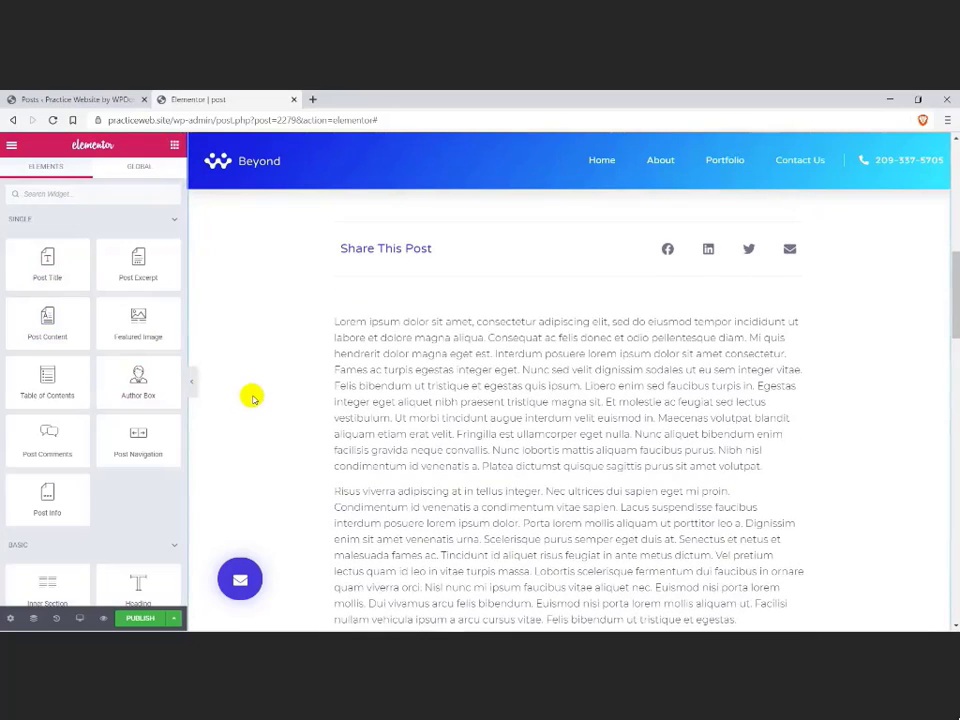
# Step: Set the template's preview settings to show the post "Another blog post" and apply the preview
pyautogui.click(10, 620)
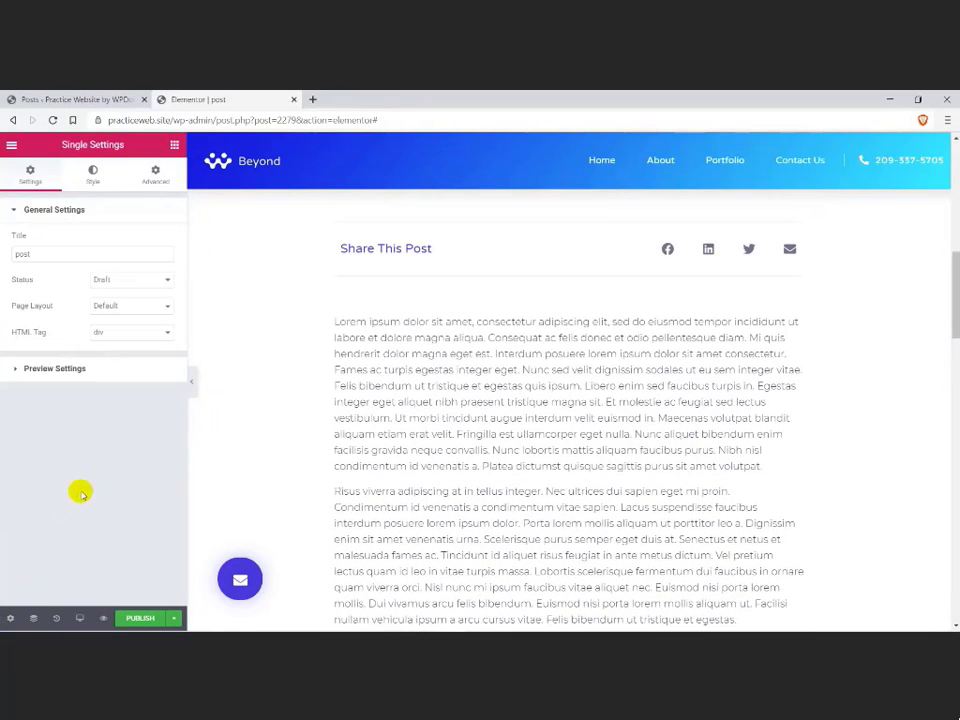
pyautogui.click(50, 369)
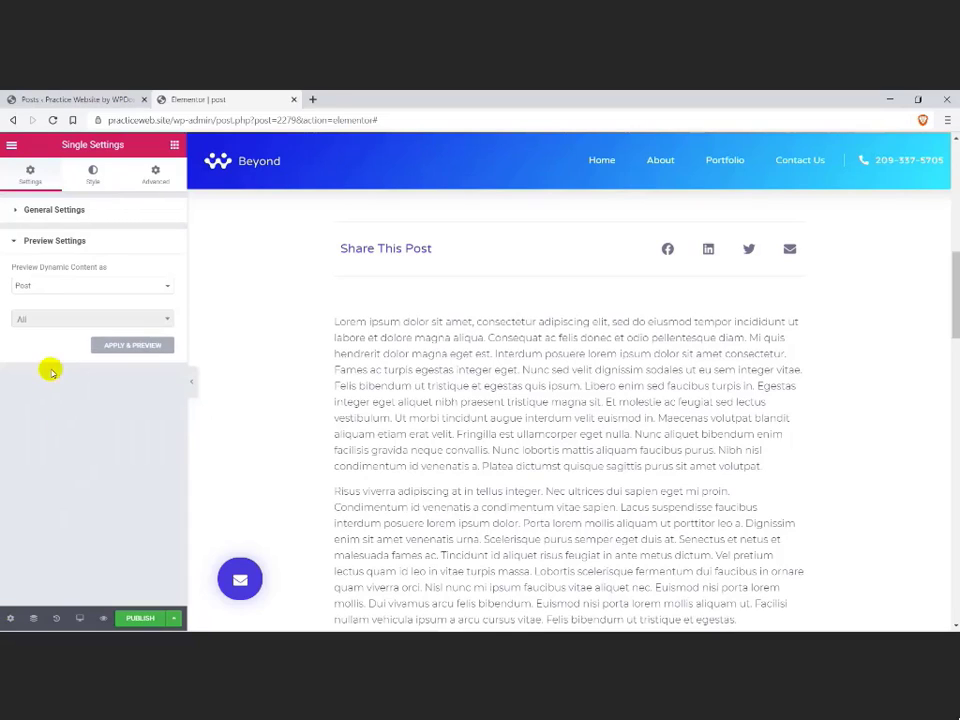
pyautogui.click(39, 288)
pyautogui.click(40, 290)
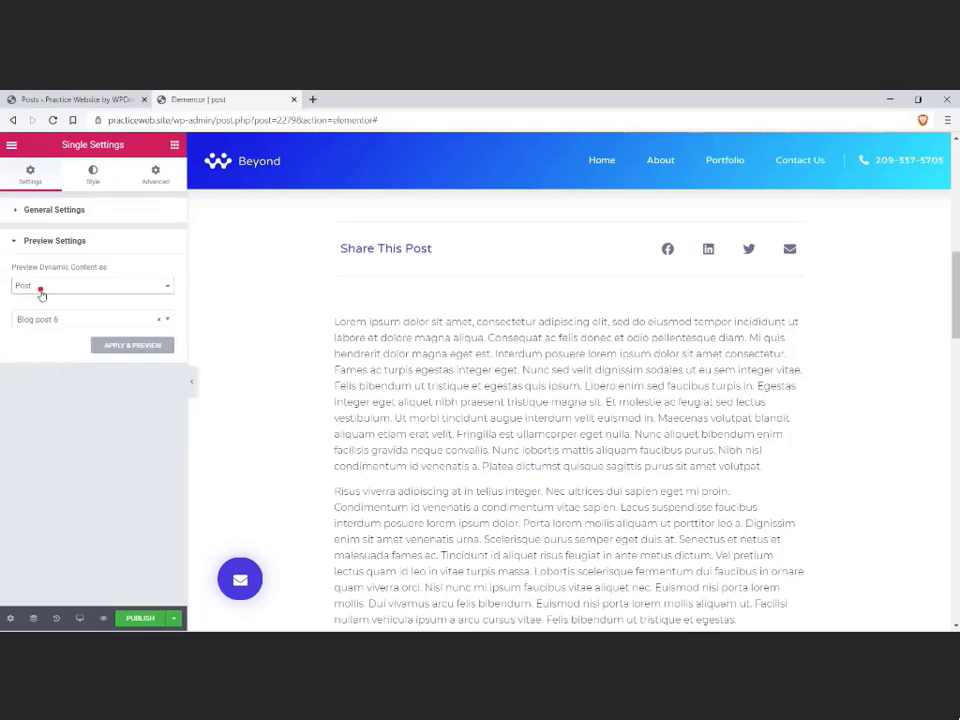
pyautogui.click(48, 322)
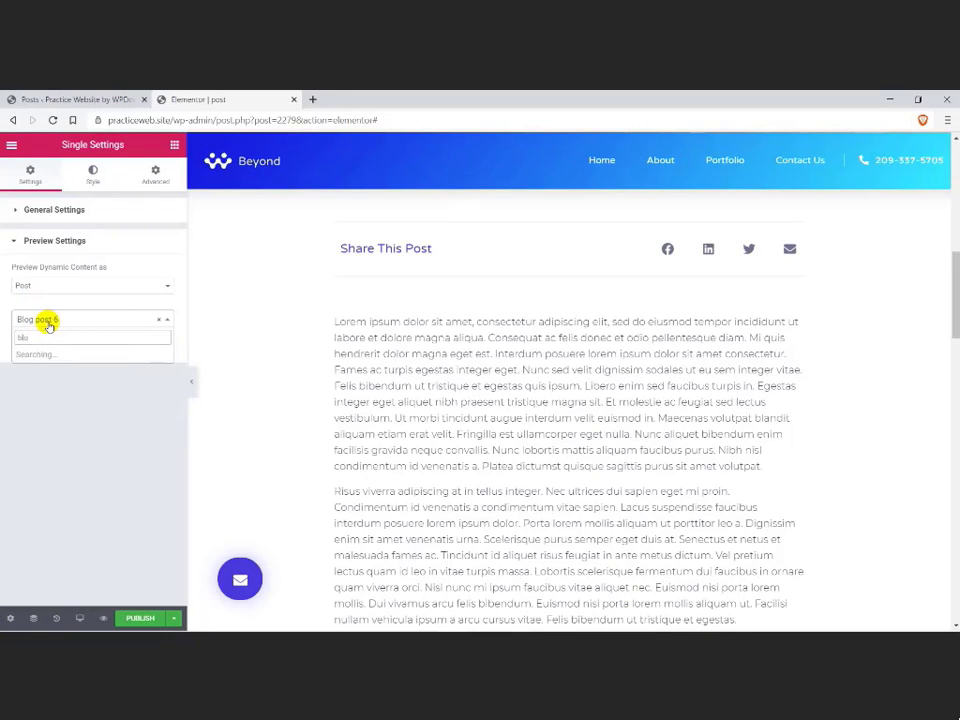
pyautogui.click(52, 369)
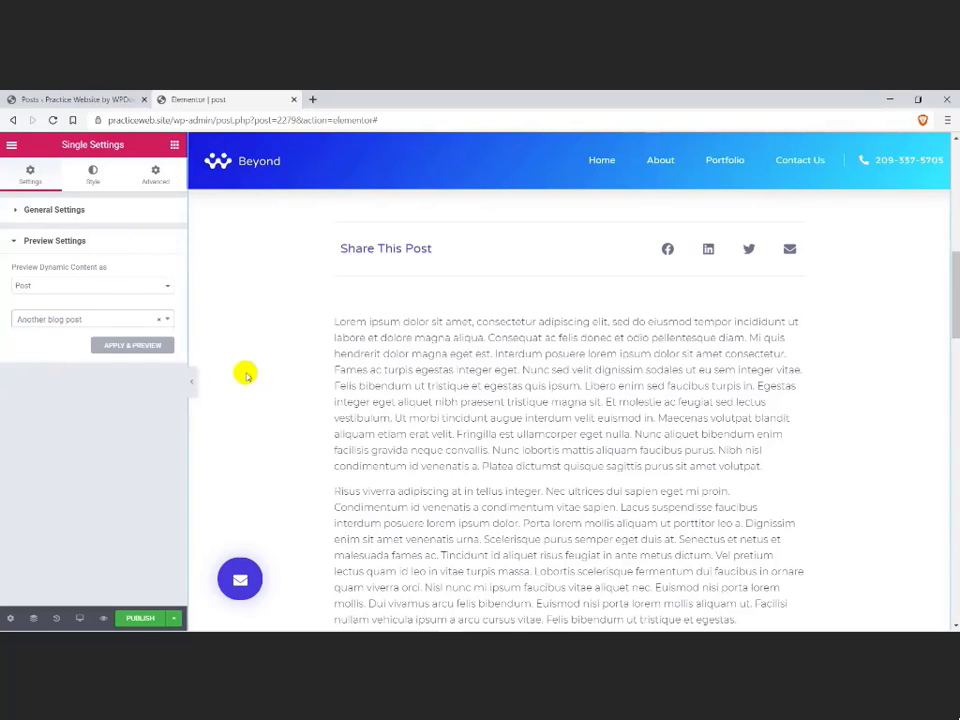
pyautogui.click(165, 350)
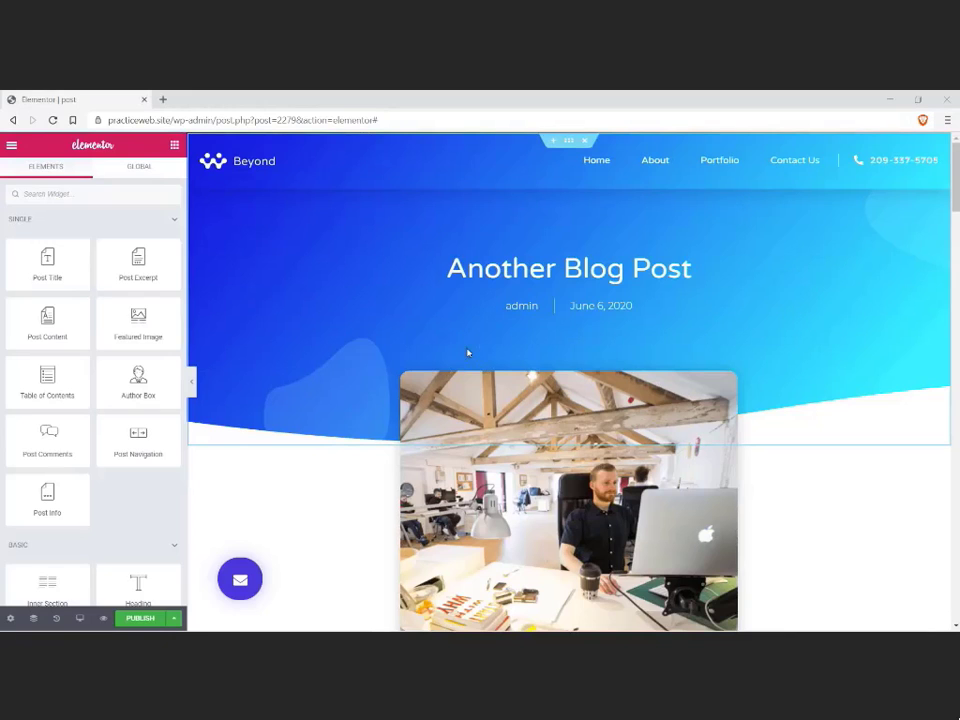
# Step: Publish the single post template with a display condition that includes posts in the Blog category
pyautogui.click(144, 616)
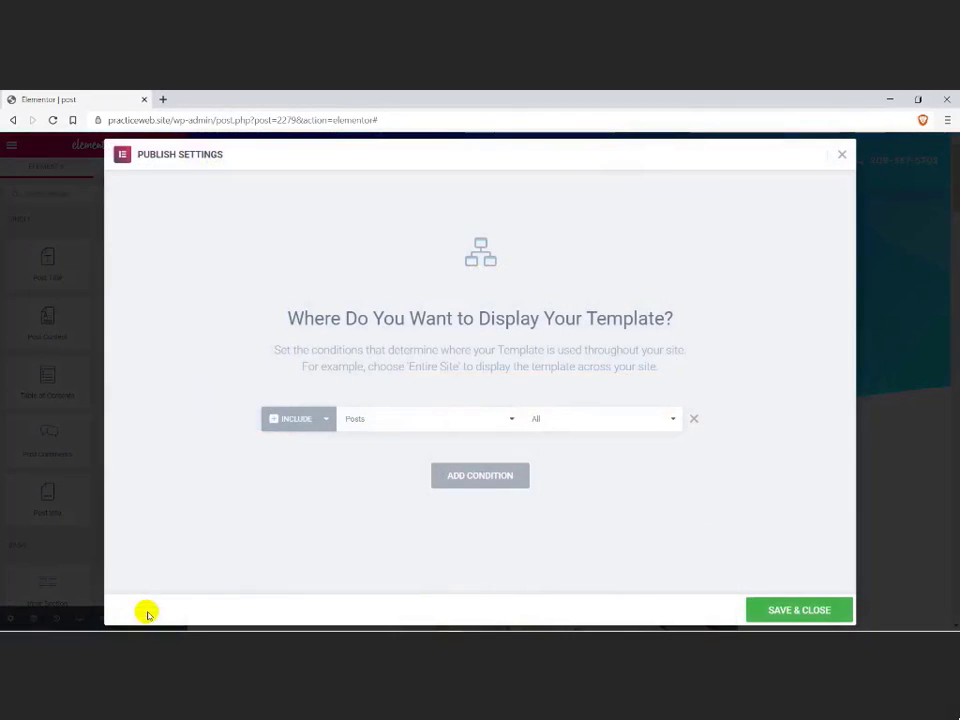
pyautogui.click(441, 428)
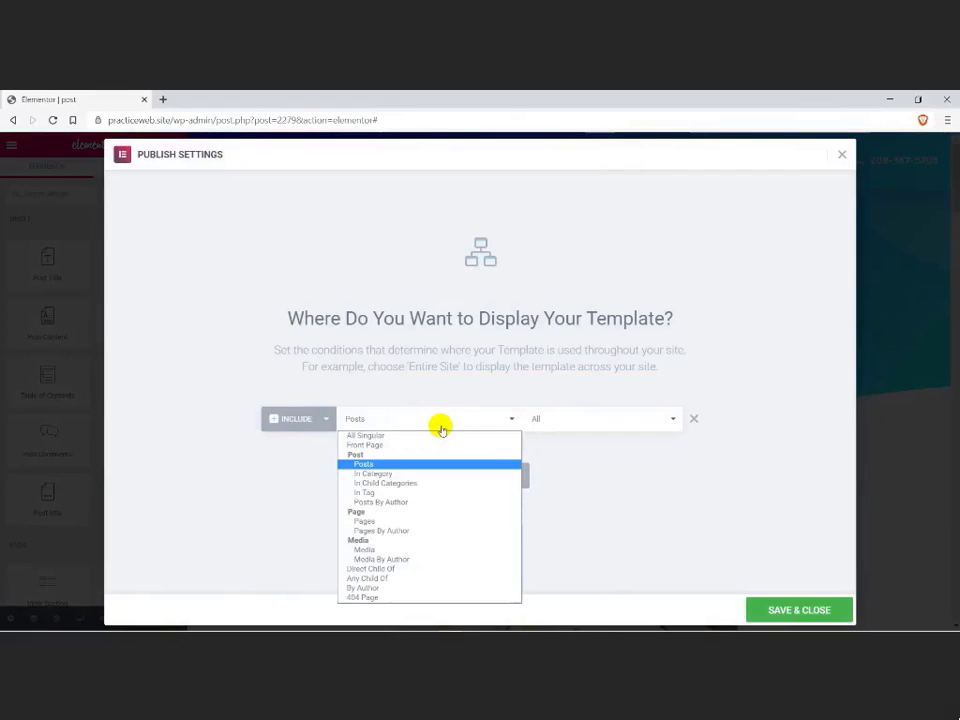
pyautogui.click(400, 474)
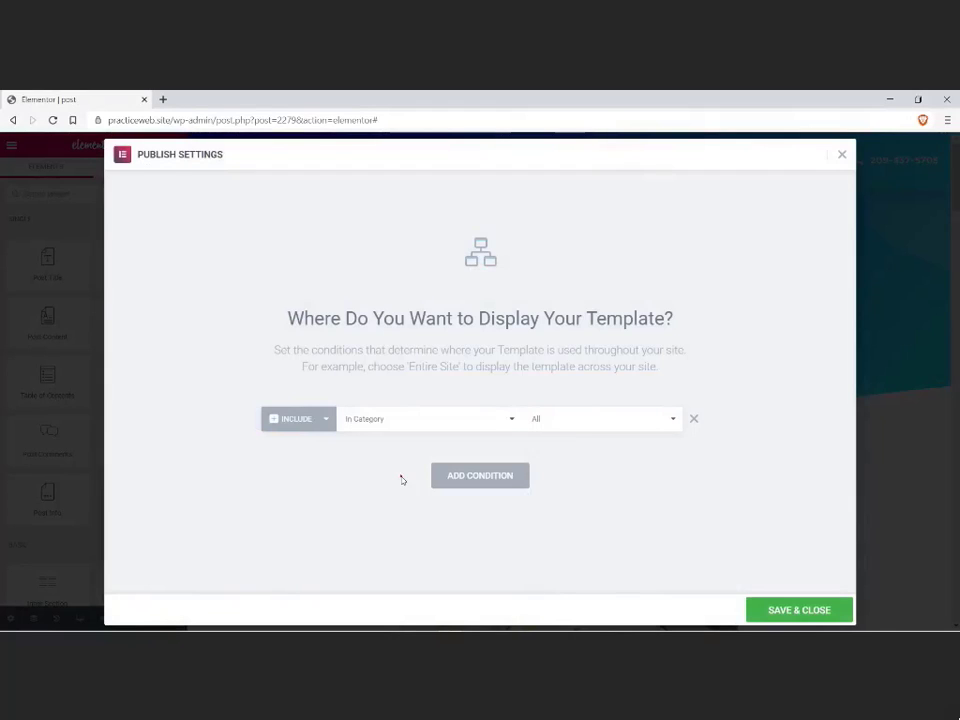
pyautogui.click(614, 429)
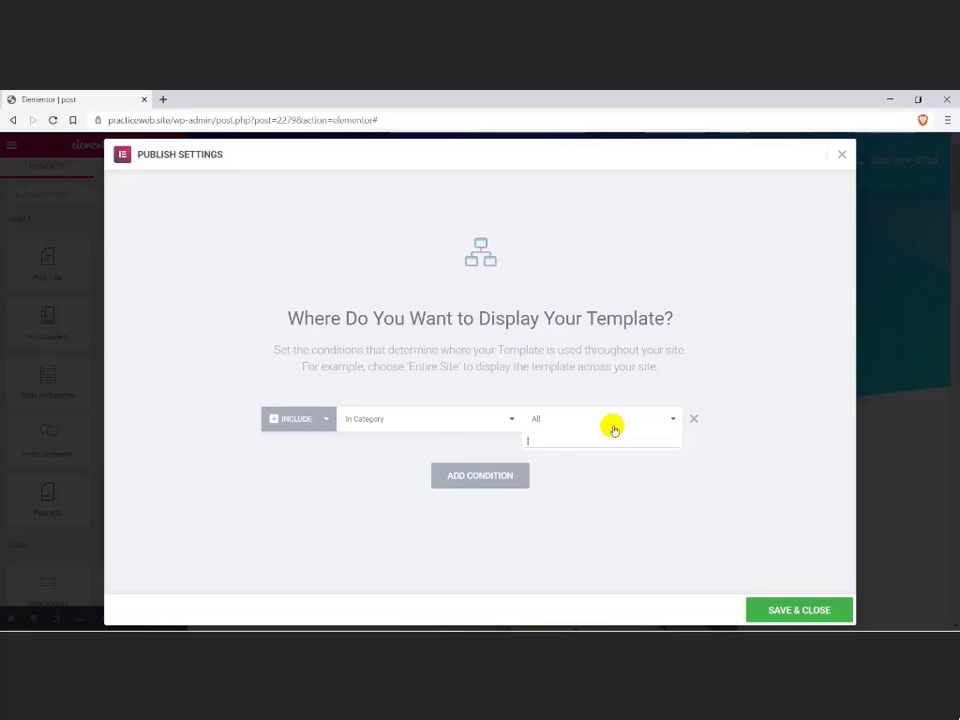
pyautogui.write('H')
pyautogui.write('log')
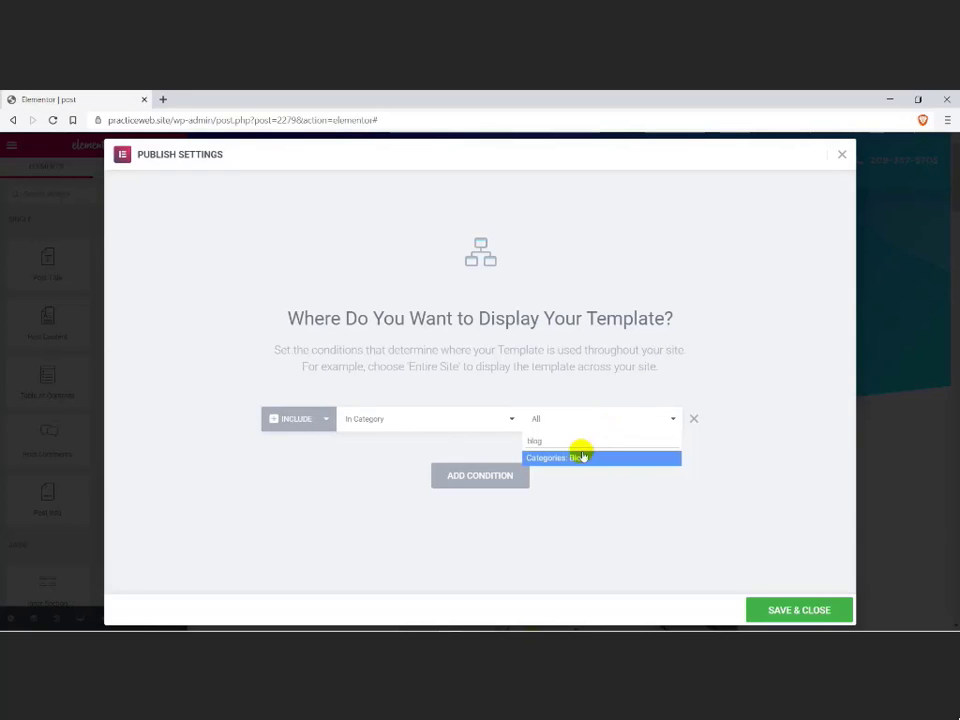
pyautogui.click(578, 457)
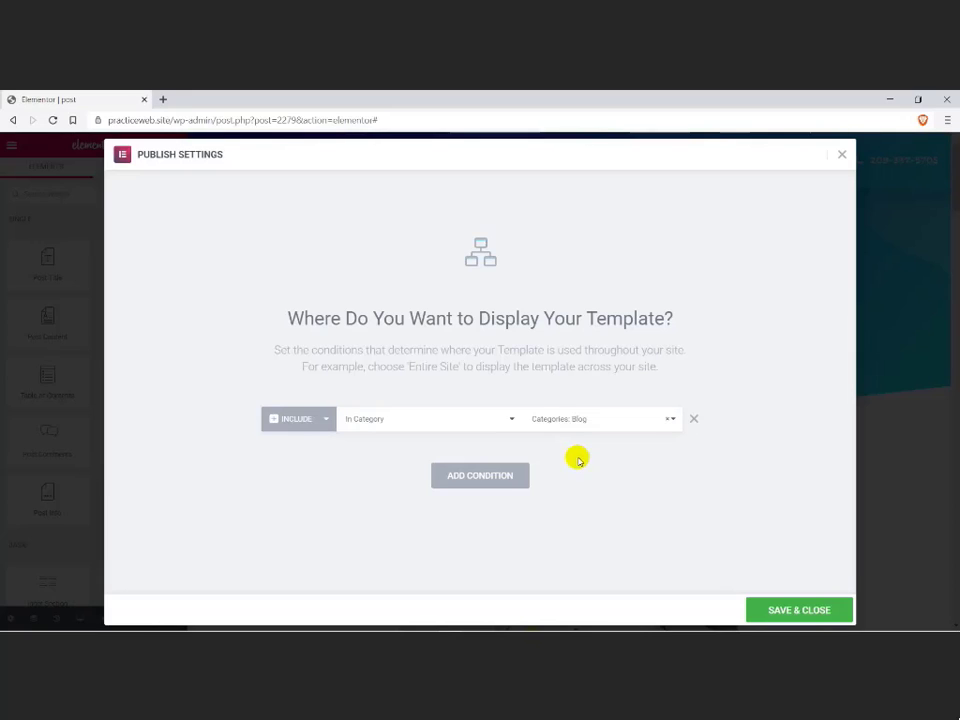
pyautogui.click(773, 612)
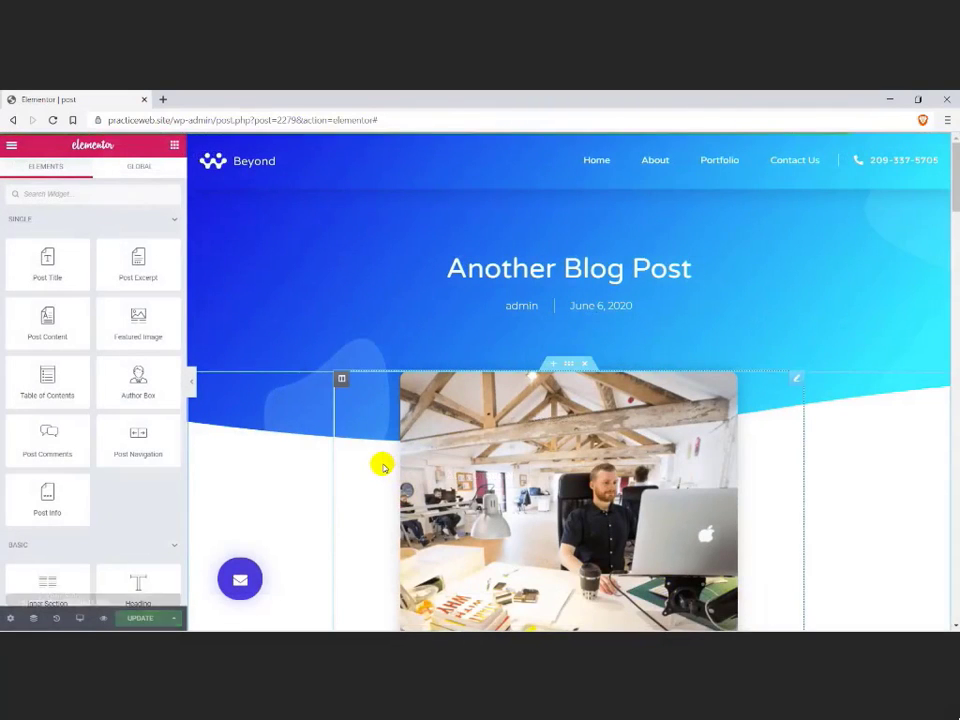
# Step: View the published post template on the live site, check its header, image and body text, and return to the editor
pyautogui.click(167, 583)
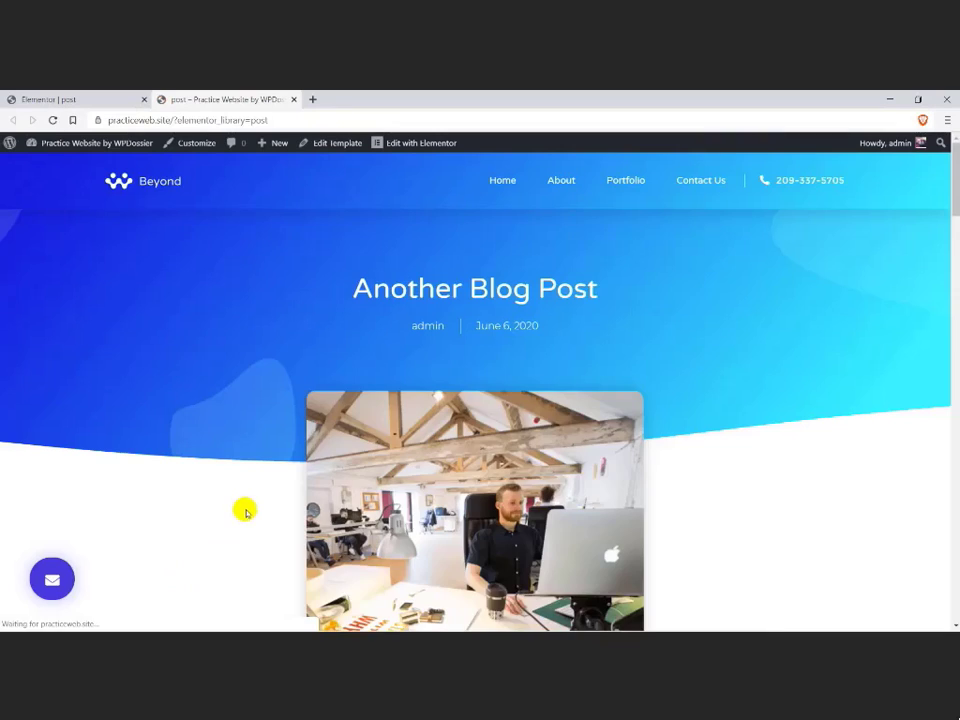
pyautogui.scroll(-15, 248, 508)
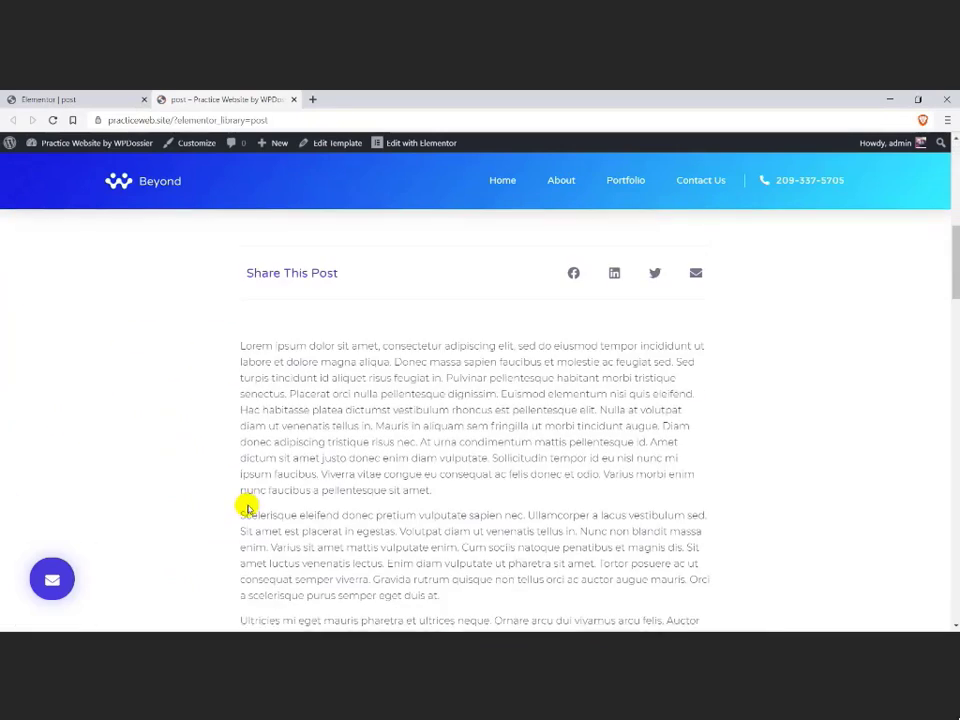
pyautogui.scroll(15, 222, 510)
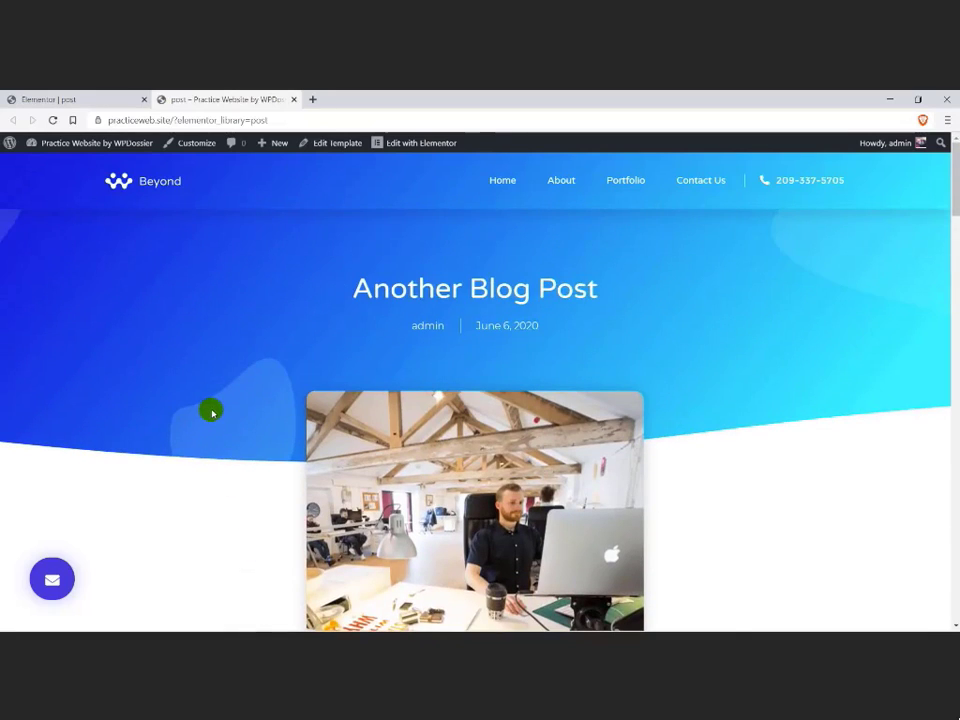
pyautogui.hotkey('ctrl', 'w')
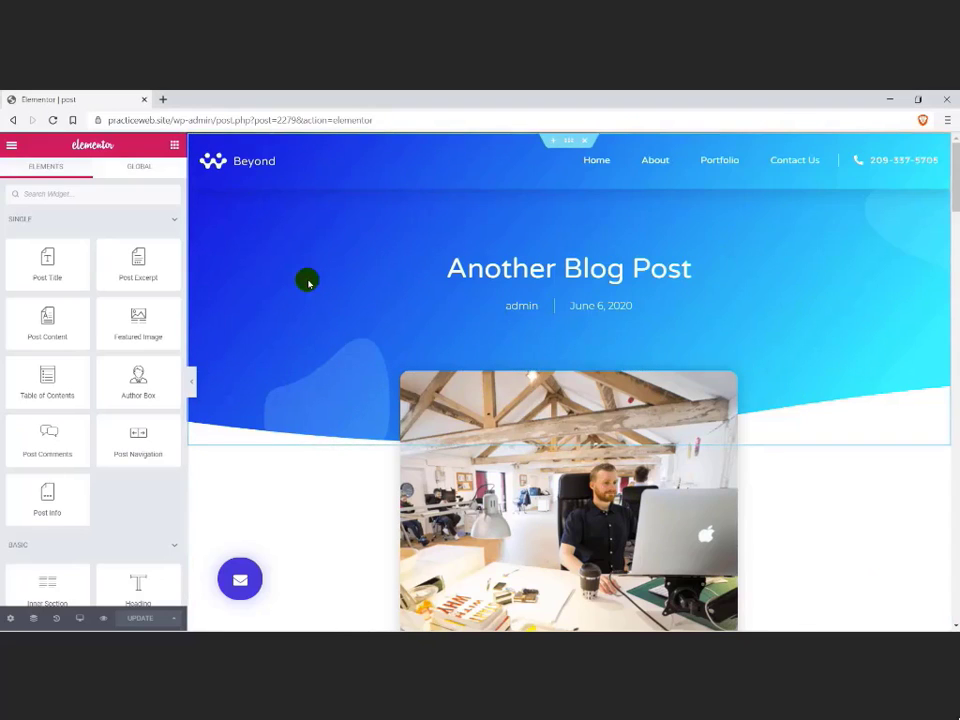
# Step: Search the Elementor Finder for "menu" and open the WordPress Menus page
pyautogui.hotkey('ctrl', 'e')
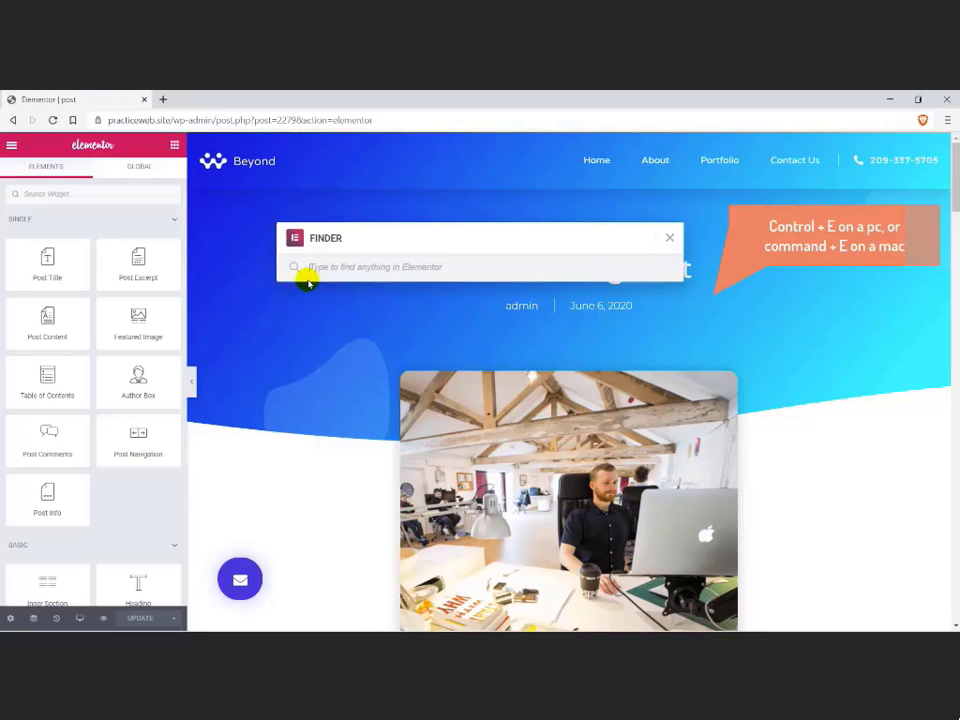
pyautogui.write('menu')
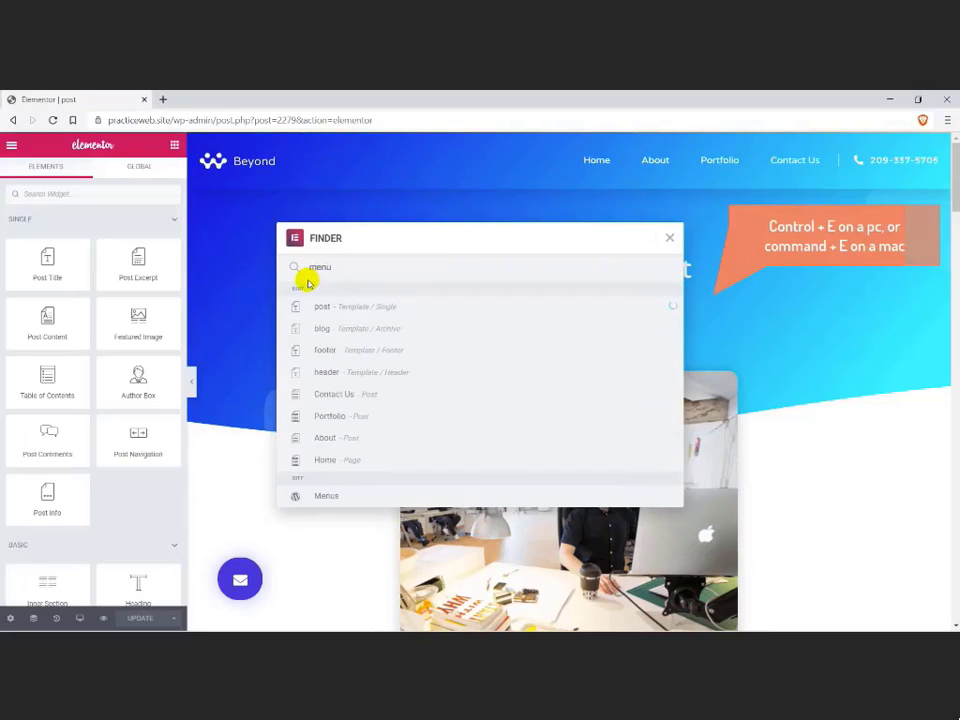
pyautogui.click(318, 306)
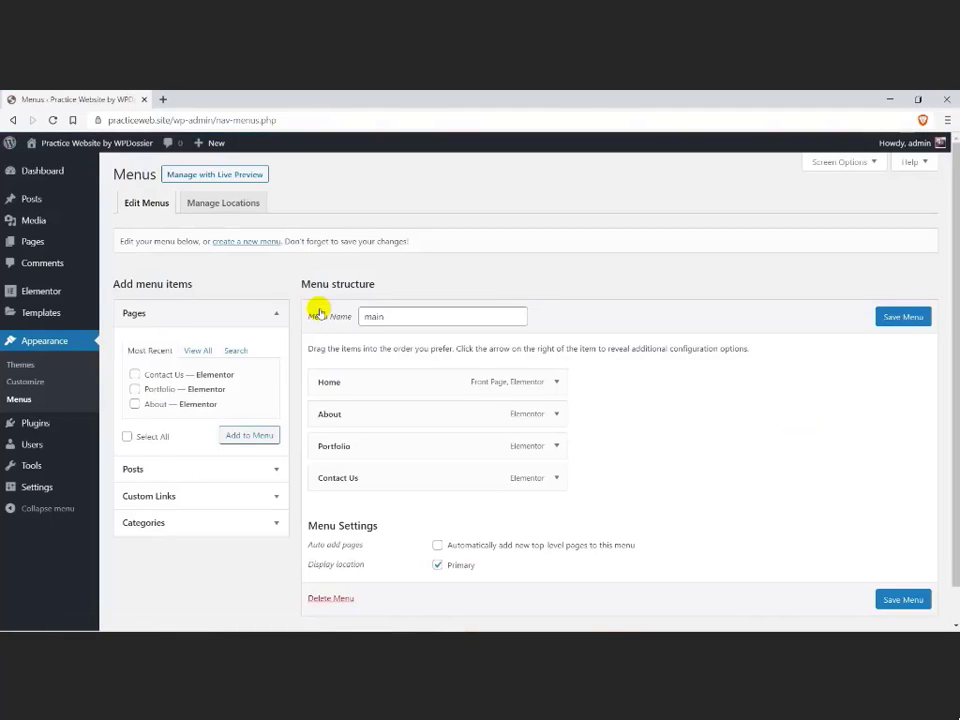
# Step: Add the Blog category to the main menu between Portfolio and Contact Us, and save the menu
pyautogui.click(167, 521)
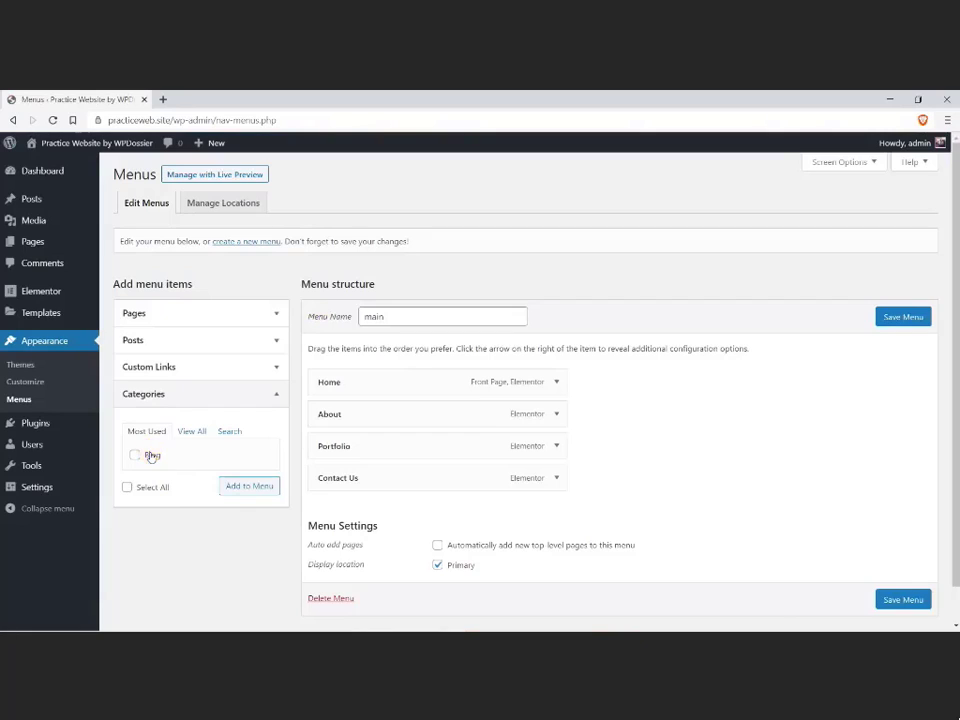
pyautogui.click(229, 486)
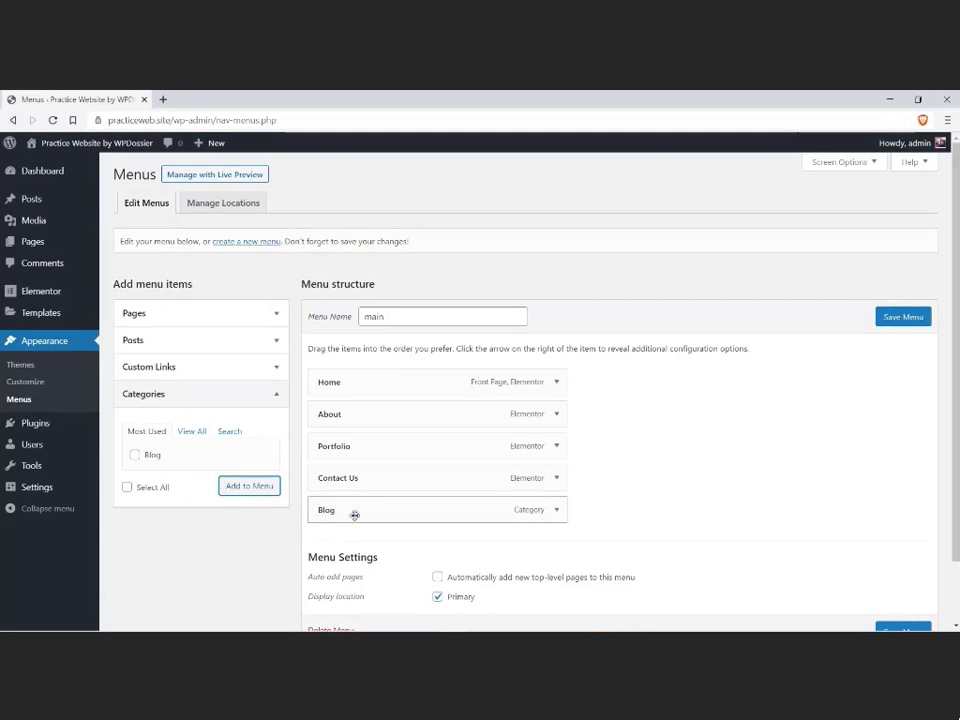
pyautogui.moveTo(354, 514); pyautogui.dragTo(351, 478)
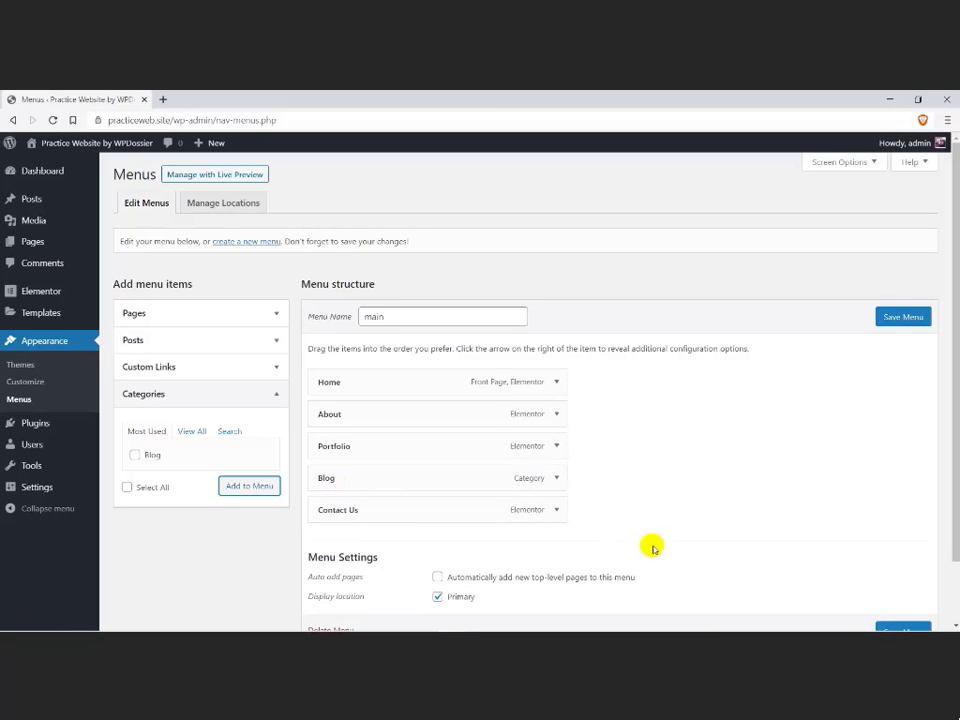
pyautogui.click(900, 320)
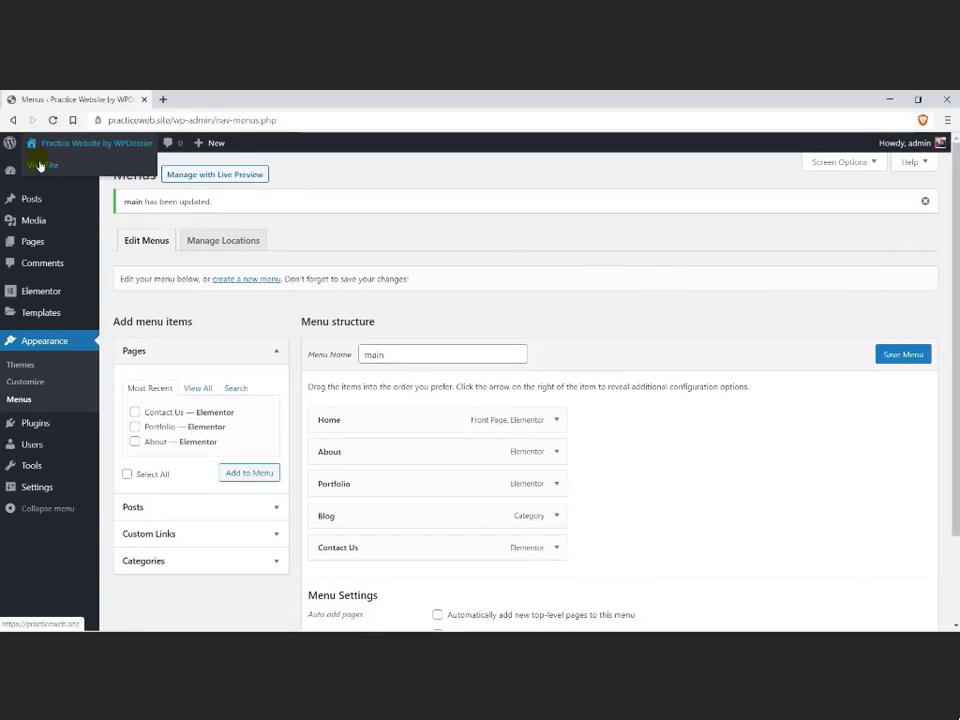
# Step: Open the live site in a new tab and review the home page from the header menu down to the footer
pyautogui.rightClick(40, 164)
pyautogui.click(62, 173)
pyautogui.click(180, 100)
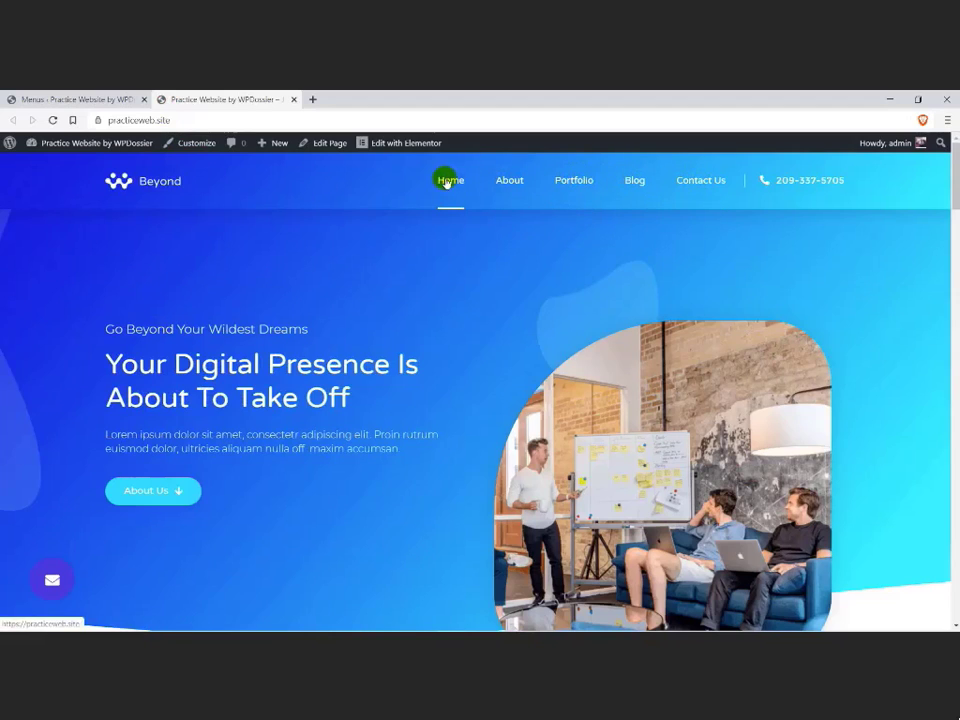
pyautogui.scroll(-5, 452, 322)
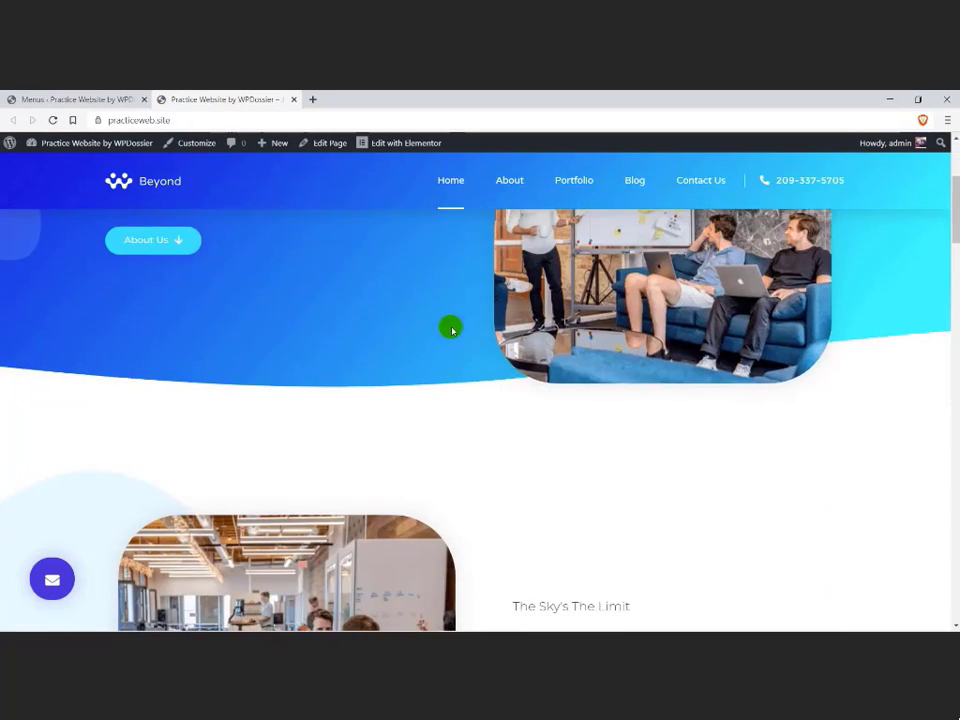
pyautogui.scroll(-15, 452, 325)
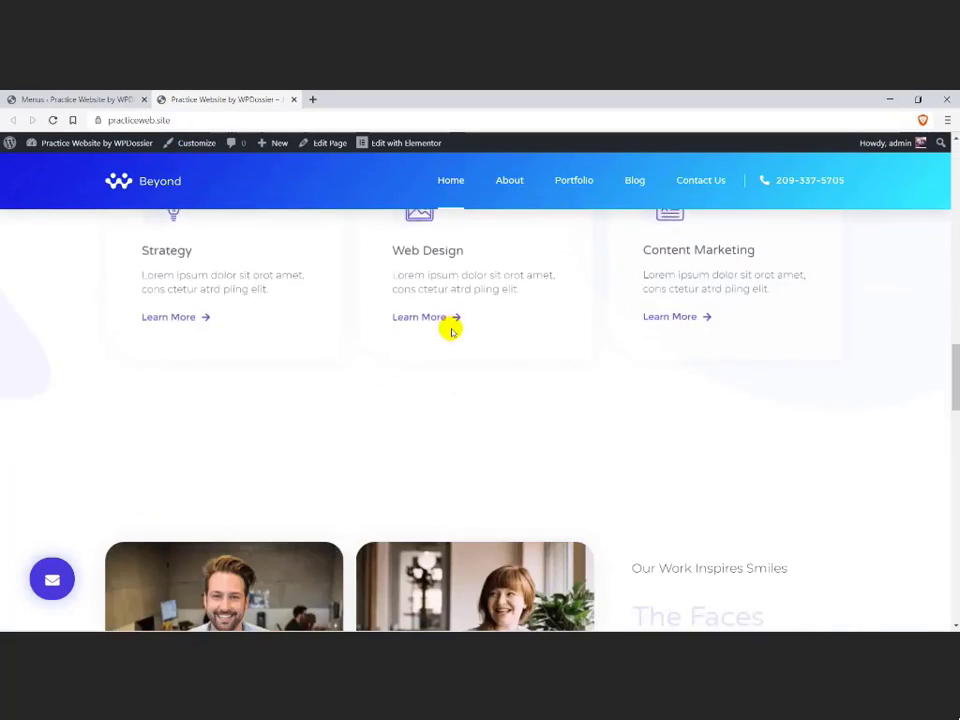
pyautogui.scroll(-15, 450, 334)
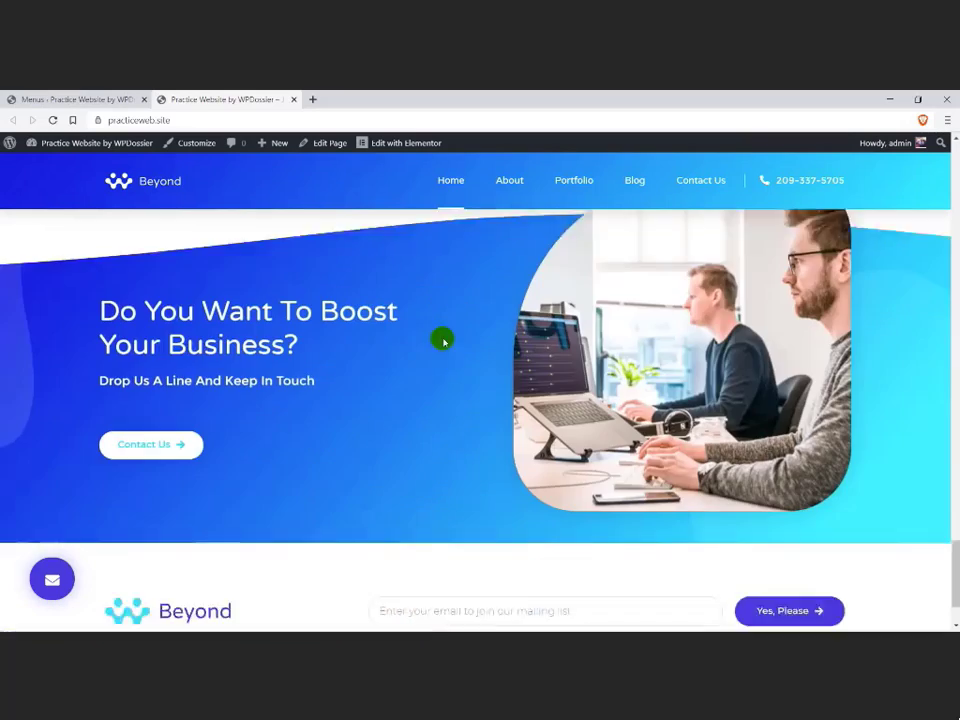
pyautogui.scroll(15, 441, 343)
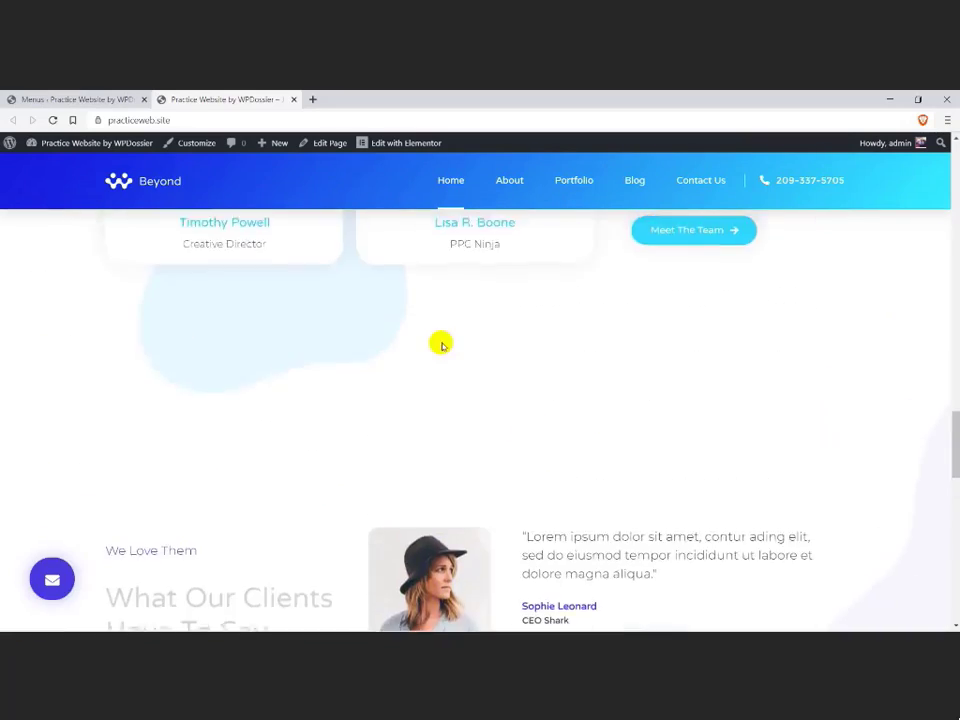
pyautogui.scroll(10, 441, 343)
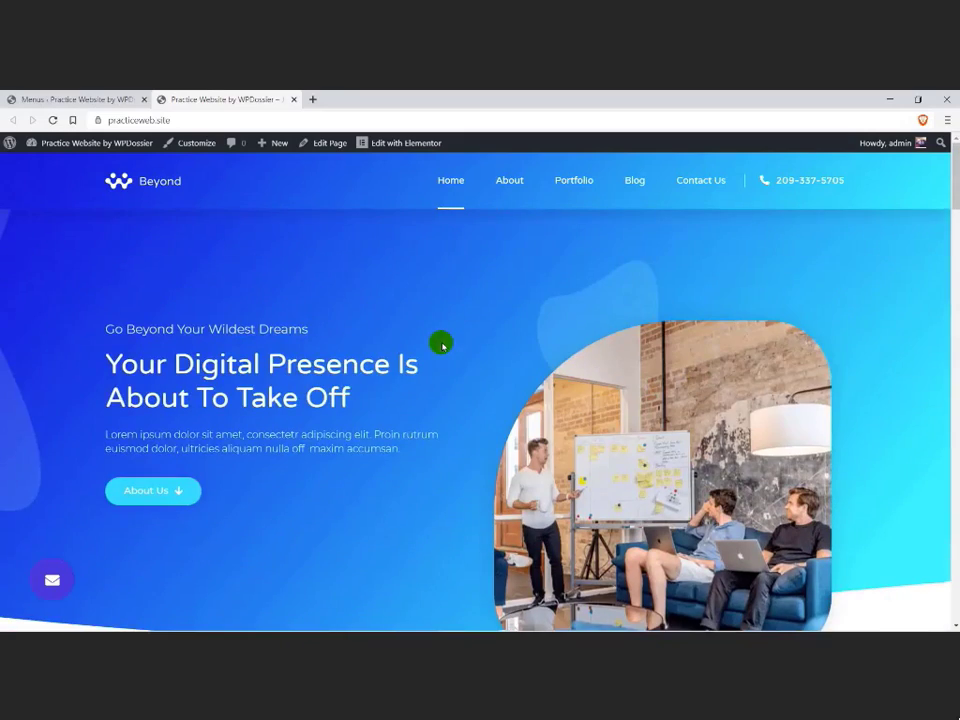